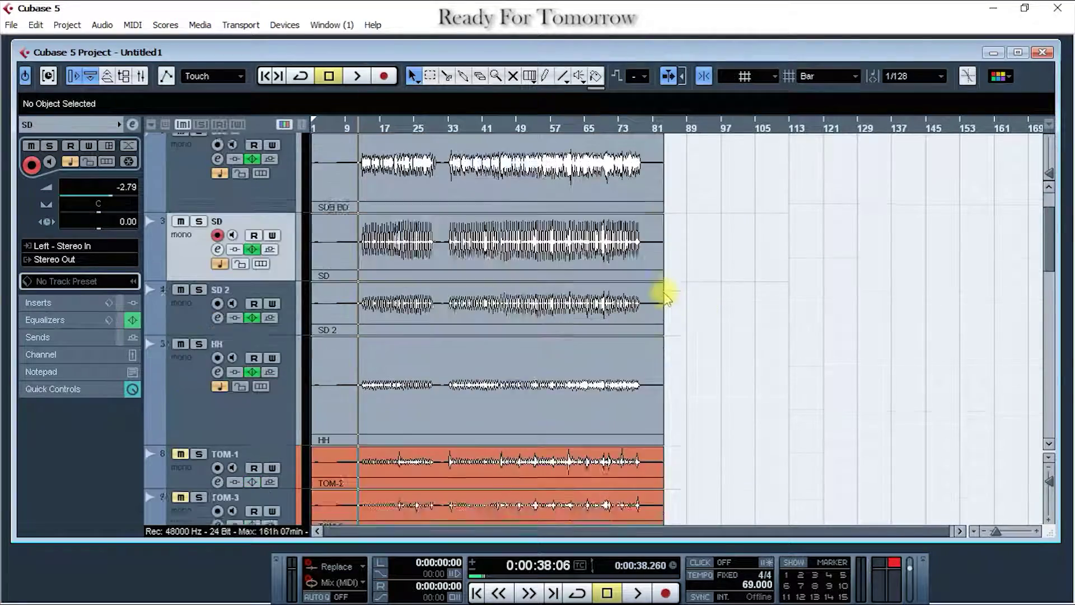
Unmute the TOM-1 and TOM-2 tracks and slightly increase the height of the TOM-1 track.
left_click(168, 322)
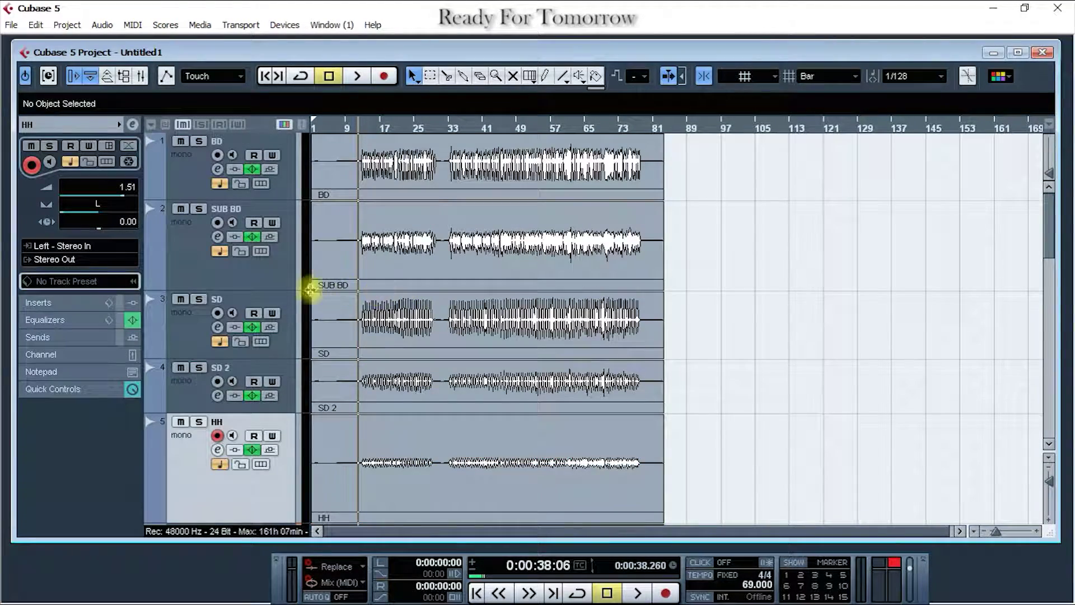
scroll(379, 349, "down", 2)
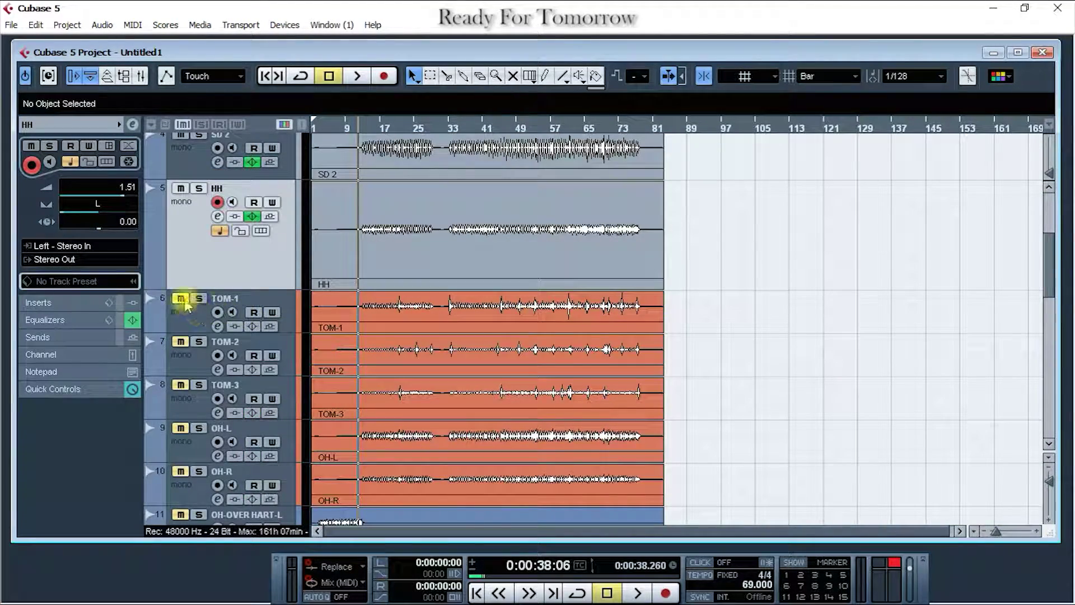
left_click(182, 341)
left_click(199, 311)
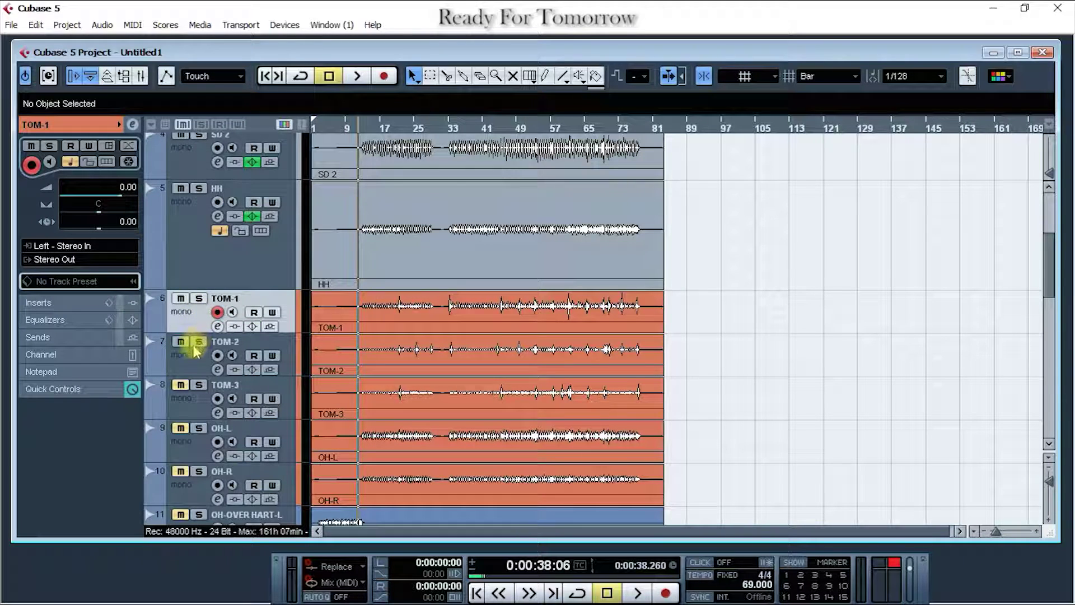
left_click_drag(285, 336, 284, 344)
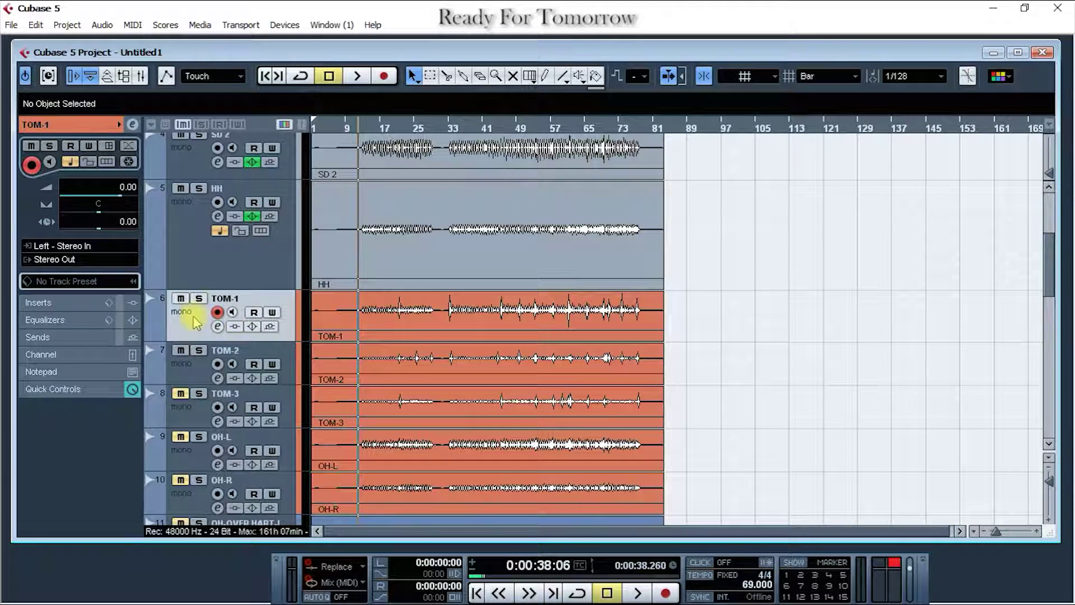
Solo the TOM-1 track and play it from around bar 21, closing in on the tom fill before bar 22.
left_click(199, 298)
left_click_drag(395, 128, 439, 237)
key("space")
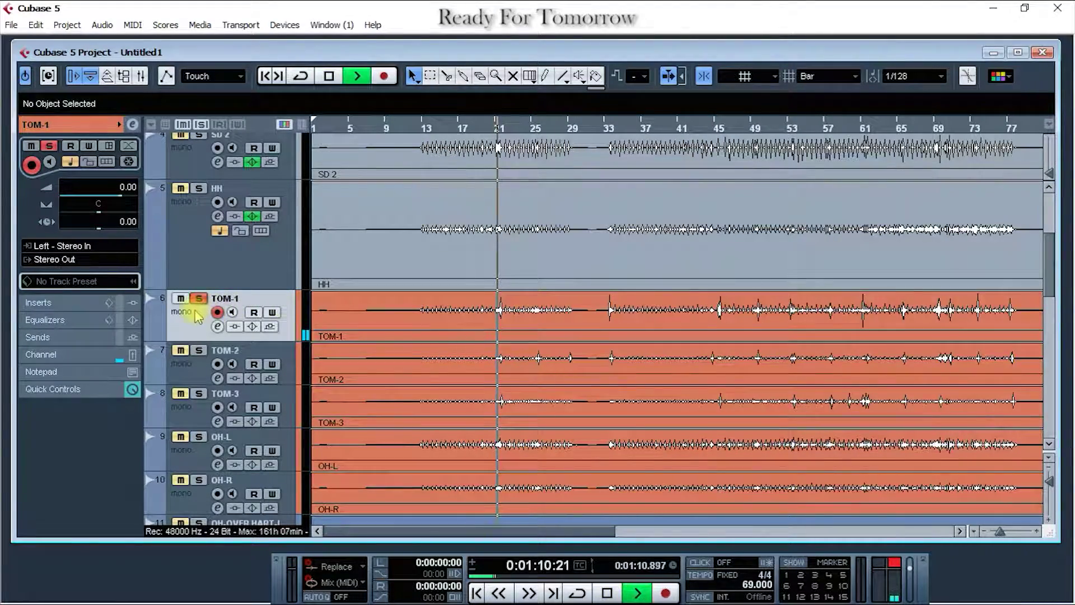
left_click_drag(499, 130, 667, 221)
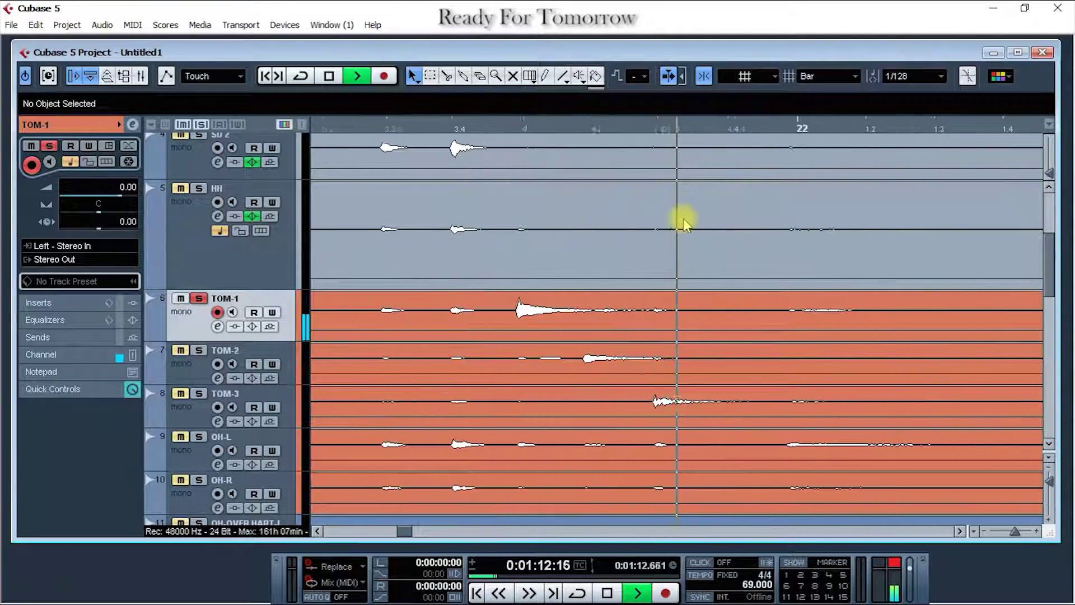
Park the playhead just before the TOM-1 hit ahead of bar 22 and audition that hit.
key("space")
key("g")
key("g")
key("g")
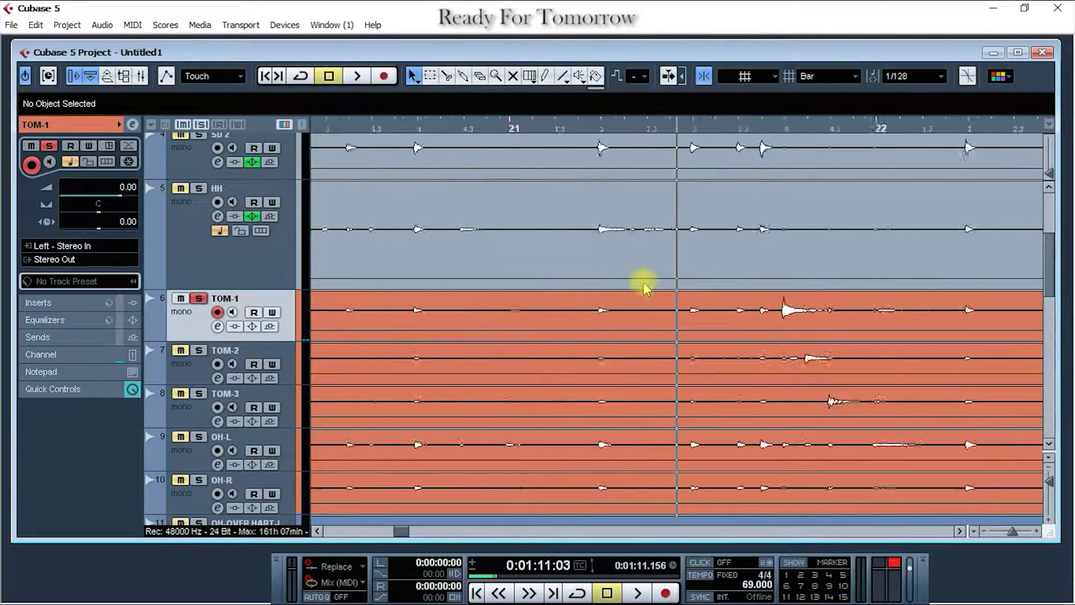
left_click_drag(688, 128, 716, 194)
key("space")
key("space")
key("space")
key("space")
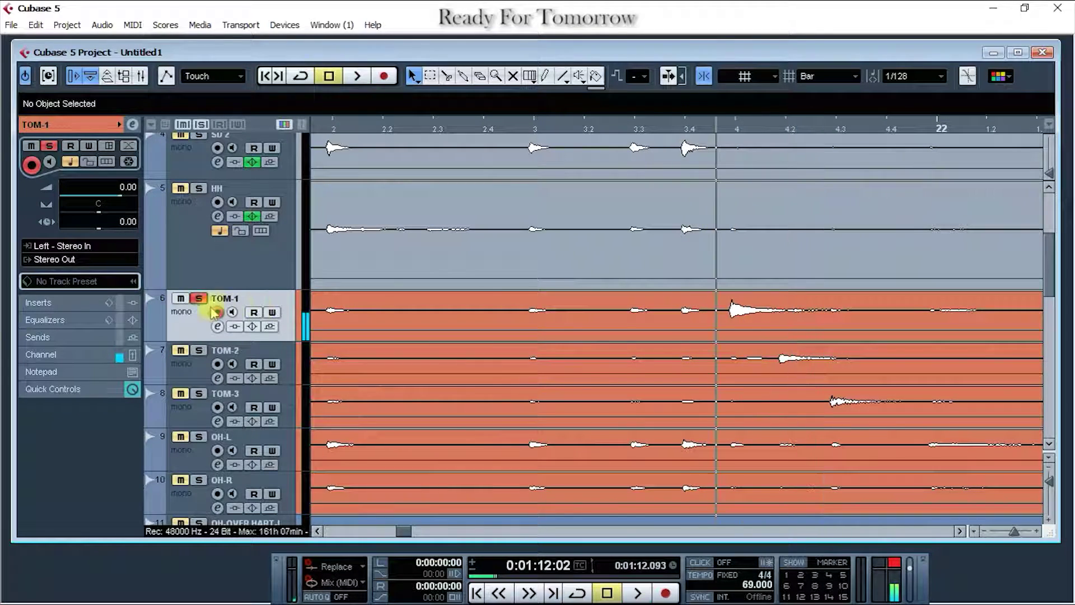
In the TOM-1 channel settings, enable EQ bands 1 and 2 and make band 1 a High Pass I filter.
left_click(217, 327)
left_click_drag(474, 163, 475, 152)
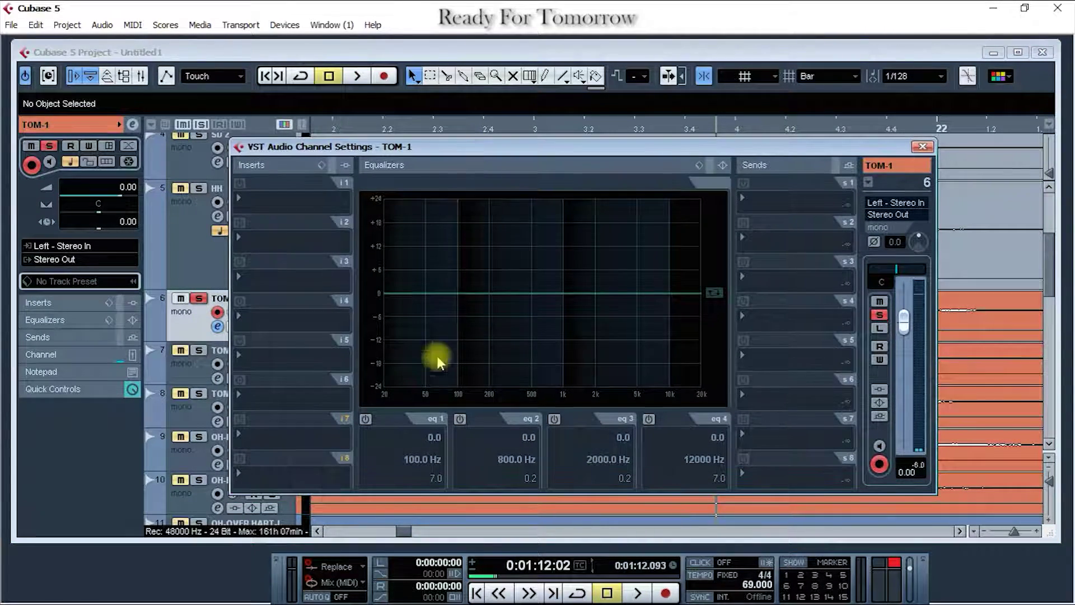
left_click(366, 419)
left_click(459, 419)
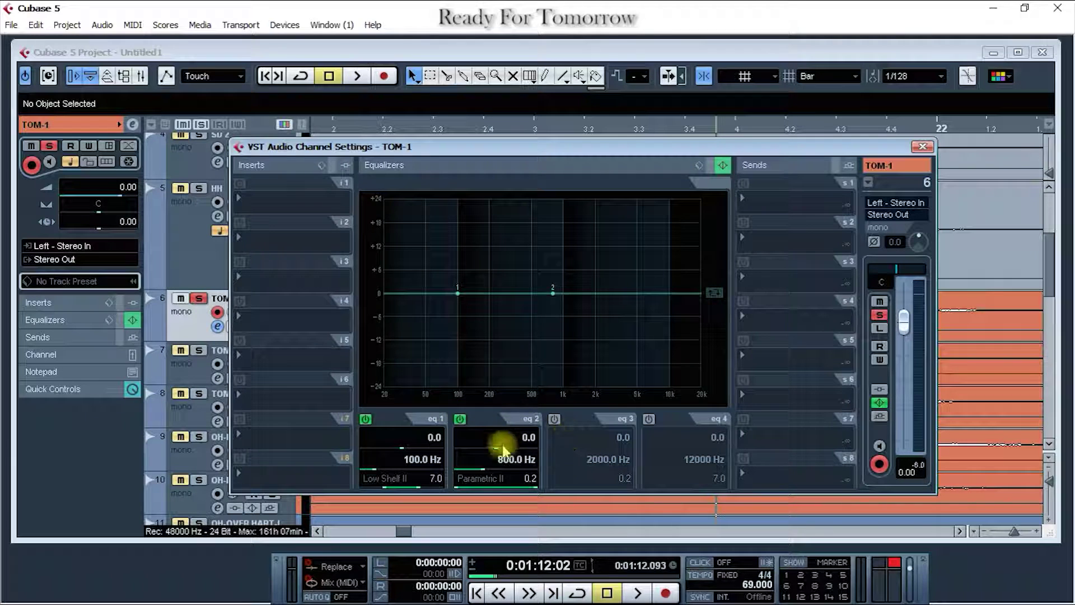
left_click(399, 478)
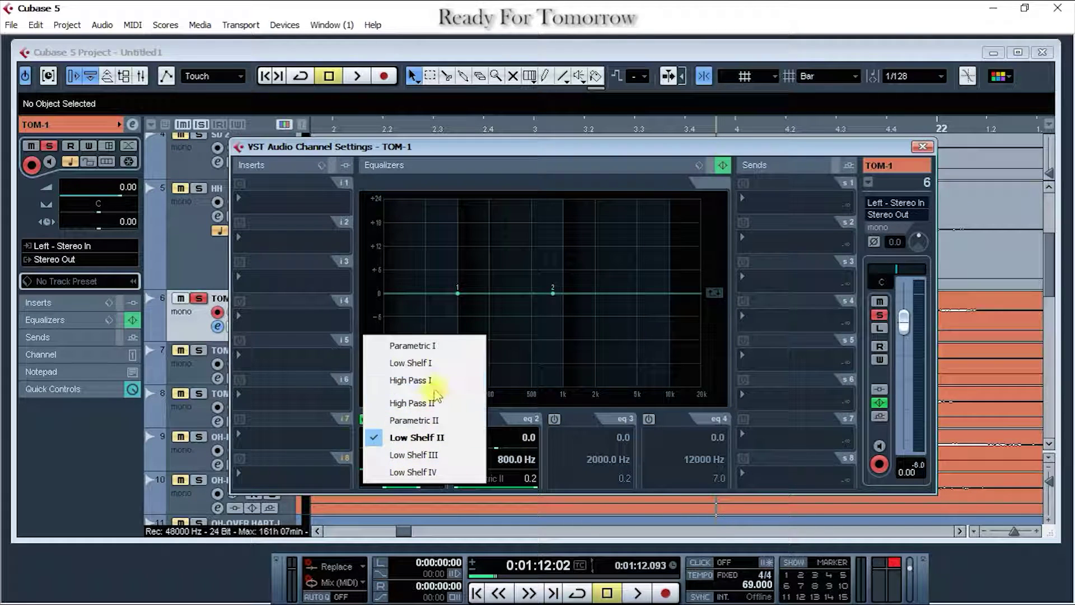
left_click(429, 381)
Raise the EQ band 1 point to a gain of 12.4 and move its cutoff up to about 297.7 Hz while auditioning TOM-1.
left_click_drag(458, 292, 458, 248)
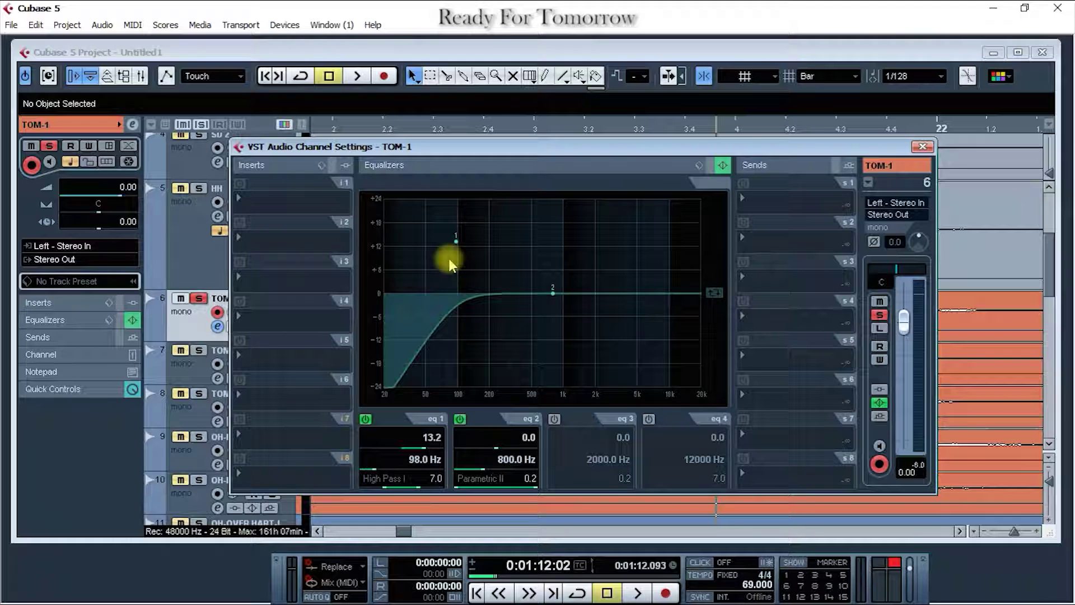
key("space")
left_click_drag(455, 241, 479, 244)
key("space")
key("space")
key("space")
scroll(382, 465, "up", 5)
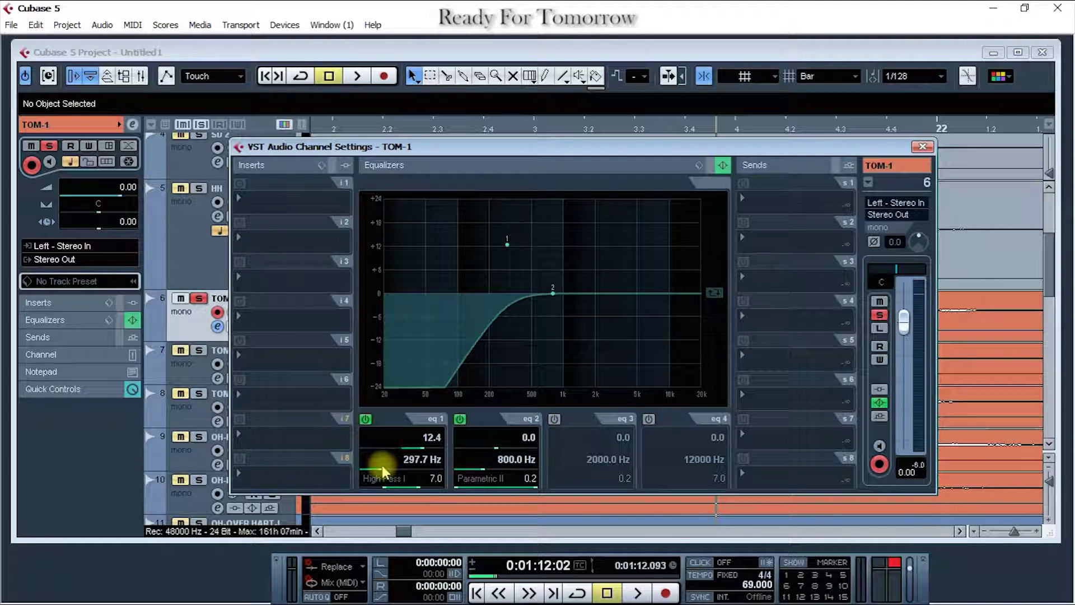
Sweep the band 1 high-pass cutoff during playback and settle it at 118.9 Hz.
scroll(382, 466, "down", 1)
scroll(382, 465, "up", 5)
key("space")
scroll(383, 465, "down", 15)
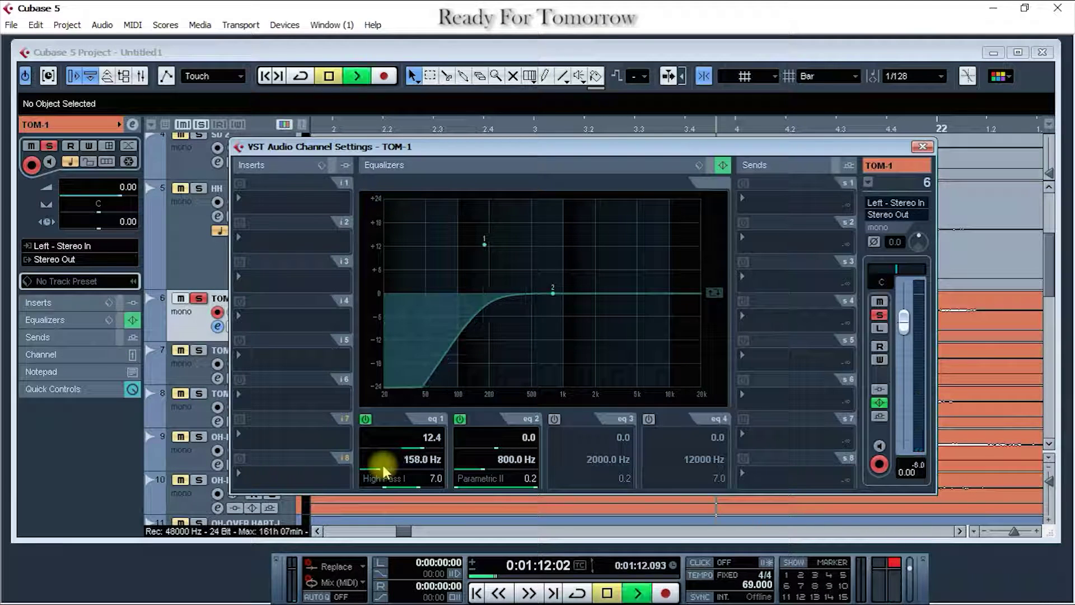
scroll(383, 465, "down", 5)
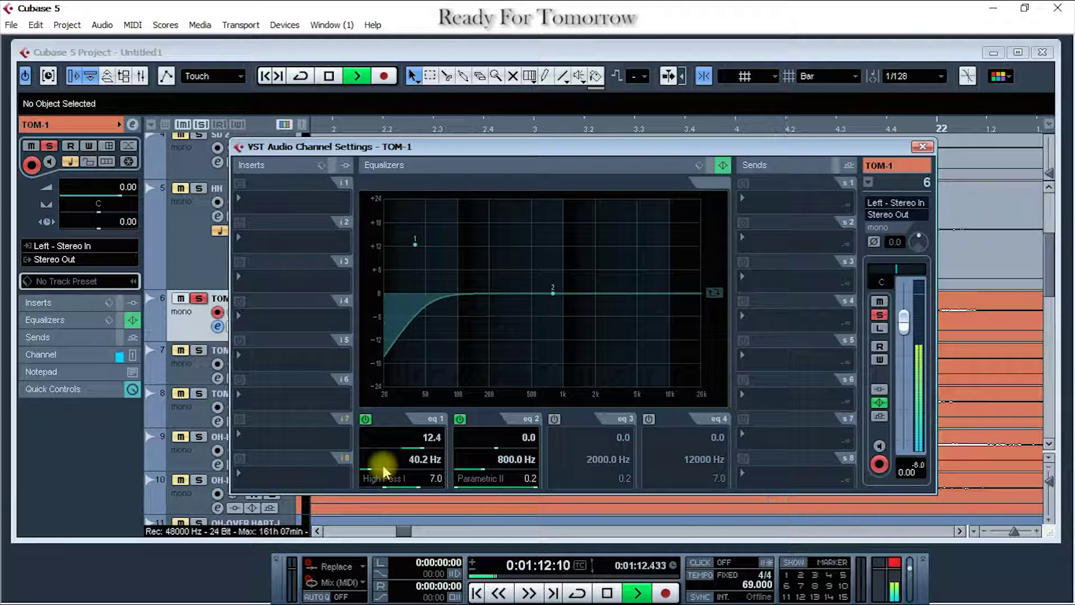
scroll(383, 466, "up", 5)
scroll(383, 465, "down", 2)
scroll(383, 465, "up", 5)
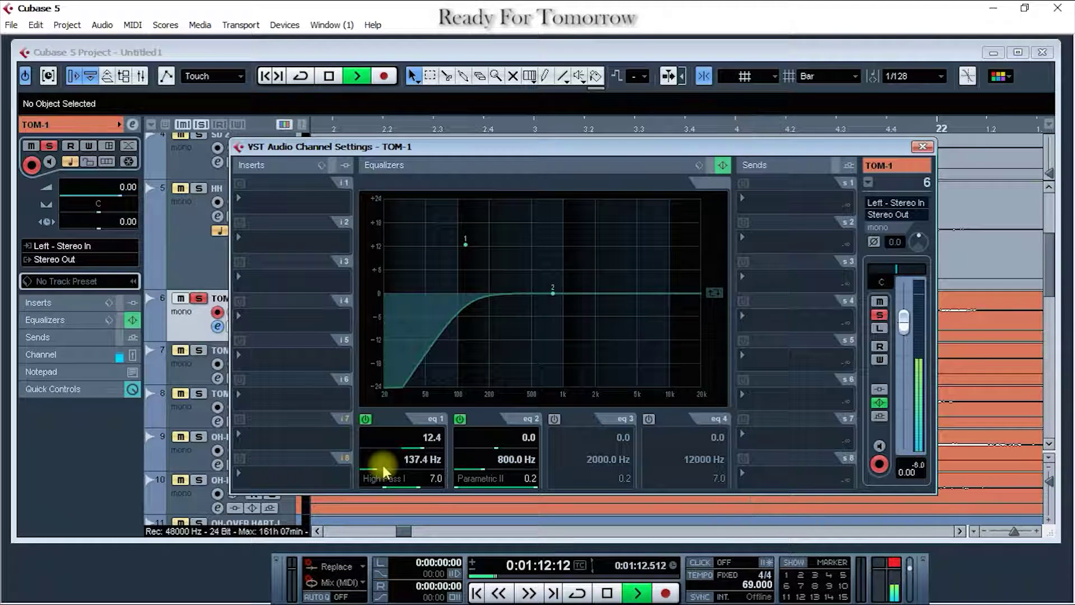
scroll(383, 466, "down", 3)
key("space")
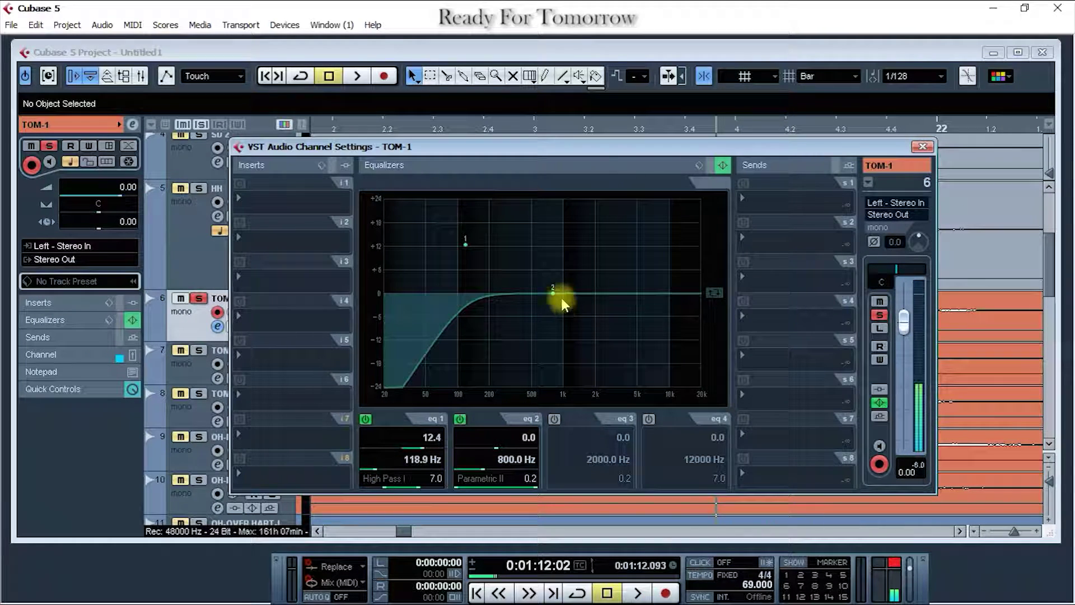
Boost EQ band 2 to a gain of 14.6 at 351.5 Hz with a Q of 1.8.
left_click_drag(555, 292, 561, 243)
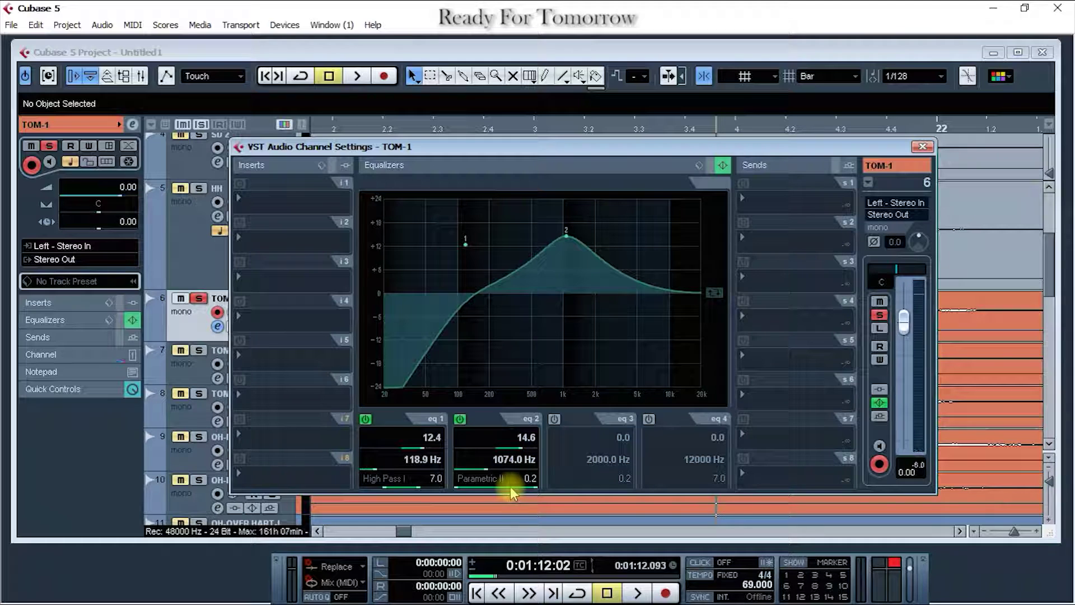
scroll(511, 481, "up", 8)
scroll(496, 462, "down", 5)
key("space")
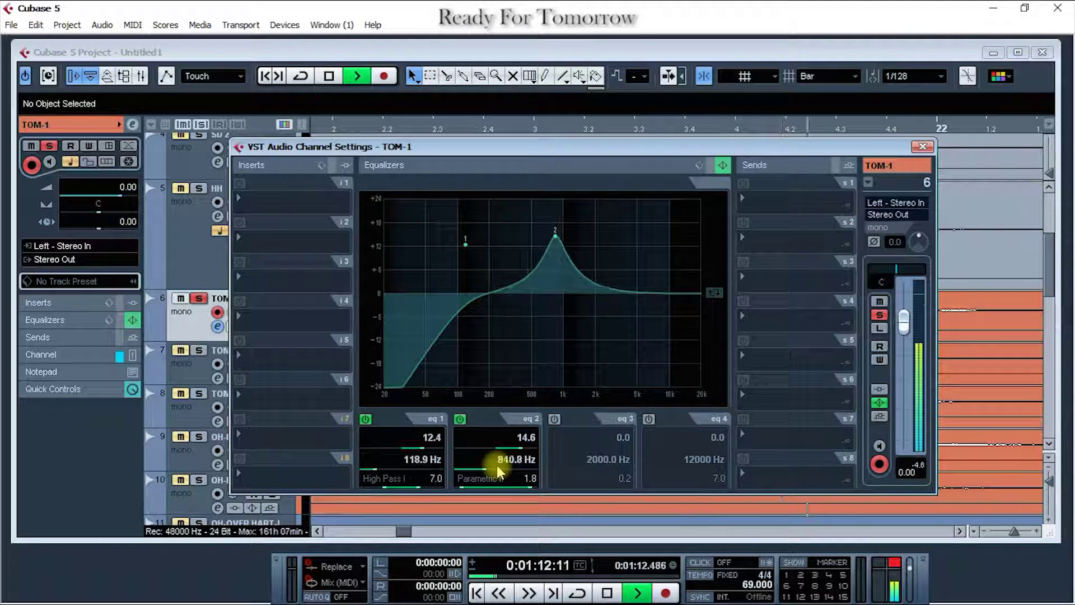
scroll(497, 464, "down", 8)
Audition the TOM-1 hit repeatedly with the band 2 boost at 351.5 Hz to judge the resonance.
key("space")
key("space")
key("space")
key("space")
key("space")
key("space")
key("space")
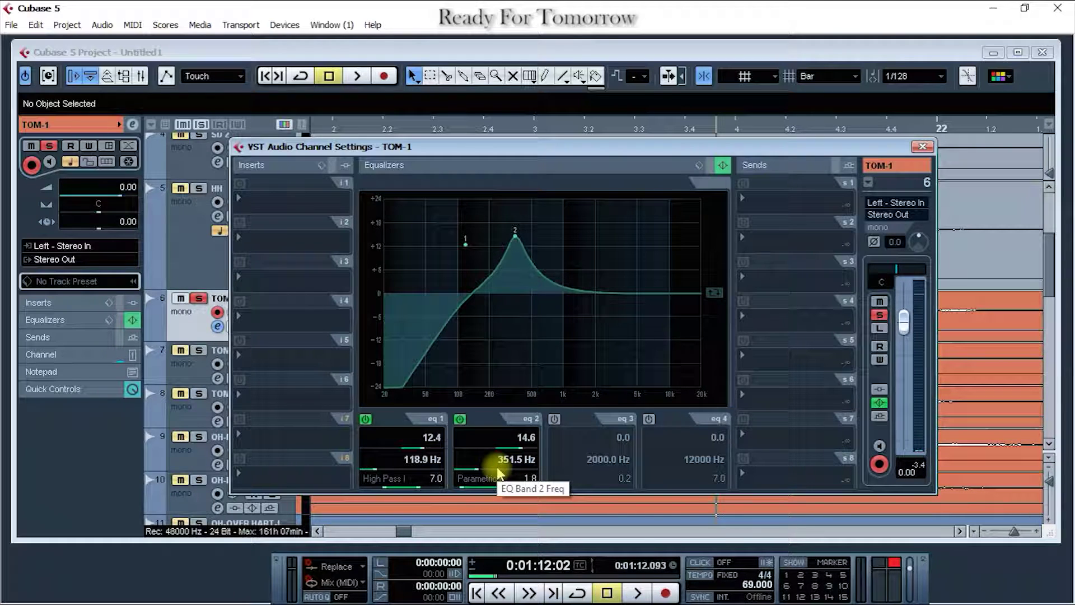
key("space")
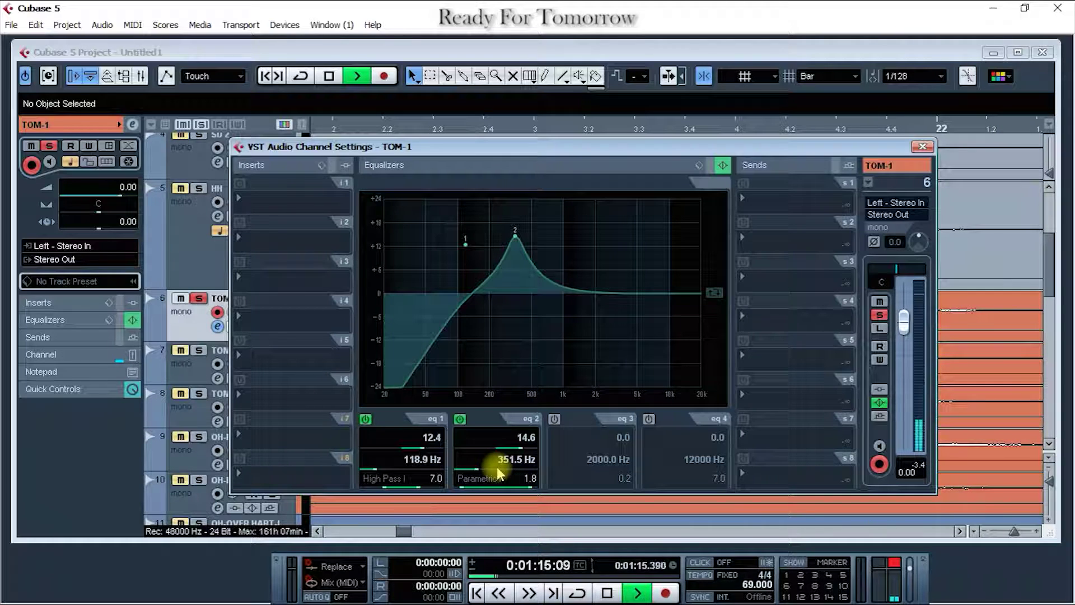
key("space")
key("space")
key("space")
key("space")
Sweep the boosted band 2 up and down during playback and settle its frequency at 314.0 Hz.
key("space")
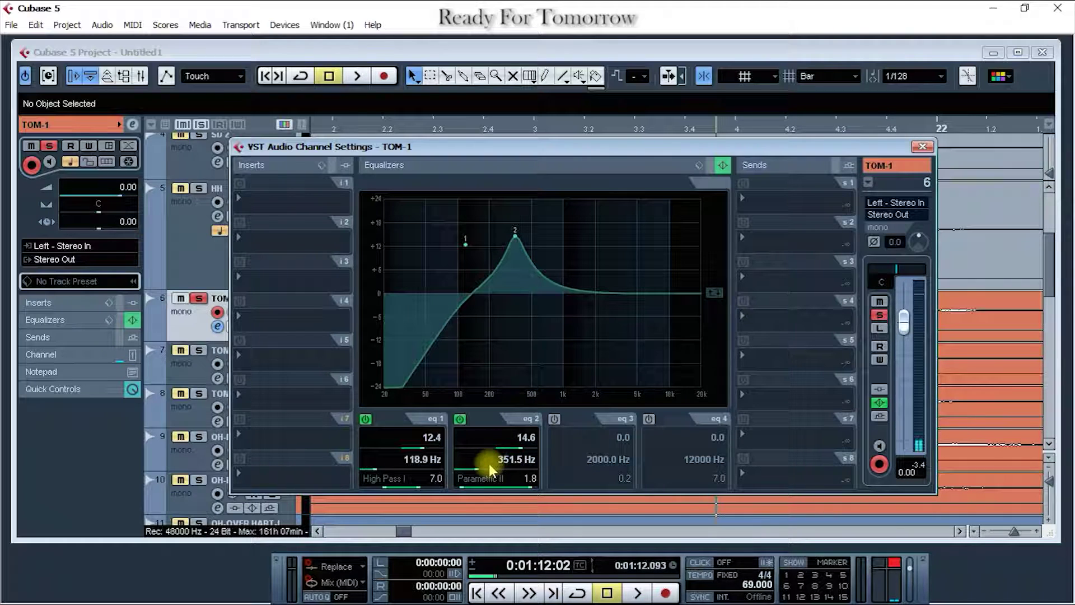
scroll(486, 468, "up", 5)
key("space")
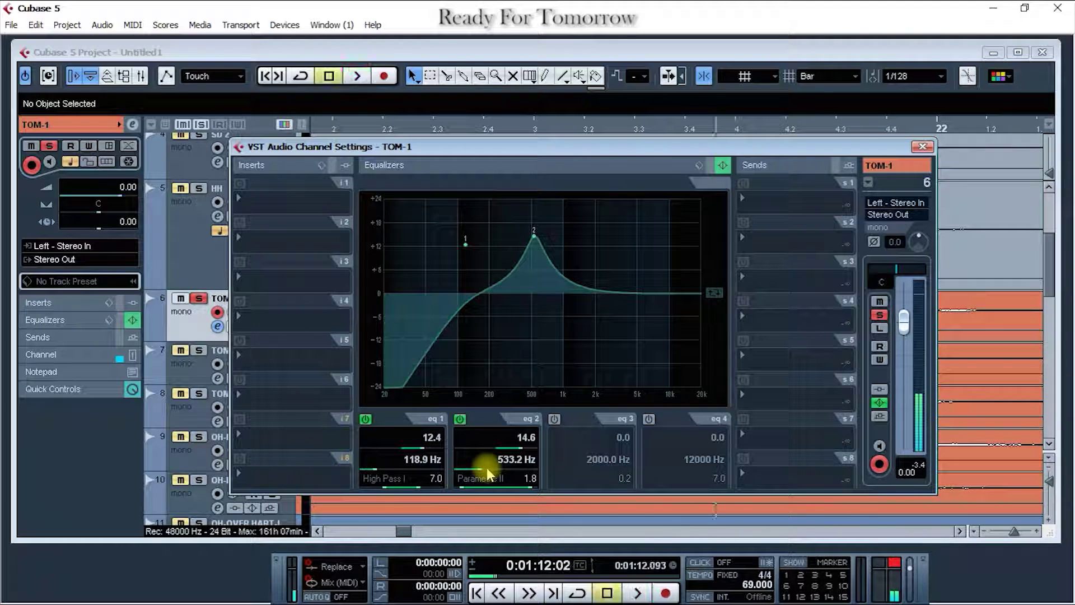
scroll(486, 468, "up", 3)
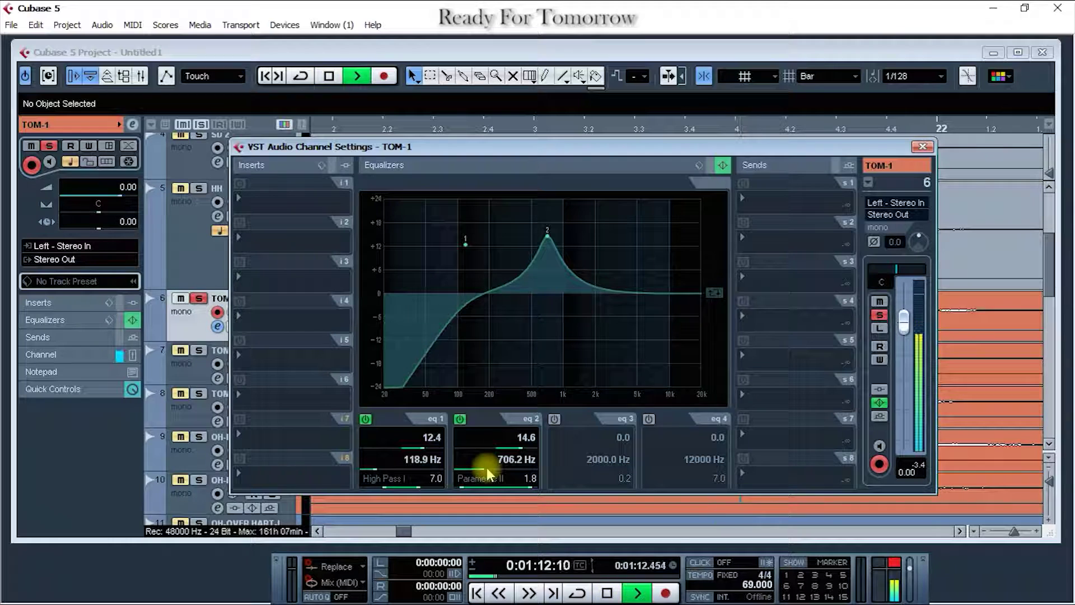
scroll(486, 468, "up", 2)
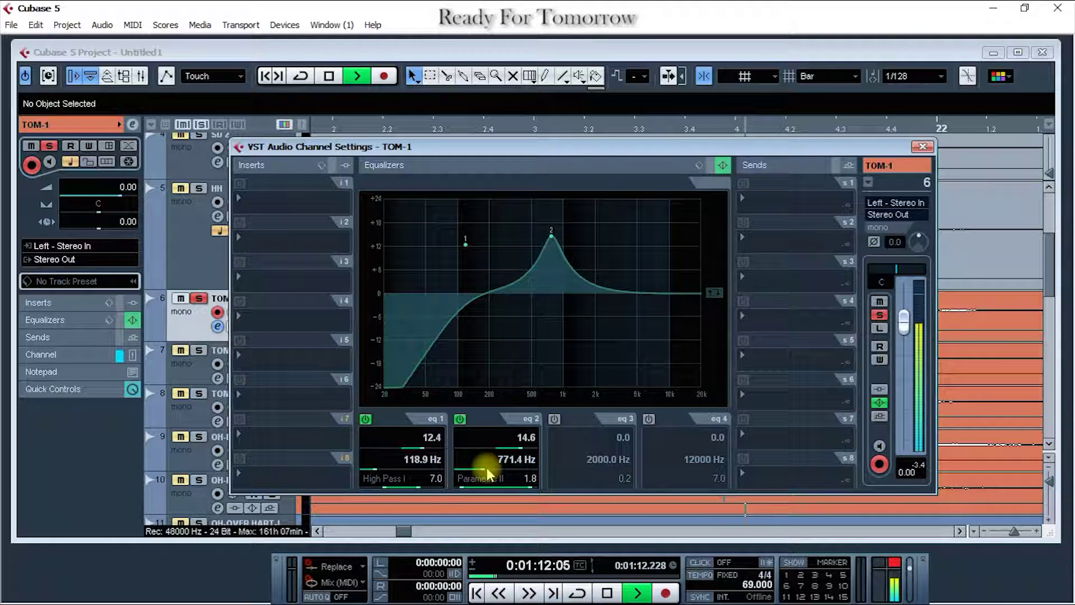
key("space")
scroll(486, 468, "down", 10)
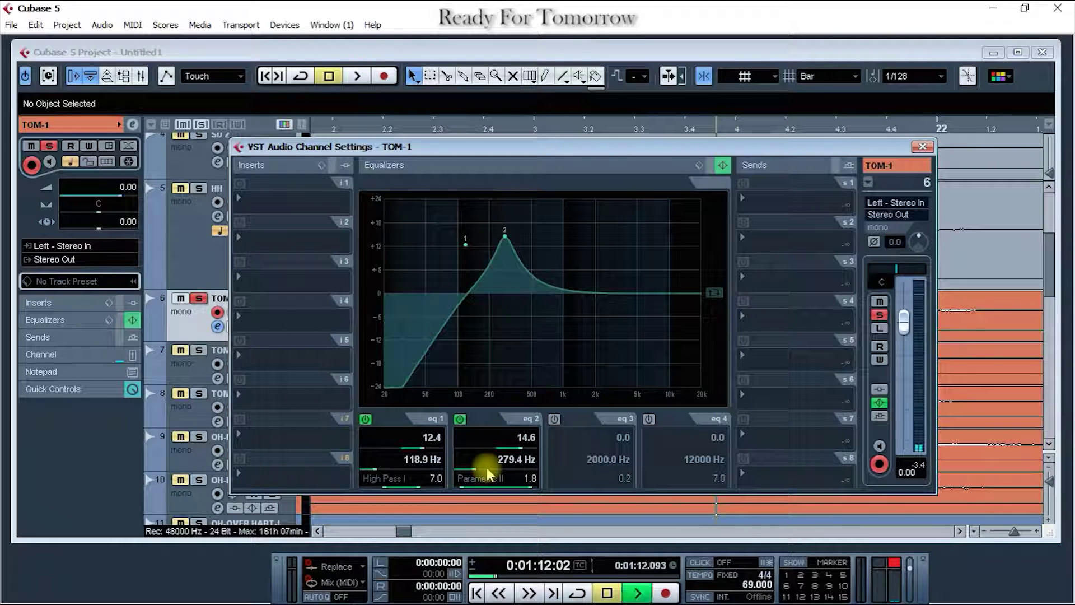
scroll(486, 468, "down", 1)
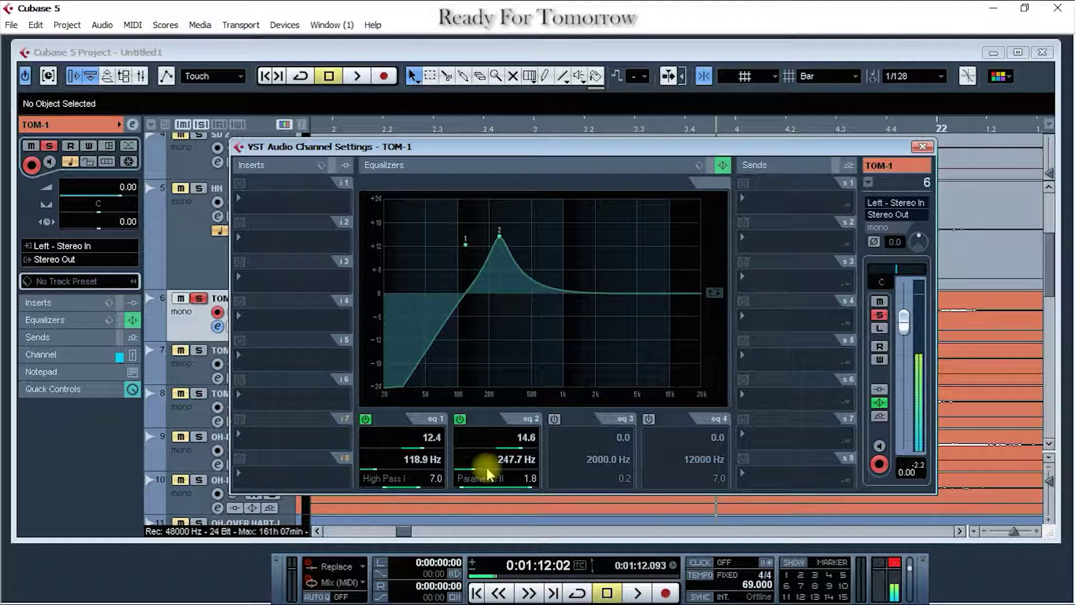
scroll(486, 468, "up", 2)
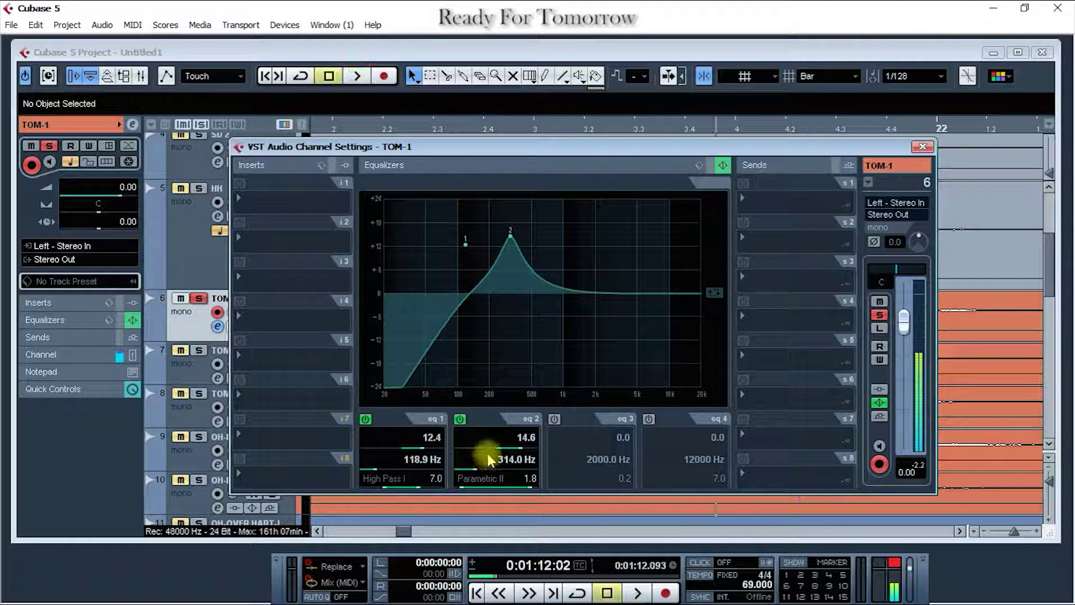
Cut the EQ band 2 gain to -5.1 and audition the tom hit with the cut.
scroll(490, 448, "down", 13)
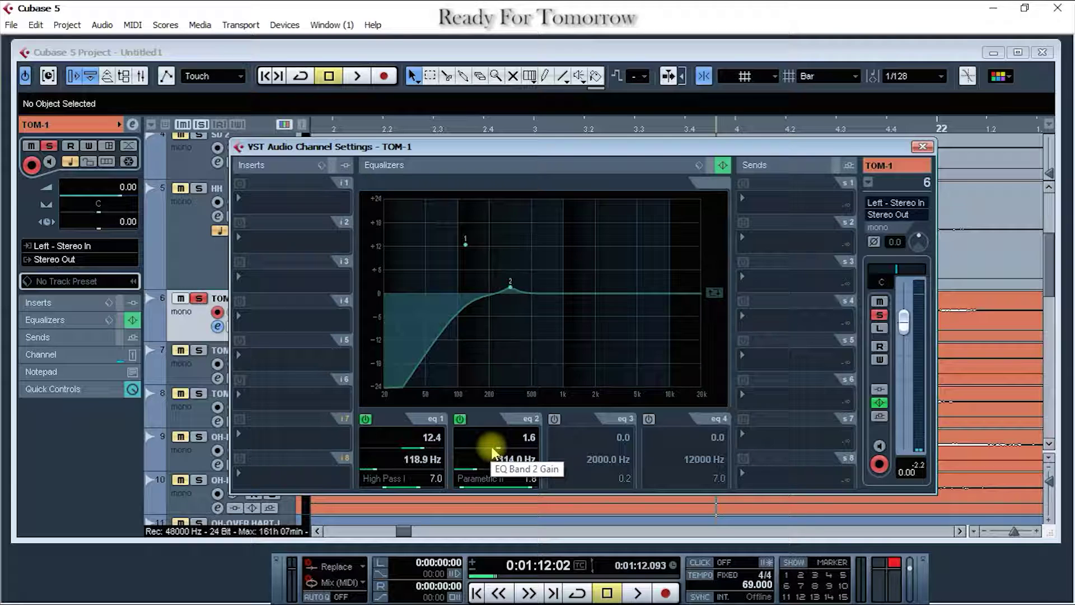
key("space")
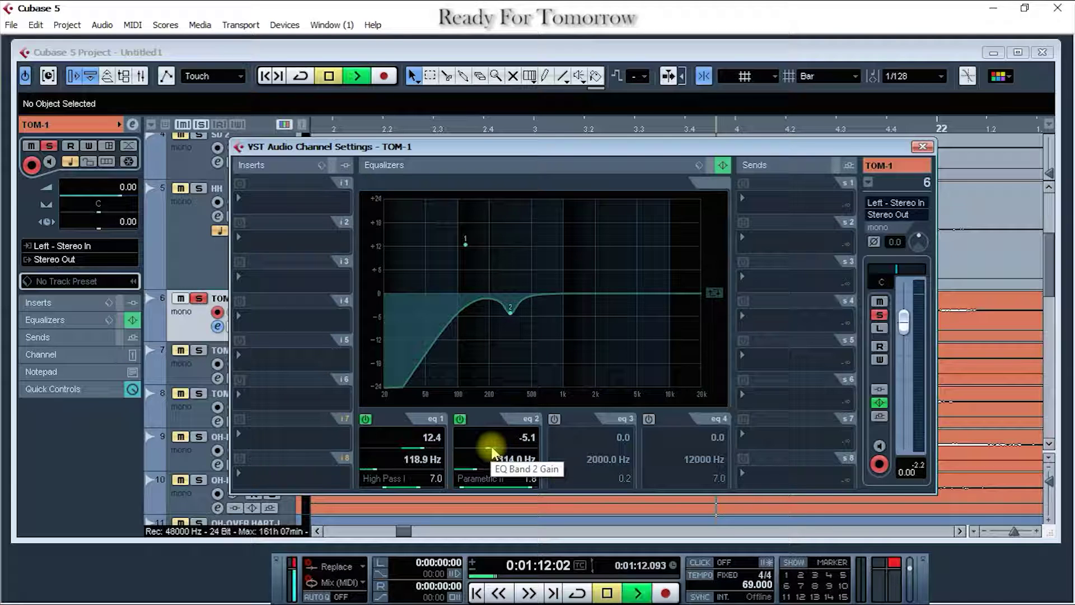
key("space")
key("space")
scroll(492, 451, "down", 1)
key("space")
Enable EQ band 3 and boost it to a gain of 12.0 at about 2660 Hz with a Q of 1.5.
left_click(553, 420)
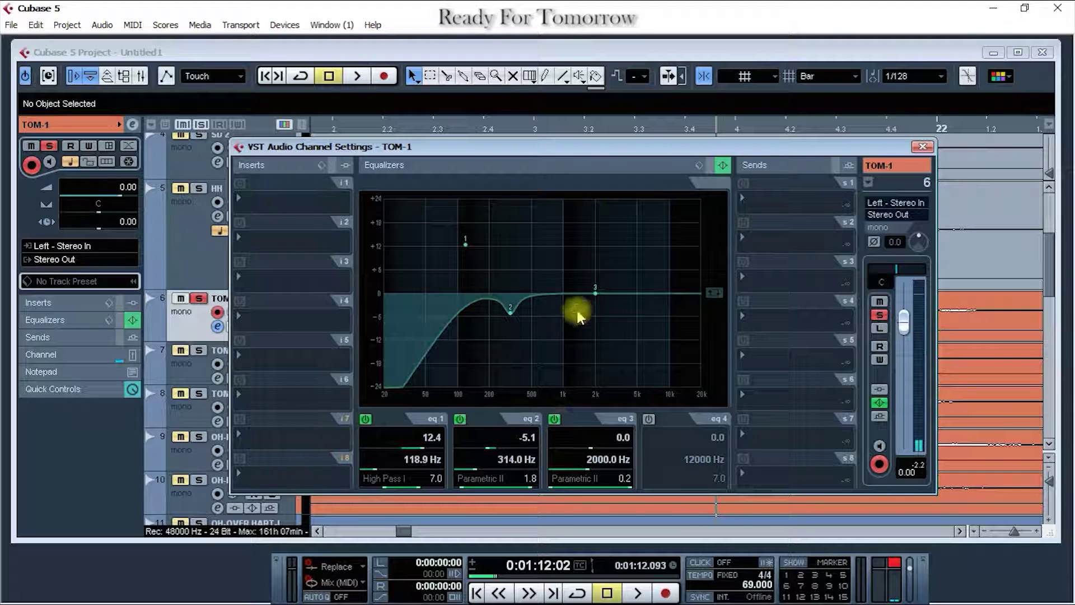
left_click_drag(594, 293, 616, 245)
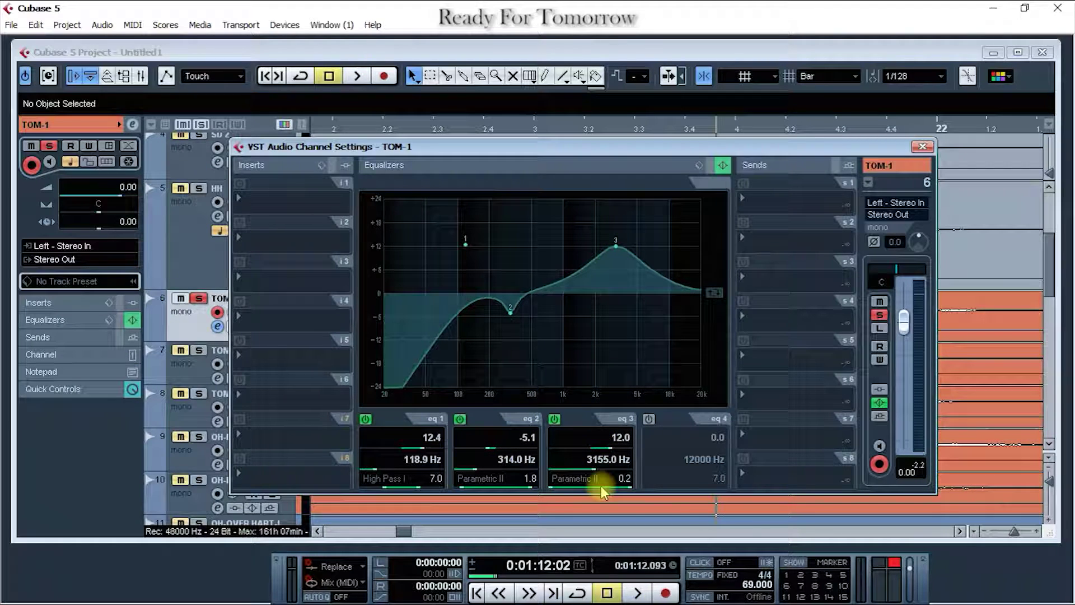
scroll(602, 491, "up", 5)
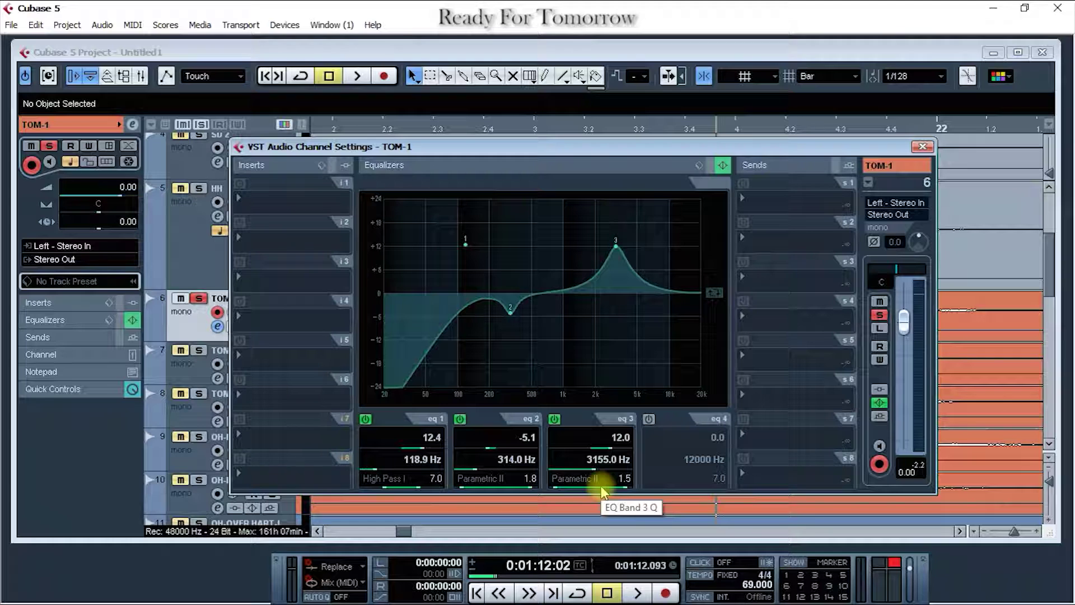
scroll(589, 475, "down", 3)
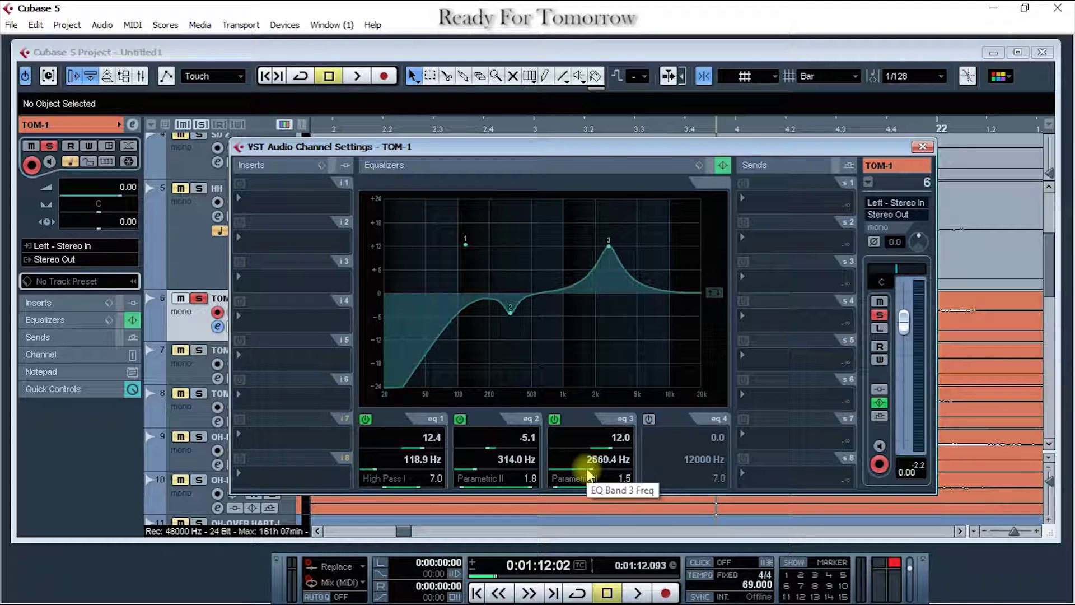
Sweep the boosted EQ band 3 down and up during playback and raise its gain to 14.4.
key("space")
scroll(589, 475, "down", 6)
scroll(589, 475, "down", 1)
scroll(589, 475, "up", 1)
scroll(589, 475, "up", 6)
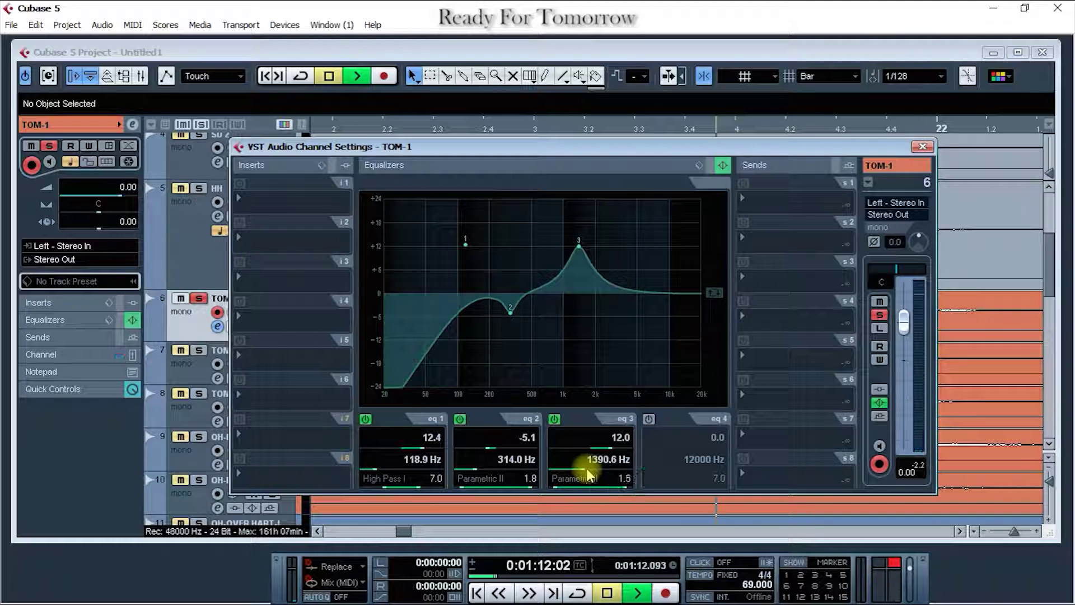
scroll(588, 474, "up", 6)
scroll(596, 442, "up", 3)
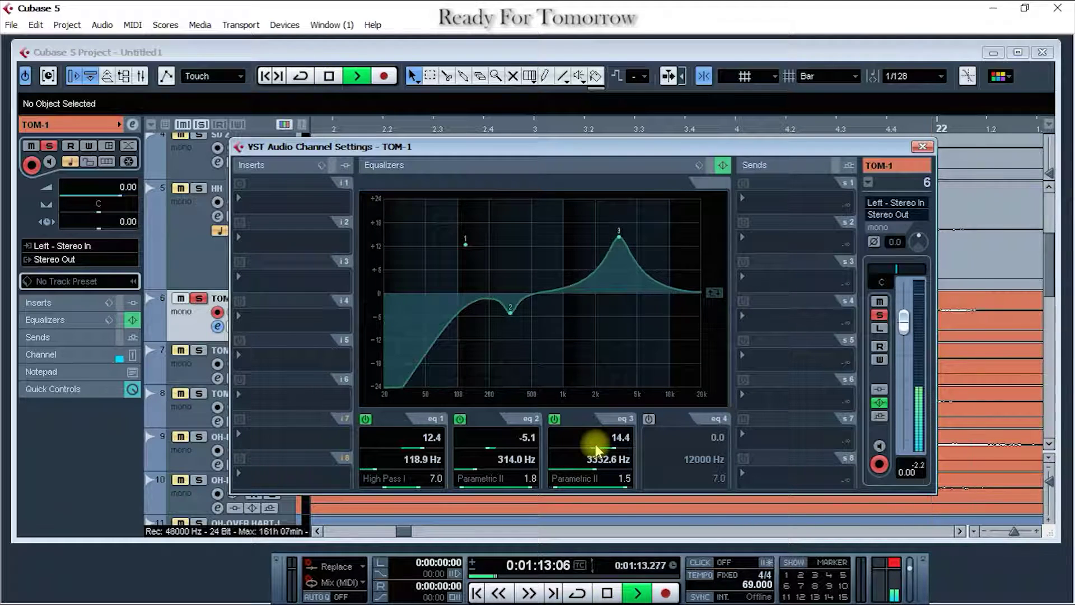
Audition the tom hit repeatedly while sweeping band 3 down and up, and settle its frequency at 4321.9 Hz.
key("space")
key("space")
key("space")
key("space")
scroll(593, 468, "down", 3)
key("space")
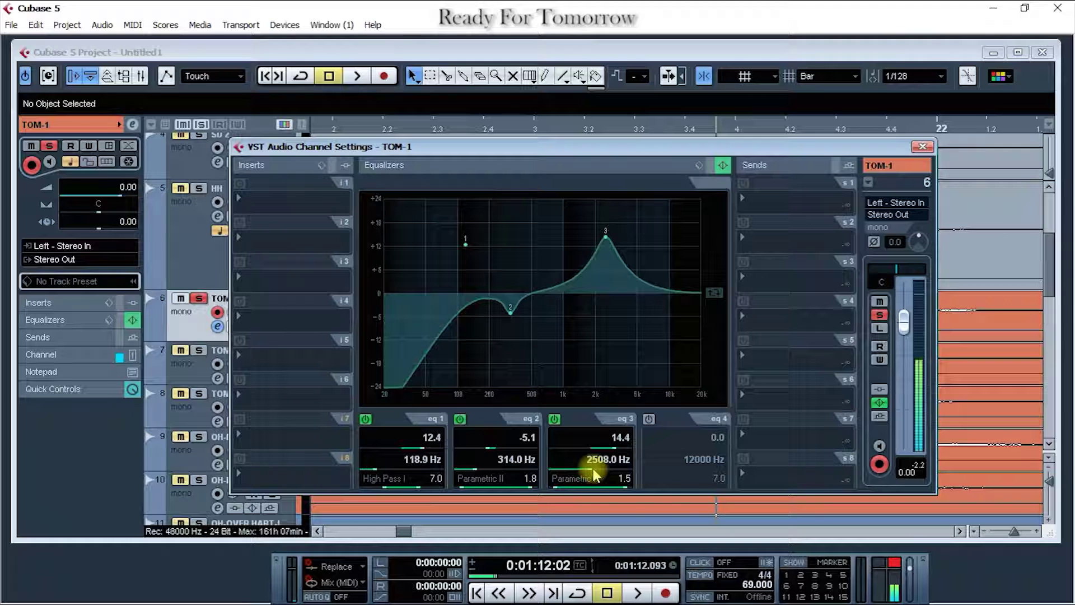
key("space")
scroll(593, 468, "down", 3)
key("space")
key("space")
scroll(593, 468, "down", 1)
key("space")
scroll(593, 469, "up", 5)
key("space")
key("space")
key("space")
scroll(593, 468, "up", 4)
key("space")
scroll(593, 468, "up", 2)
key("space")
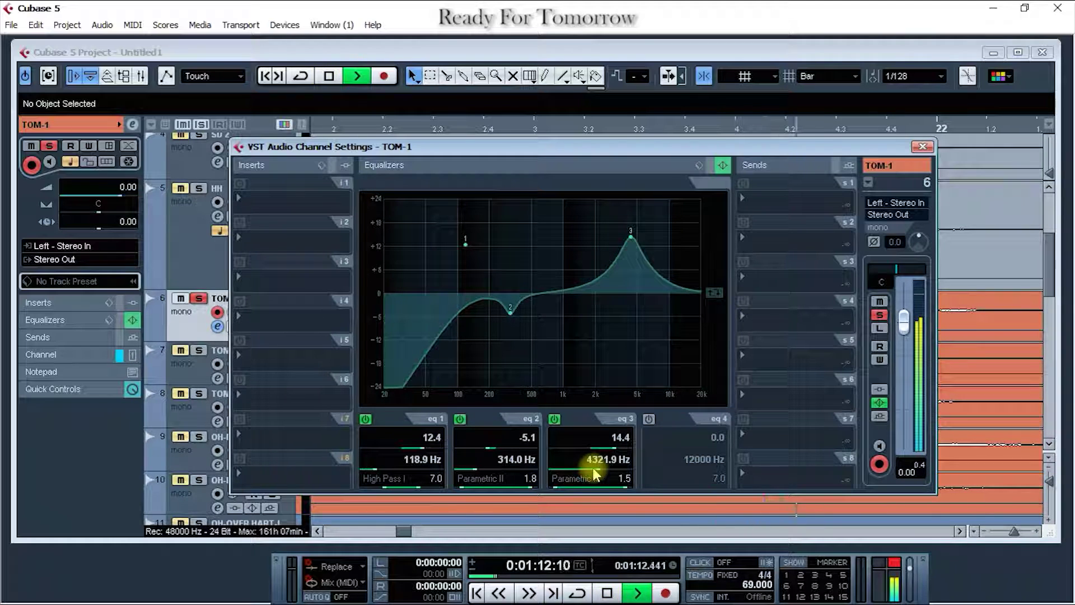
key("space")
key("space")
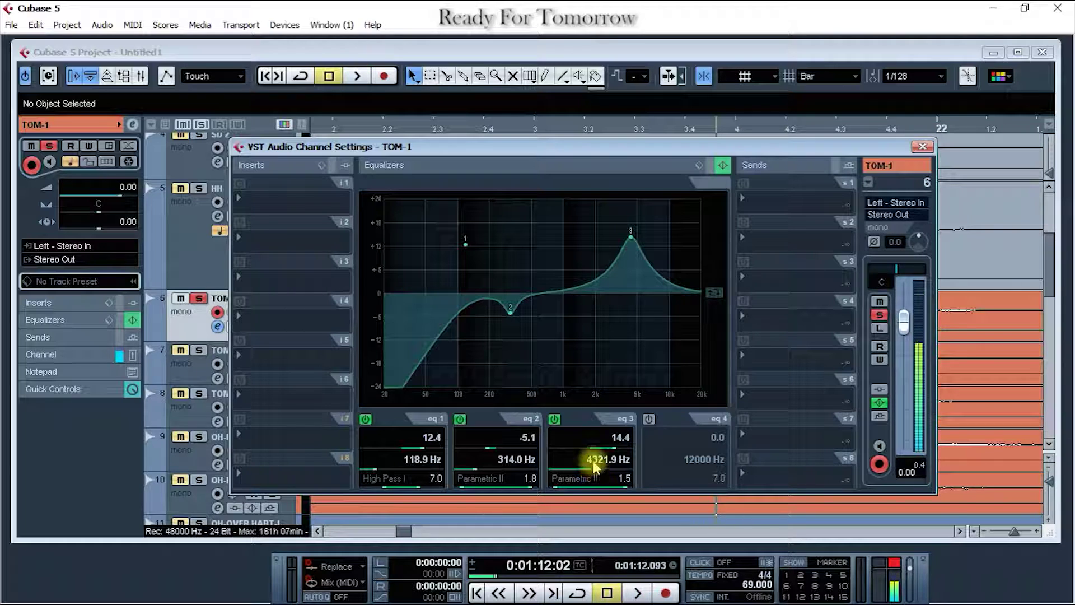
Cut the EQ band 3 gain to -7.1 and enable band 4 as a high shelf with 3.8 gain at 6695.0 Hz.
left_click(580, 450)
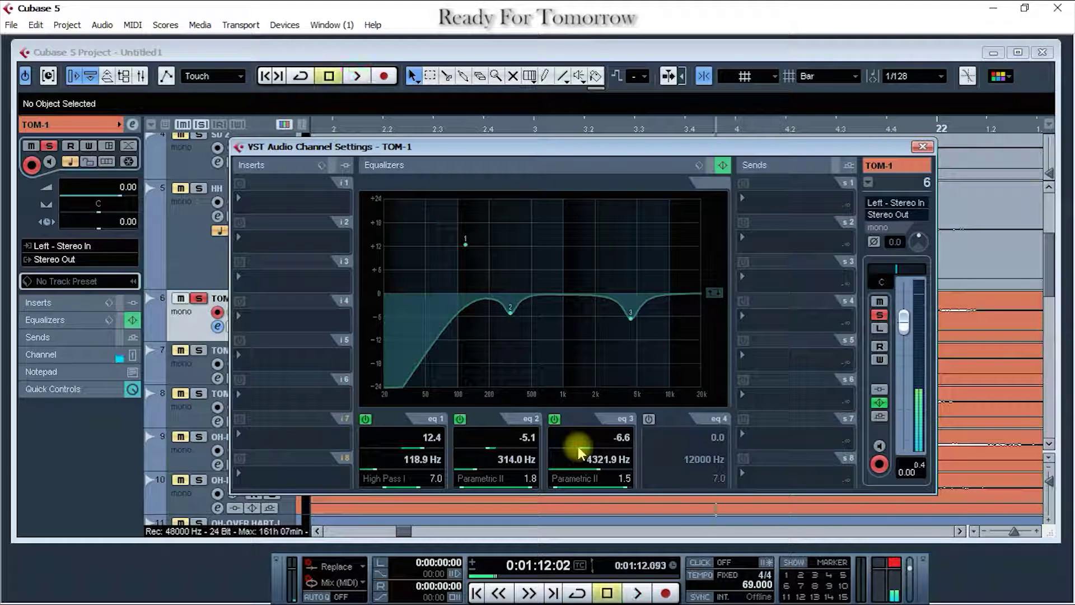
left_click(649, 419)
left_click_drag(679, 293, 650, 278)
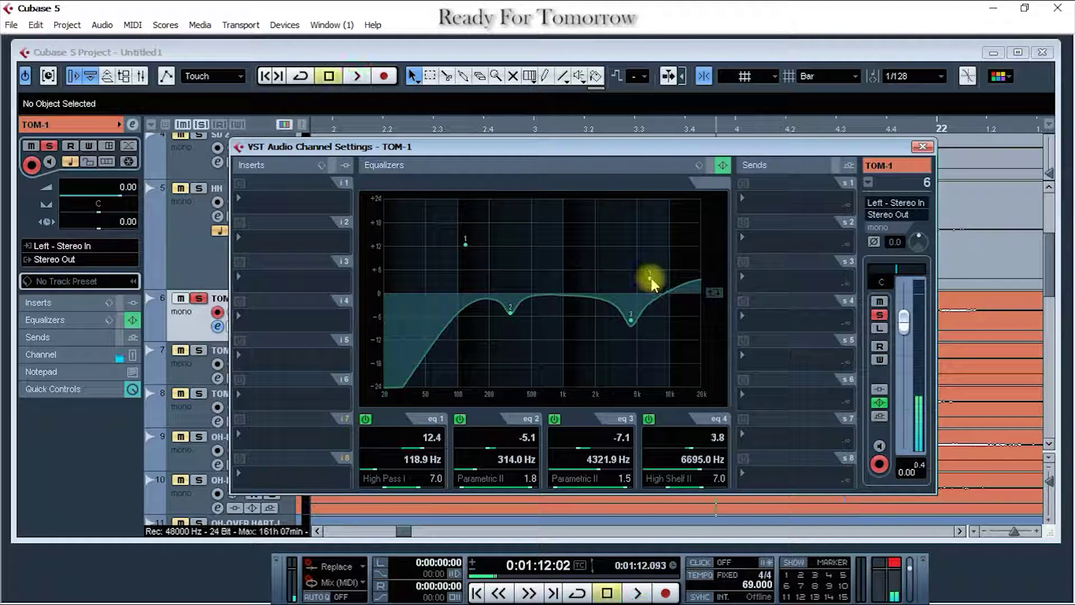
Compare the TOM-1 hit with the equalizer bypassed and active by replaying it, leaving the equalizer active.
key("space")
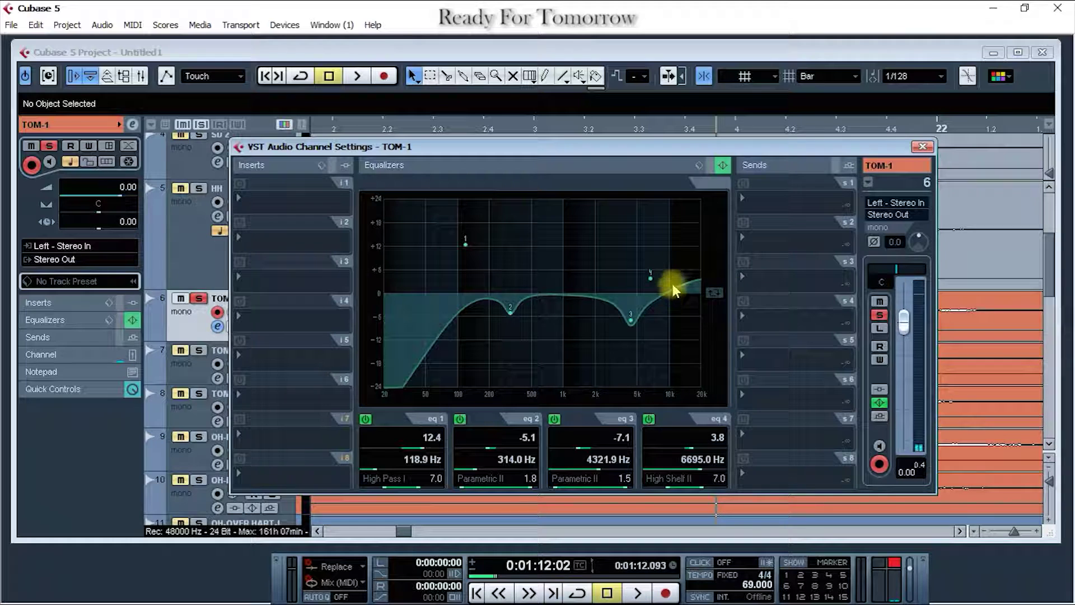
key("space")
left_click(708, 165)
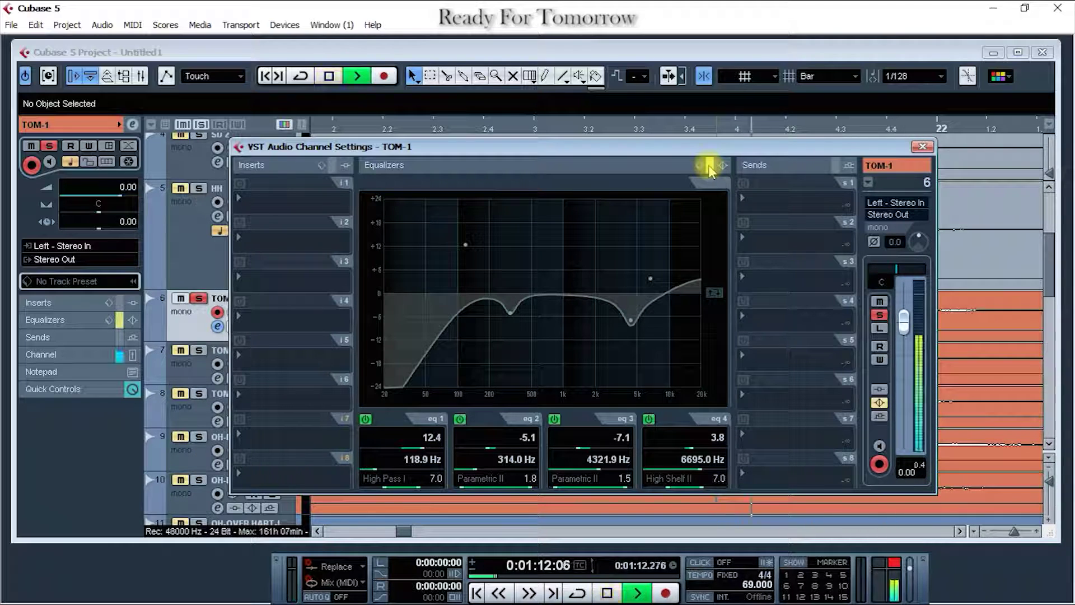
key("space")
left_click(709, 165)
key("space")
key("space")
key("space")
key("space")
key("space")
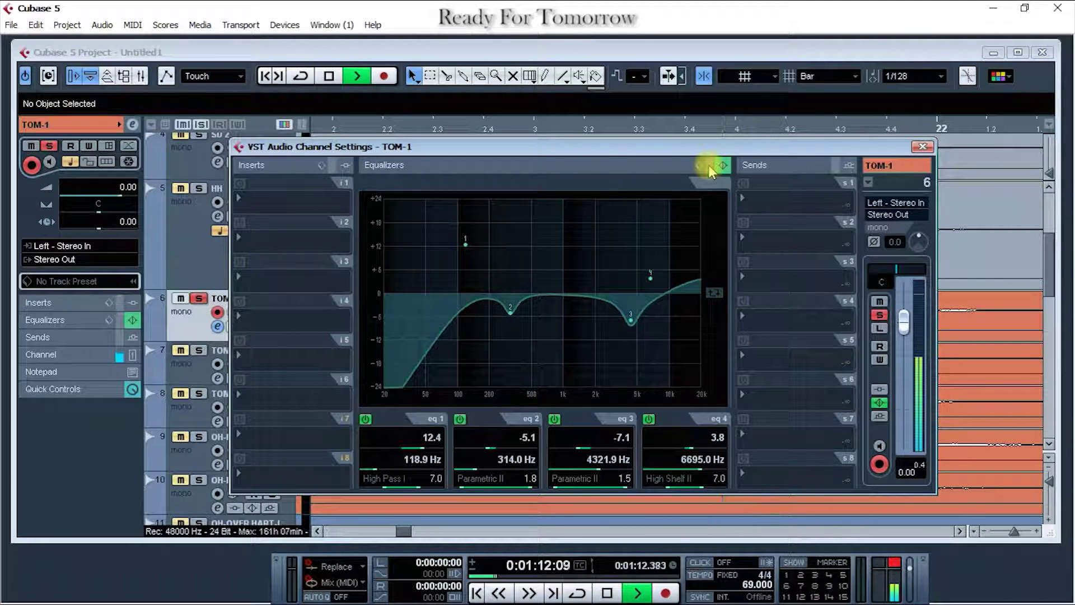
key("space")
left_click(709, 166)
key("space")
left_click(709, 165)
key("space")
key("space")
key("space")
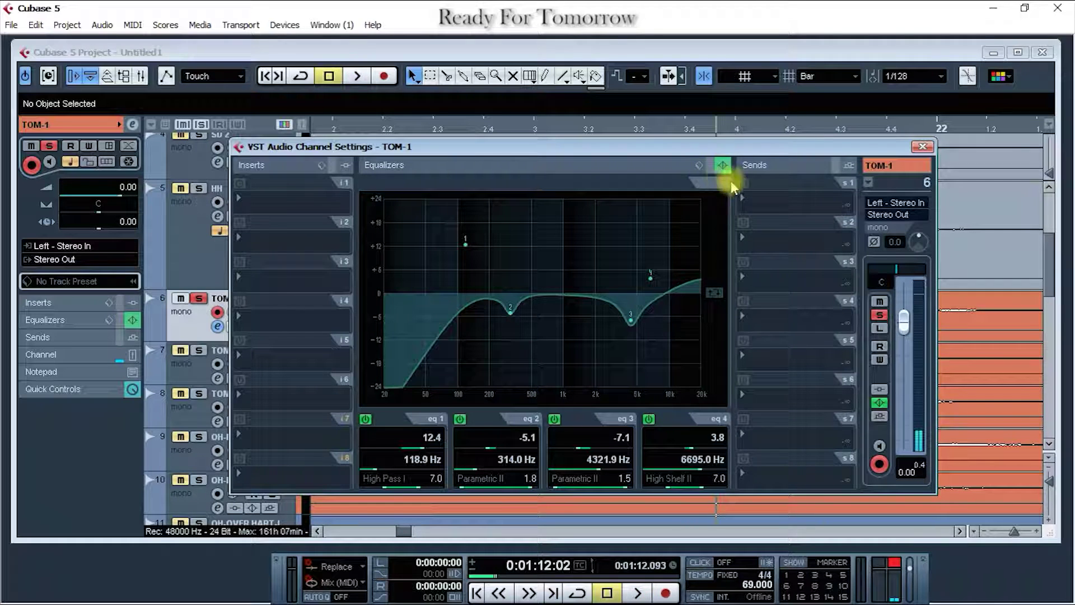
Unsolo TOM-1, close its channel settings and solo the TOM-2 track.
left_click(880, 315)
left_click(921, 147)
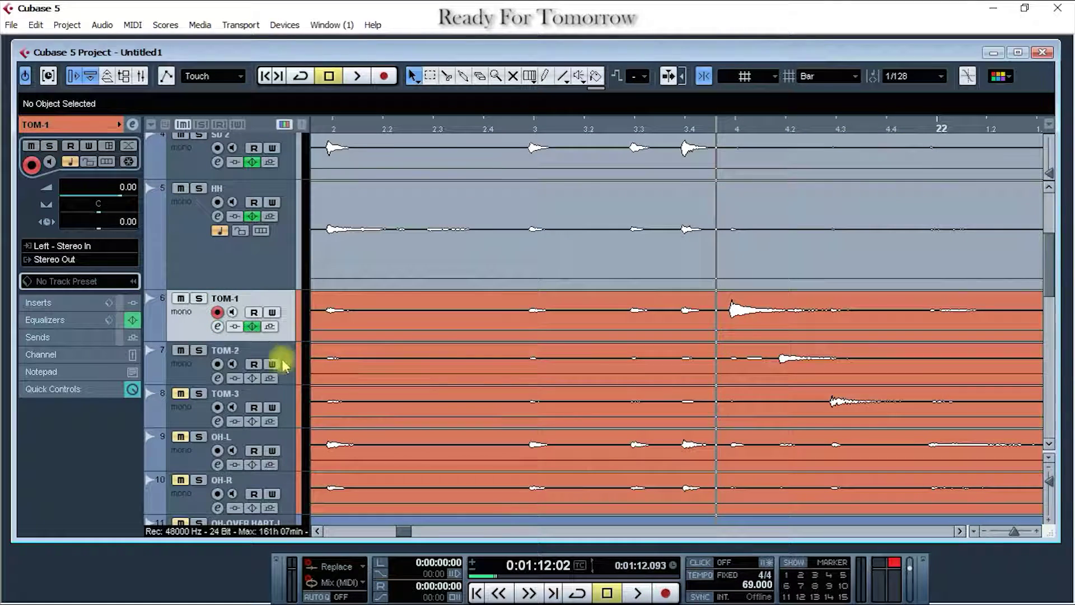
left_click(198, 350)
Play the soloed TOM-2 track and place the playback position just before its loud hit ahead of bar 26.
key("space")
key("g")
key("g")
key("g")
key("g")
key("g")
key("g")
key("g")
key("g")
key("g")
key("g")
key("g")
key("g")
key("g")
key("g")
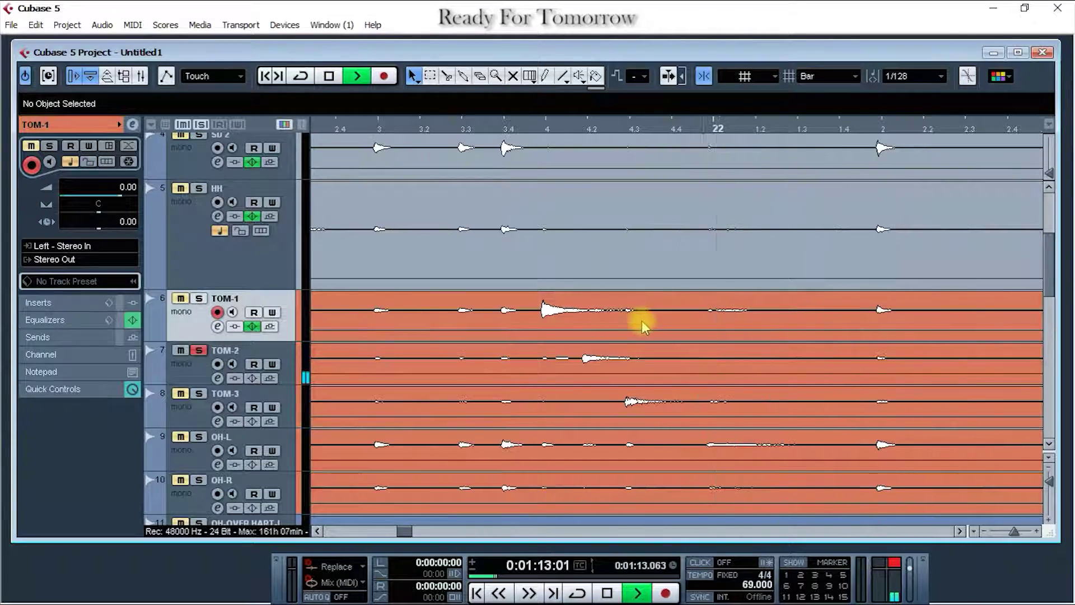
key("g")
key("g")
key("g")
key("g")
key("g")
key("g")
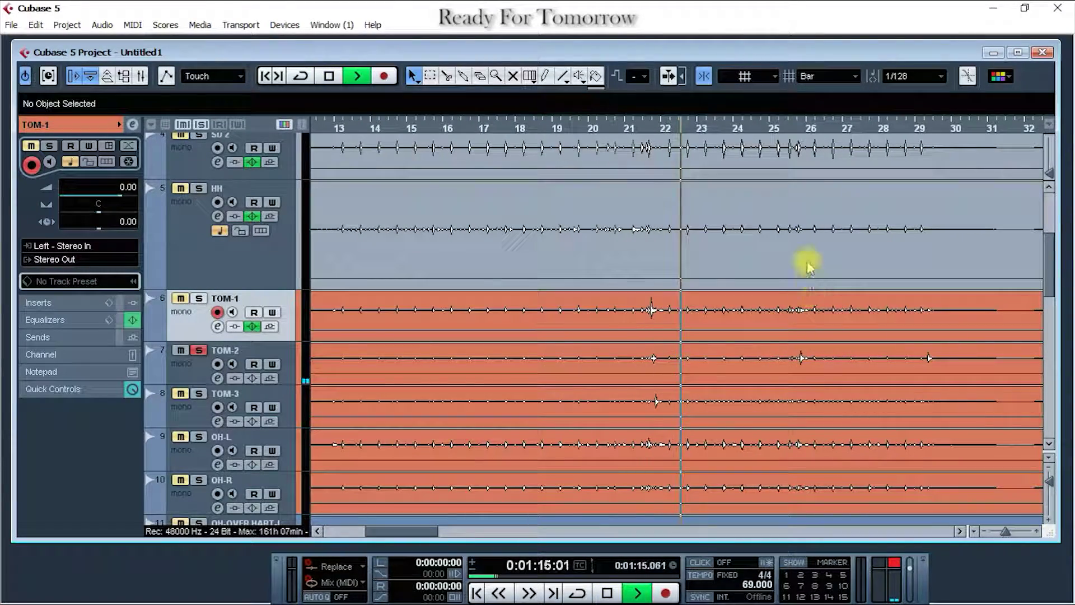
key("space")
left_click_drag(804, 124, 779, 227)
left_click_drag(817, 284, 570, 322)
key("space")
scroll(576, 313, "down", 3)
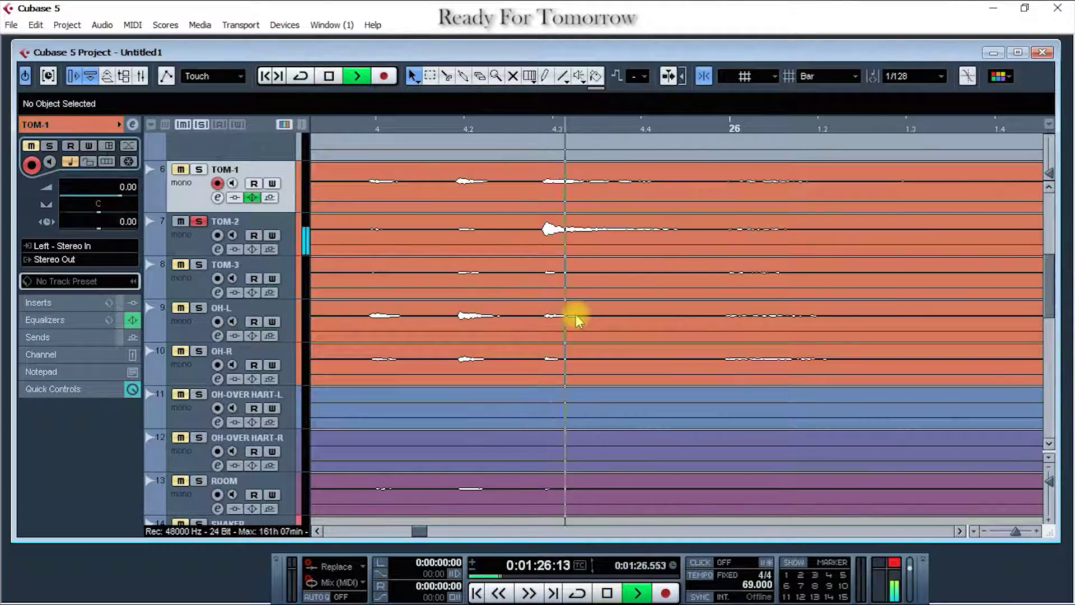
key("space")
Set the track colour of TOM-1, TOM-2, TOM-3, OH-L and OH-R to the plain grey of the HH track.
scroll(300, 192, "up", 5)
scroll(367, 257, "down", 3)
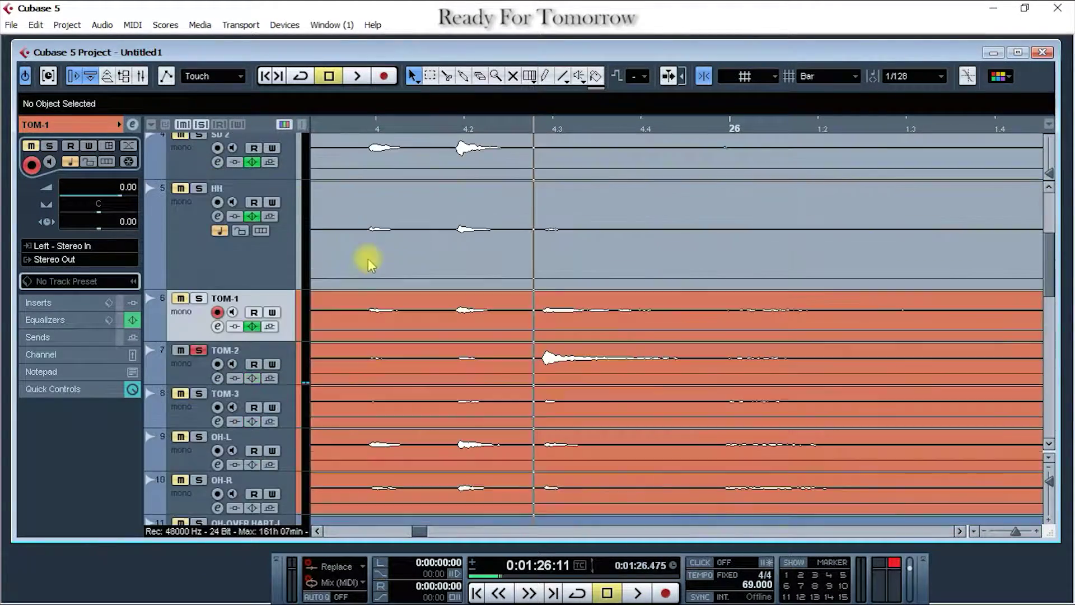
scroll(368, 257, "down", 2)
scroll(329, 234, "up", 1)
left_click(298, 227)
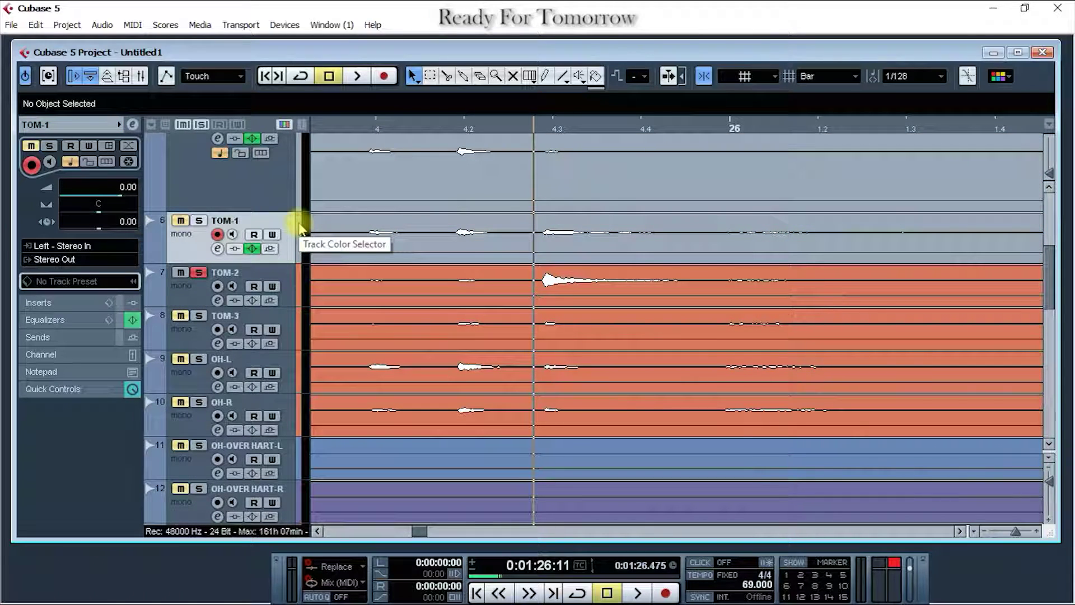
left_click(299, 275)
scroll(298, 280, "up", 3)
scroll(325, 286, "down", 3)
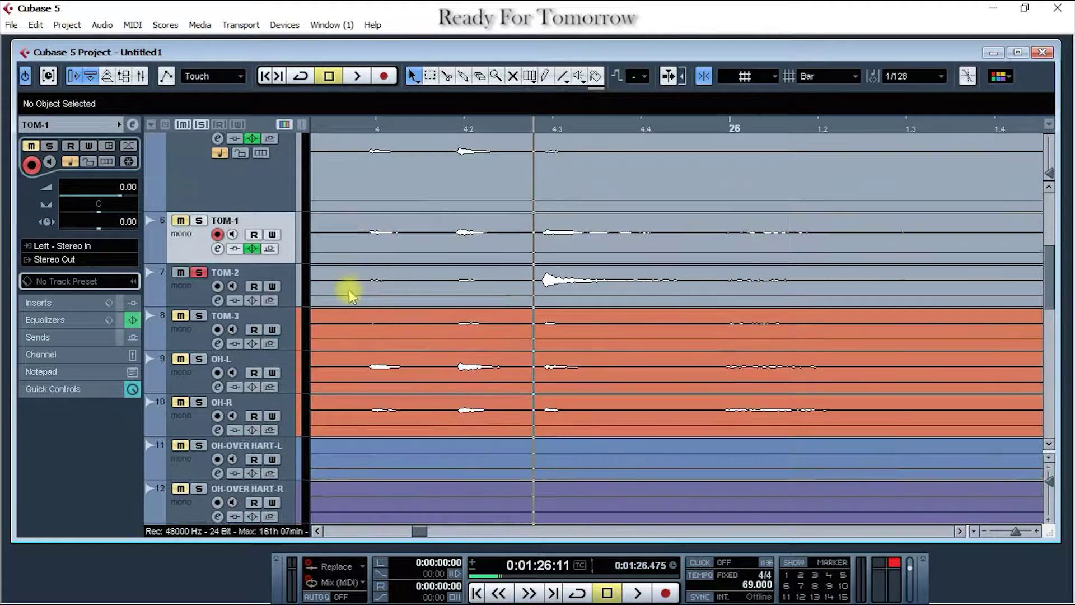
left_click(297, 327)
left_click(299, 370)
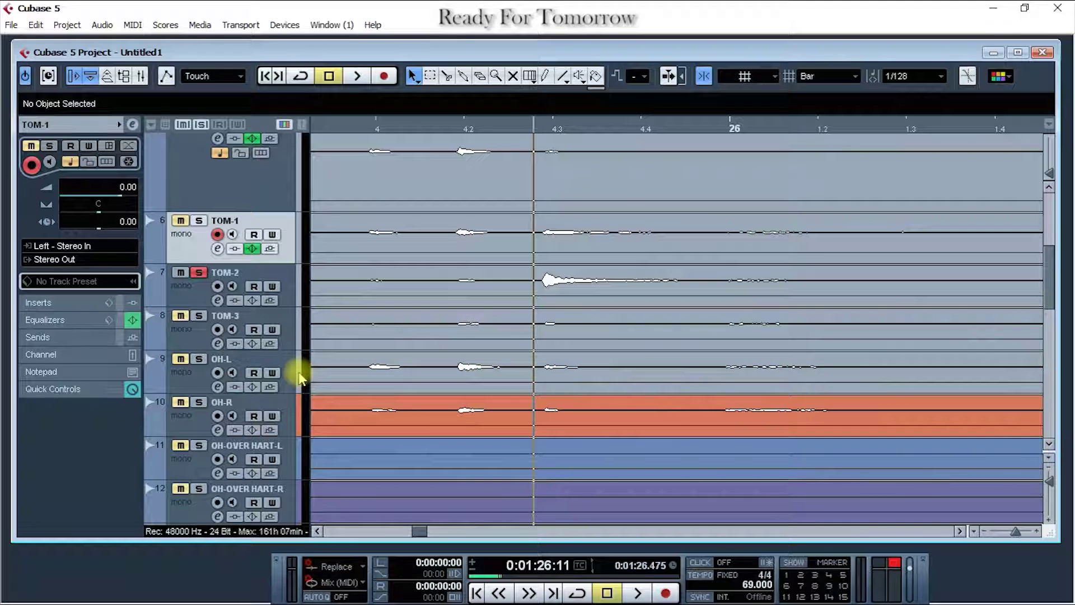
left_click(300, 412)
Set the playback start just before beat 4.2 ahead of bar 26 and audition TOM-2 from there.
key("space")
key("space")
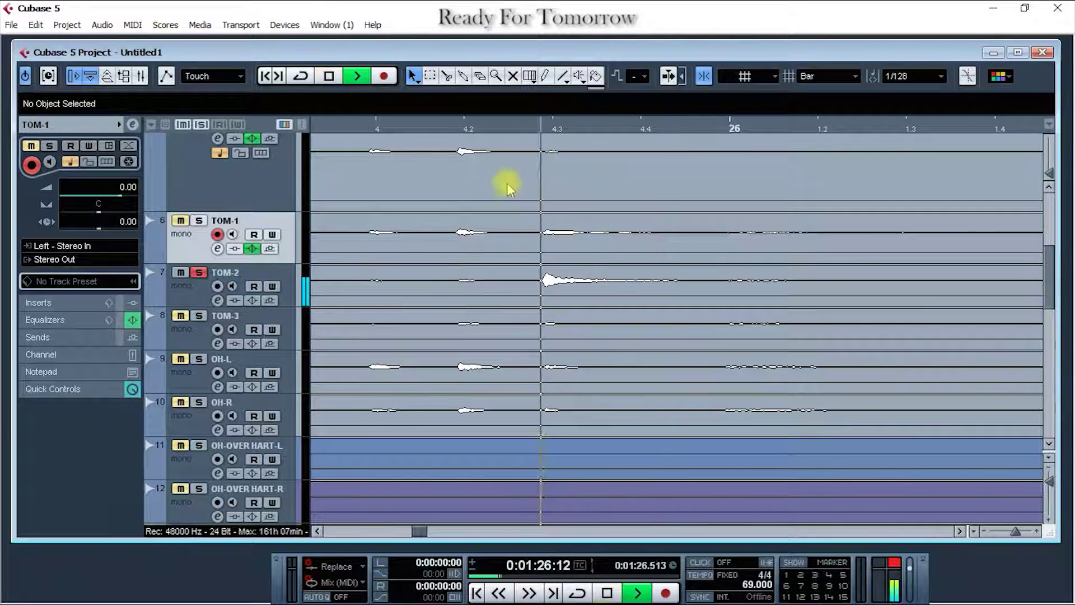
left_click(450, 130)
Select the TOM-2 track, audition its hit and open its channel settings.
key("space")
key("space")
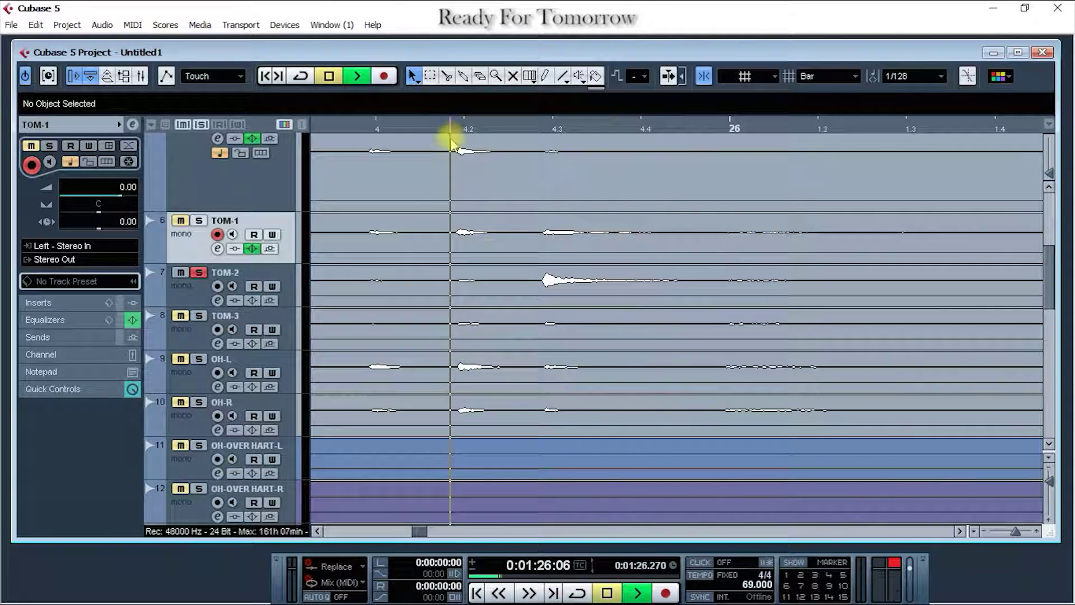
left_click(198, 296)
key("space")
Enable EQ band 1 on TOM-2 as High Pass I at about 87 Hz with a gain of 13.2.
key("space")
key("space")
left_click(217, 300)
Audition the TOM-2 hit while shifting the high-pass frequency down and up, and settle it at 87.0 Hz.
key("space")
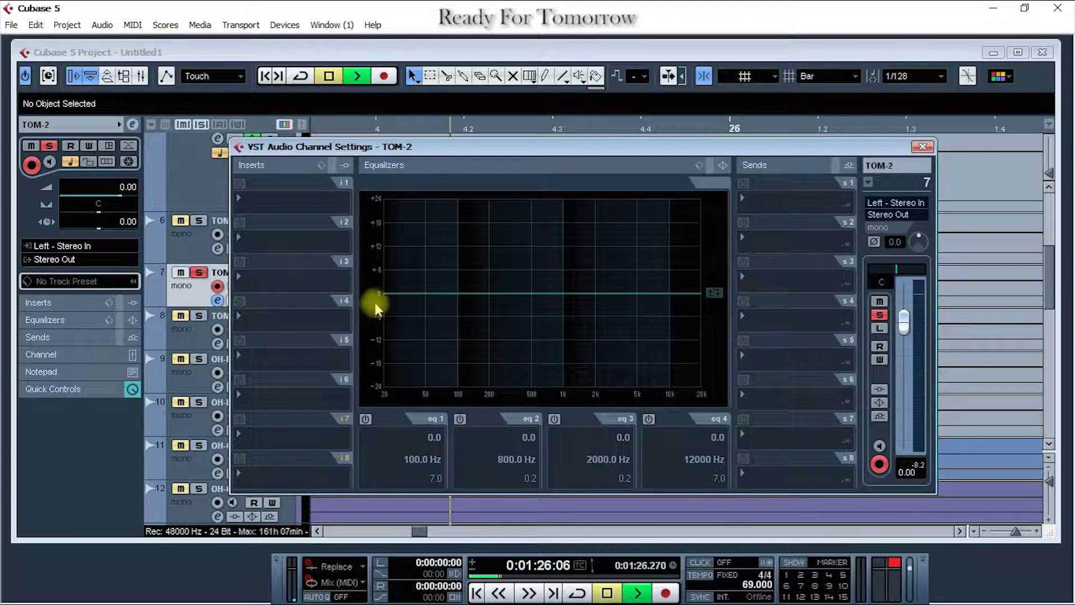
key("space")
left_click(365, 419)
left_click(382, 478)
left_click(426, 380)
left_click_drag(458, 294, 450, 241)
key("space")
key("space")
key("space")
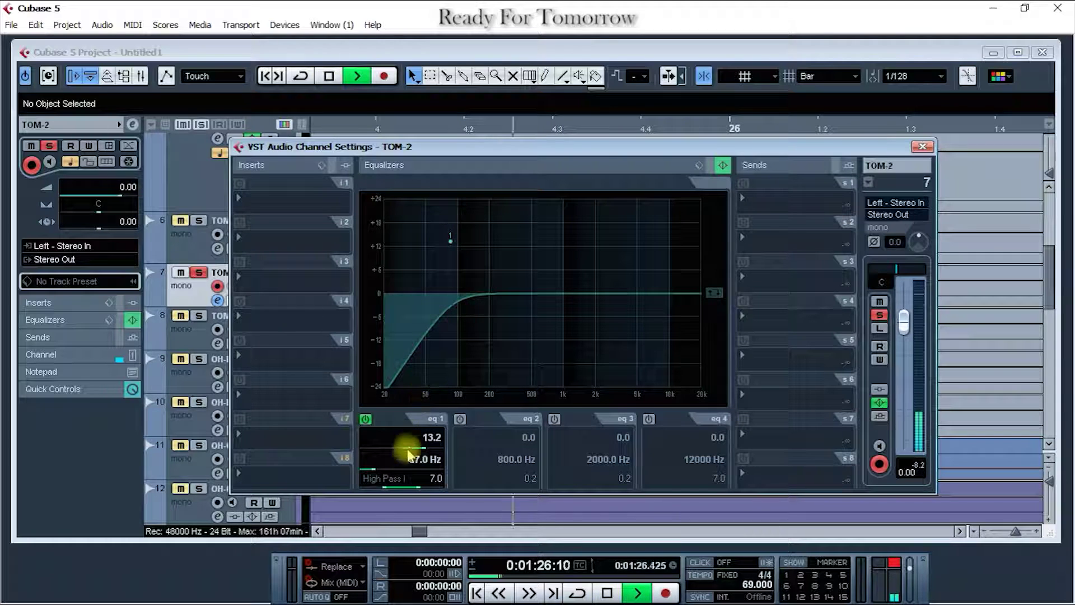
scroll(393, 473, "up", 5)
scroll(393, 473, "down", 8)
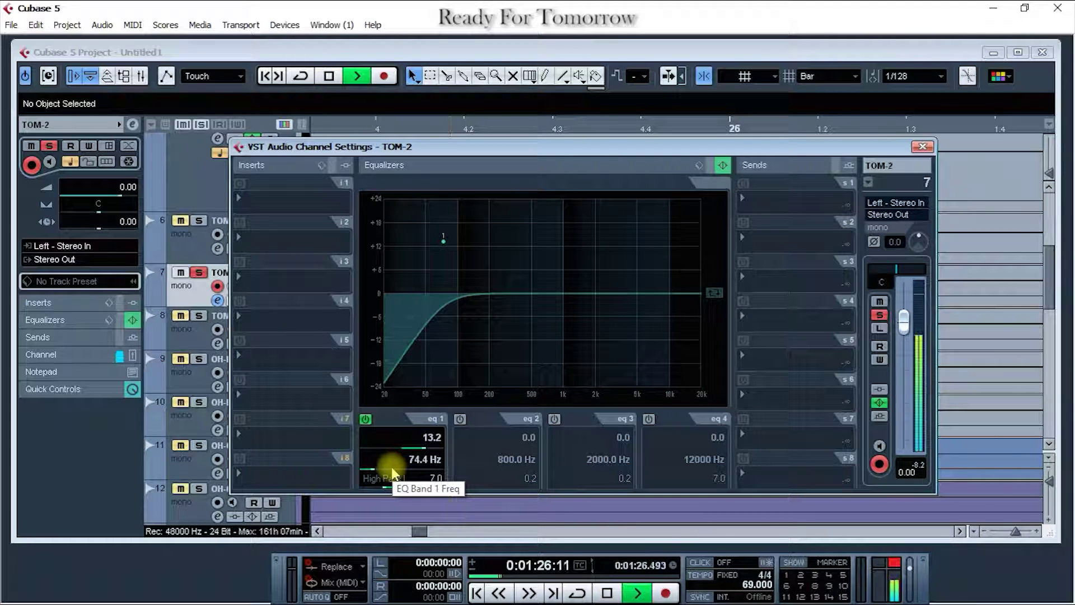
scroll(393, 473, "up", 3)
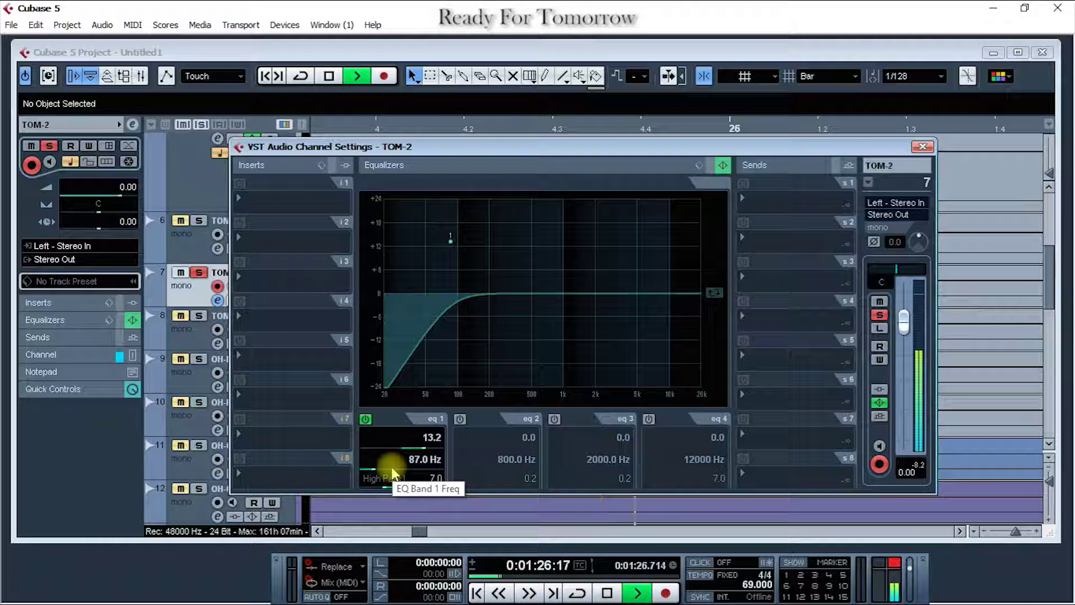
key("space")
Enable EQ band 2 on TOM-2 with a 13.6 boost at 860.0 Hz and narrow its Q to 2.3.
left_click(461, 420)
left_click_drag(552, 293, 556, 239)
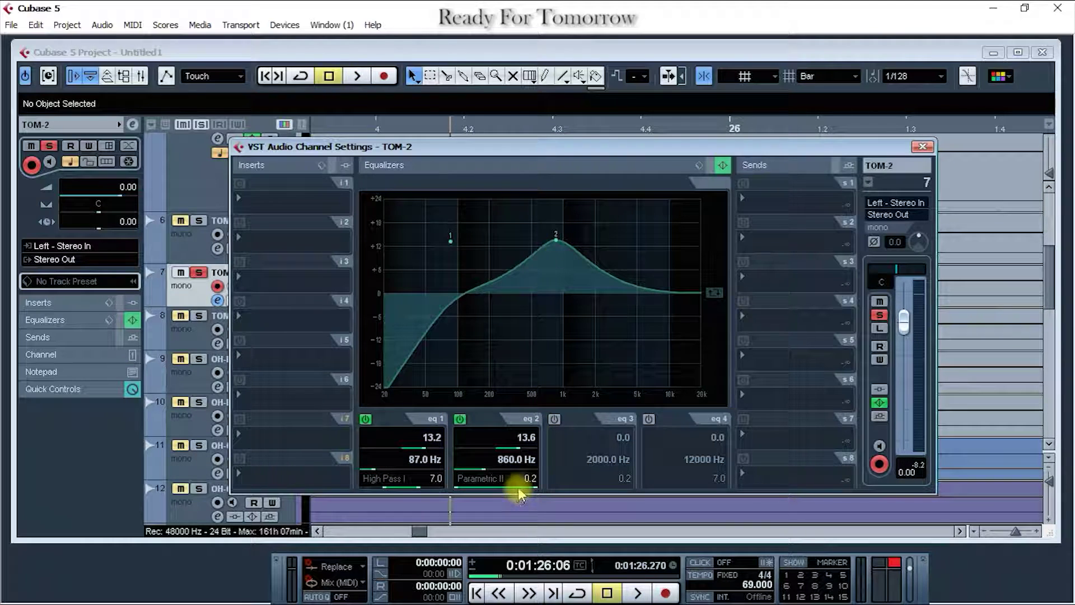
scroll(523, 486, "up", 8)
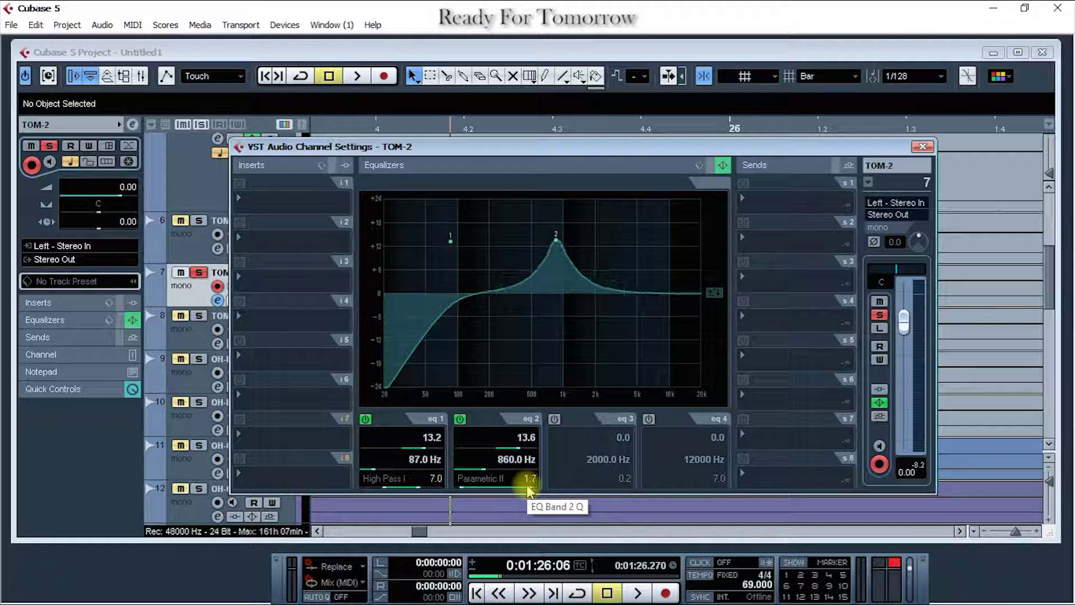
scroll(528, 488, "up", 1)
Sweep the boosted band 2 down to 174.4 Hz and back up to 362.0 Hz while playing the TOM-2 hit.
key("space")
scroll(497, 470, "down", 6)
key("space")
key("space")
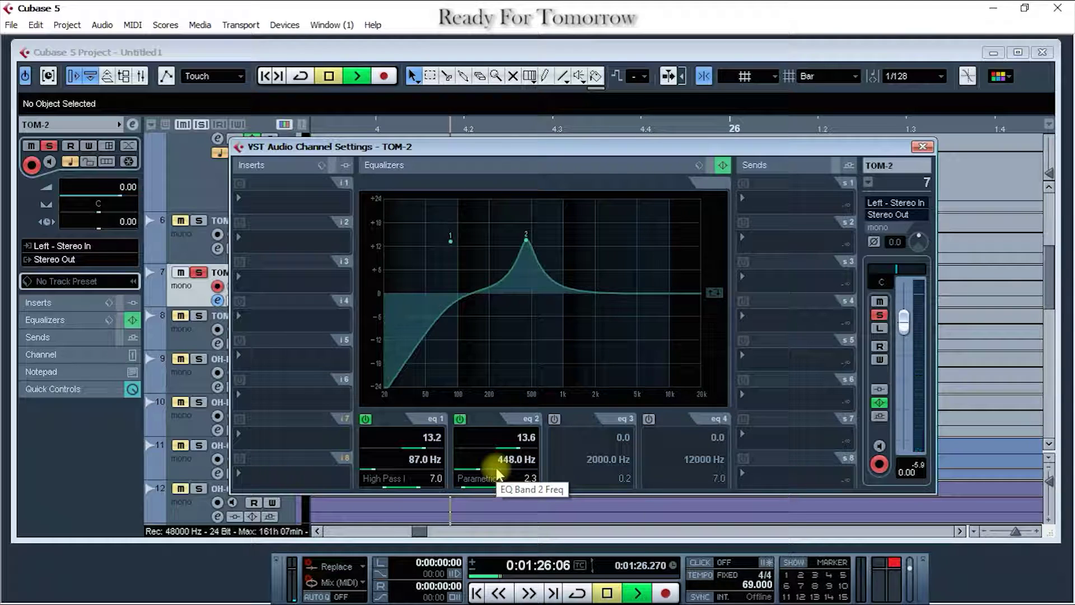
scroll(500, 475, "down", 3)
key("space")
scroll(500, 474, "down", 3)
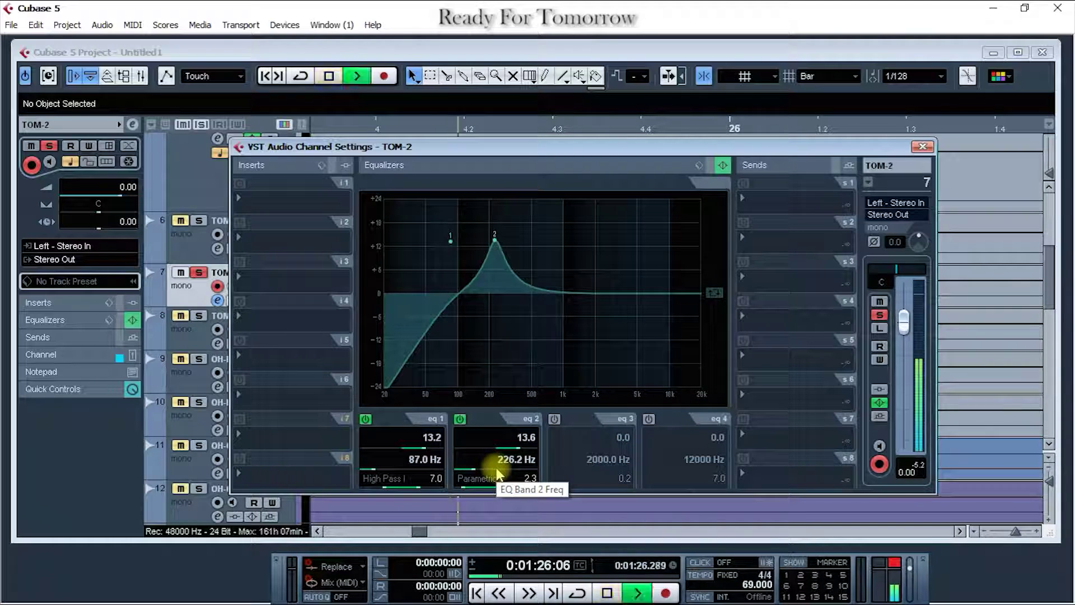
scroll(499, 473, "up", 1)
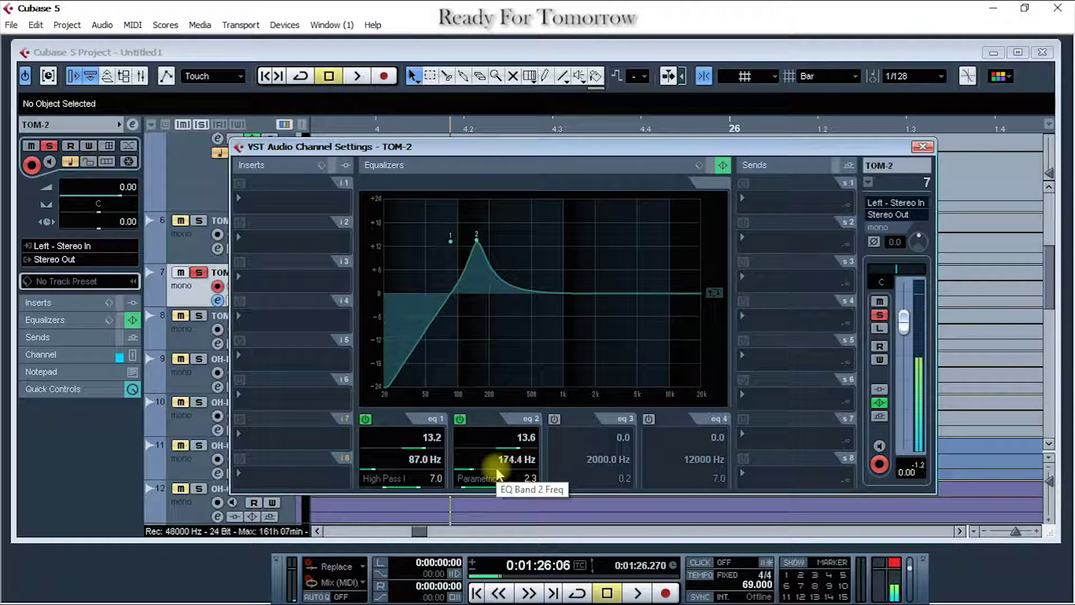
scroll(496, 473, "up", 1)
key("space")
scroll(496, 468, "up", 3)
key("space")
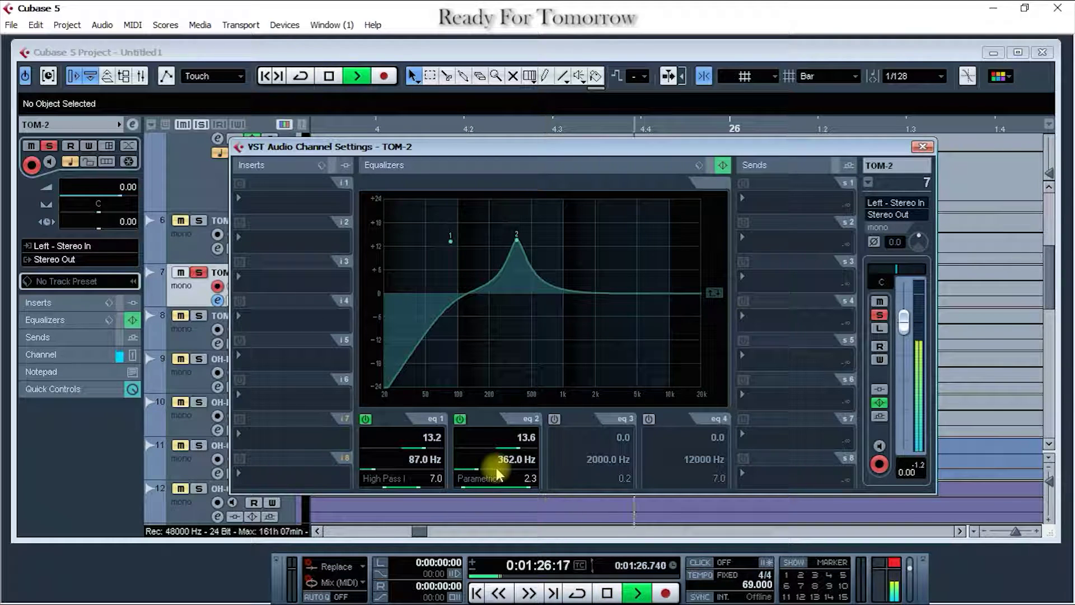
key("space")
key("space")
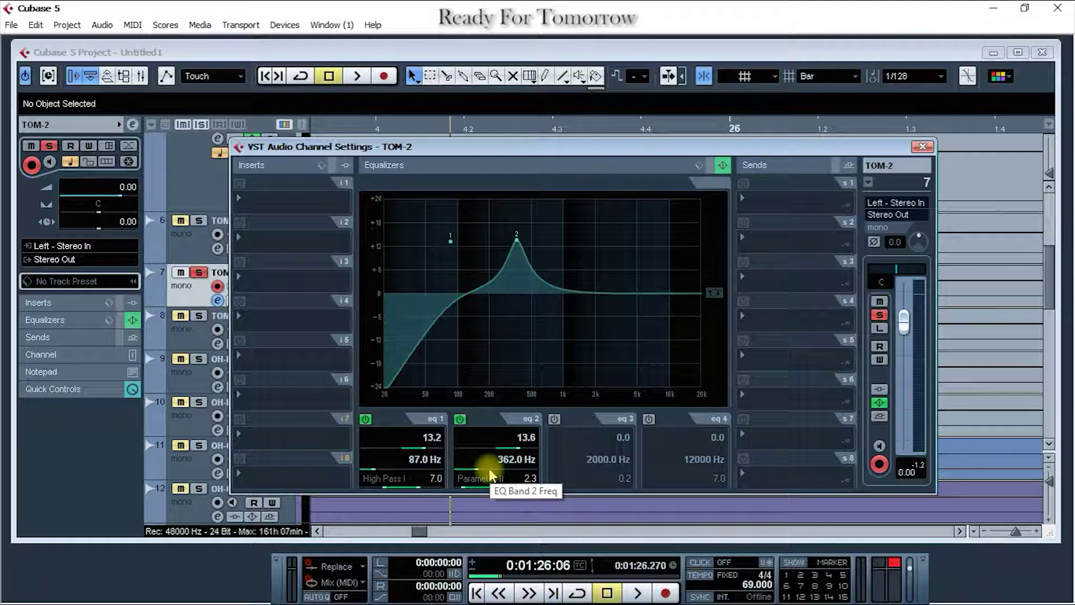
Sweep the boosted band 2 on TOM-2 between 403.4 Hz and 226.2 Hz during playback and settle it at 323.7 Hz.
scroll(489, 469, "up", 5)
key("space")
scroll(489, 468, "down", 3)
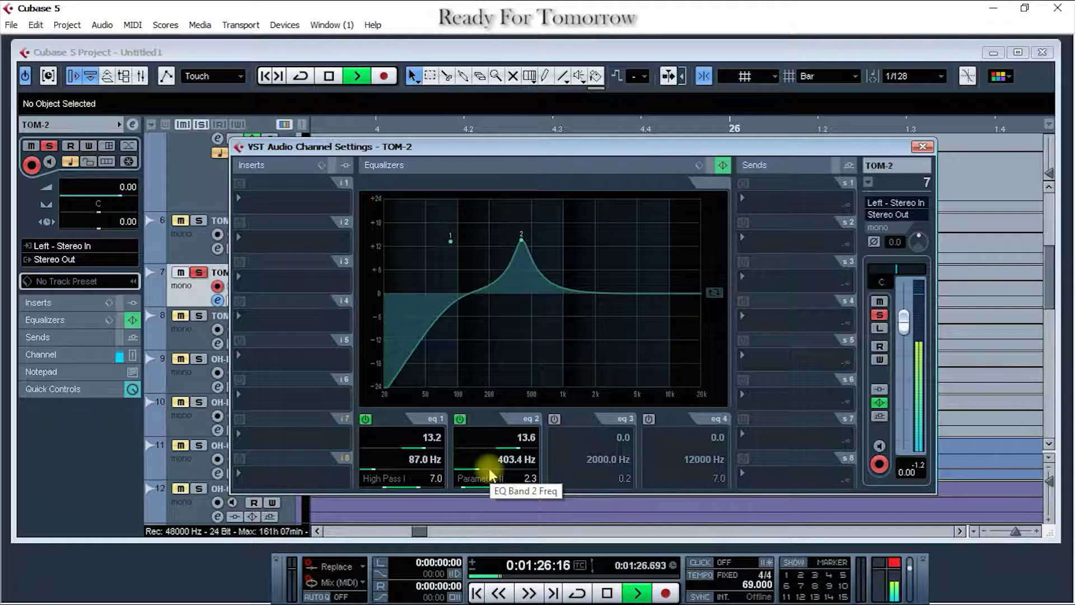
scroll(489, 469, "down", 10)
scroll(489, 468, "up", 8)
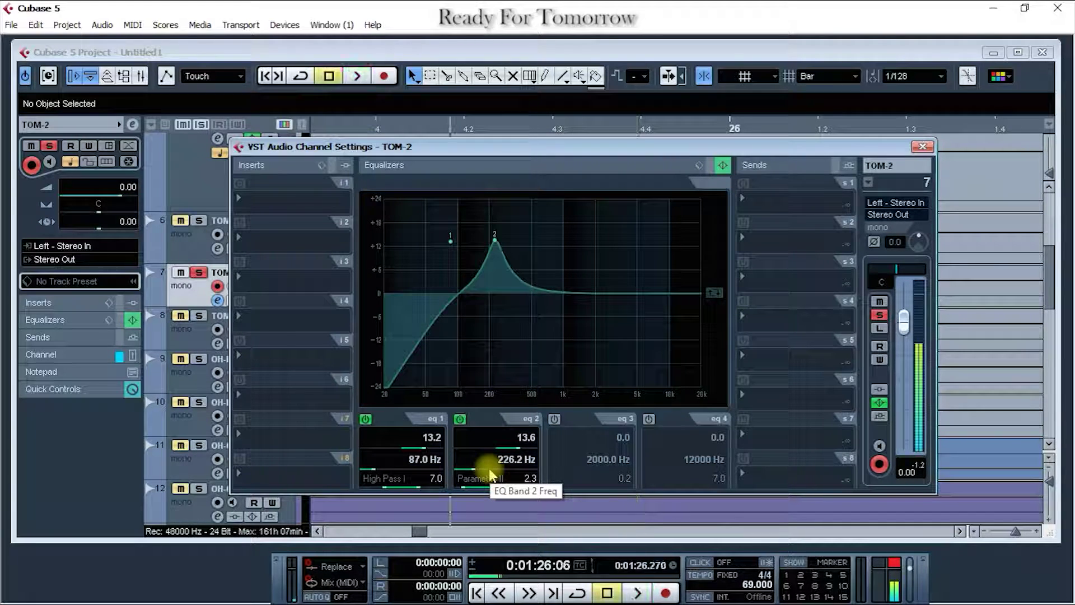
key("space")
key("space")
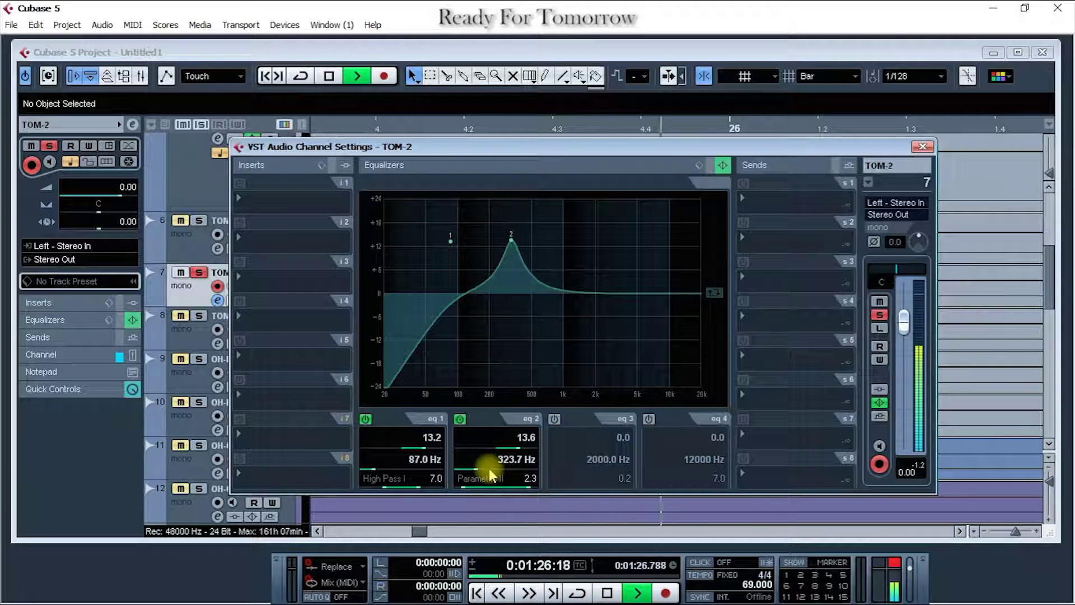
key("space")
Turn the band 2 boost on TOM-2 into a cut of -7.1 and audition the hit.
scroll(495, 443, "down", 15)
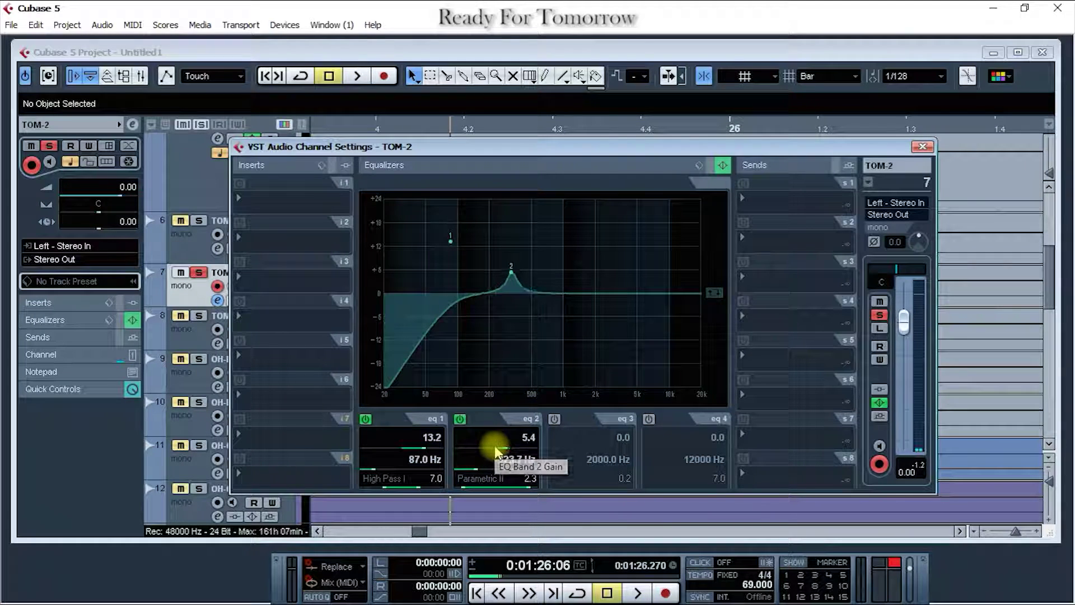
scroll(495, 445, "down", 4)
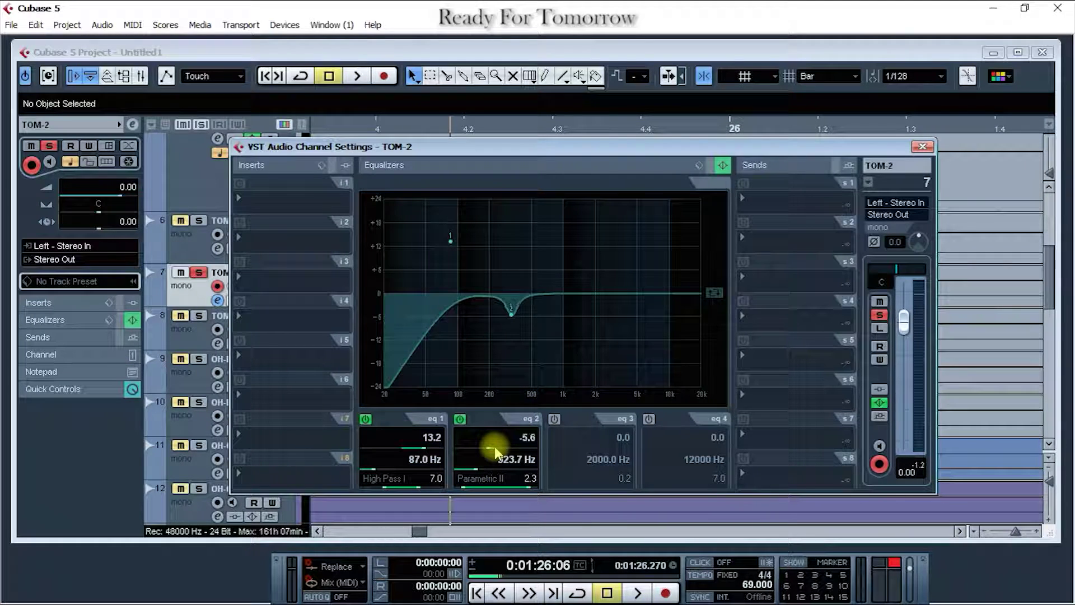
key("space")
scroll(495, 446, "down", 1)
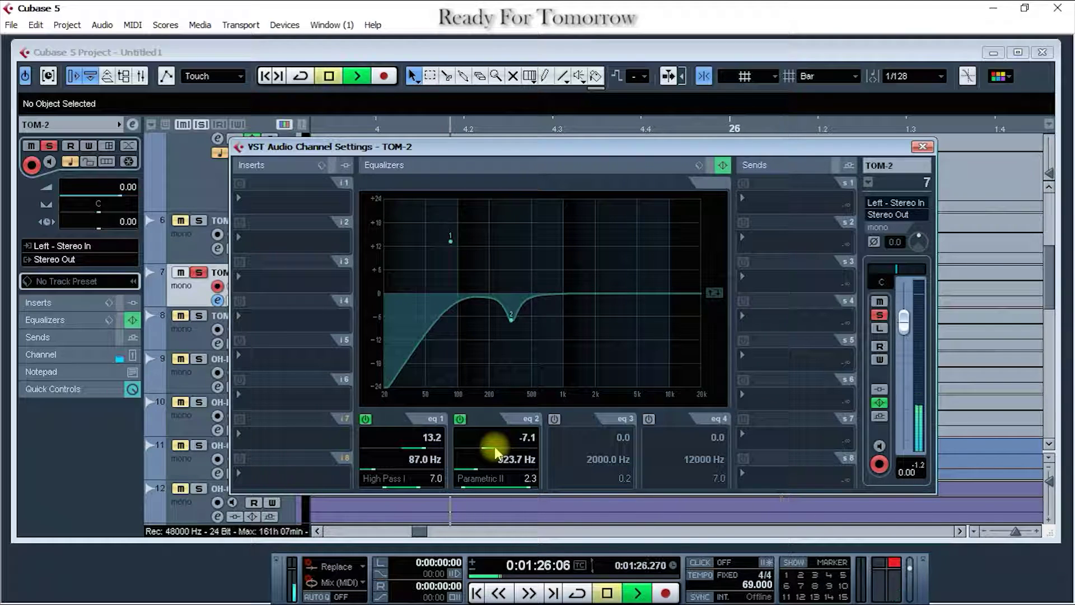
key("space")
Try an extreme band 2 cut of -24.0 on TOM-2, then set the gain to -8.0 and audition the hit.
left_click_drag(480, 448, 415, 456)
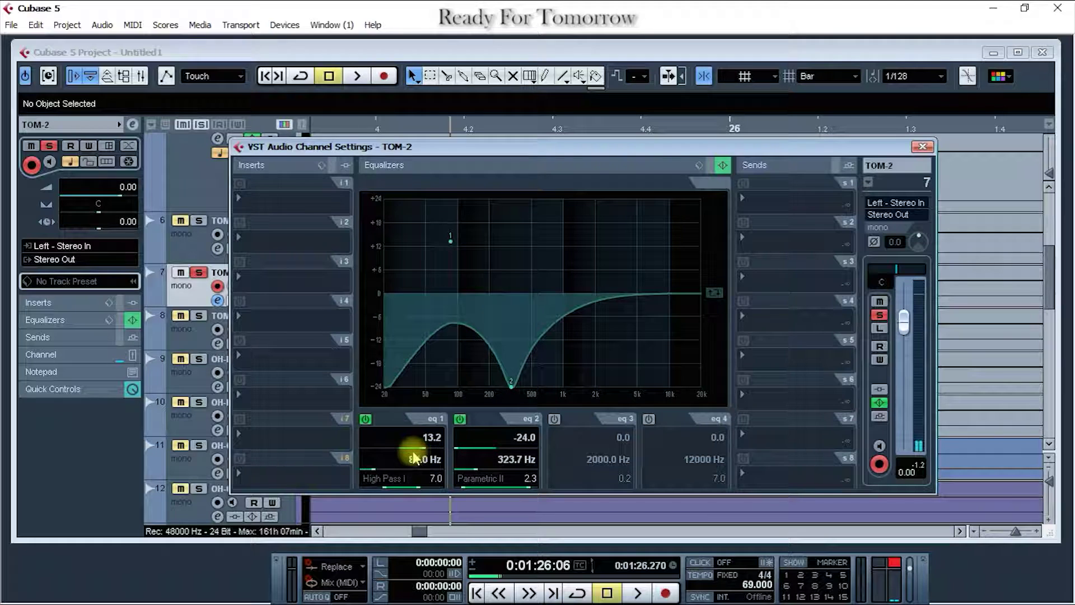
key("space")
key("space")
left_click(482, 447)
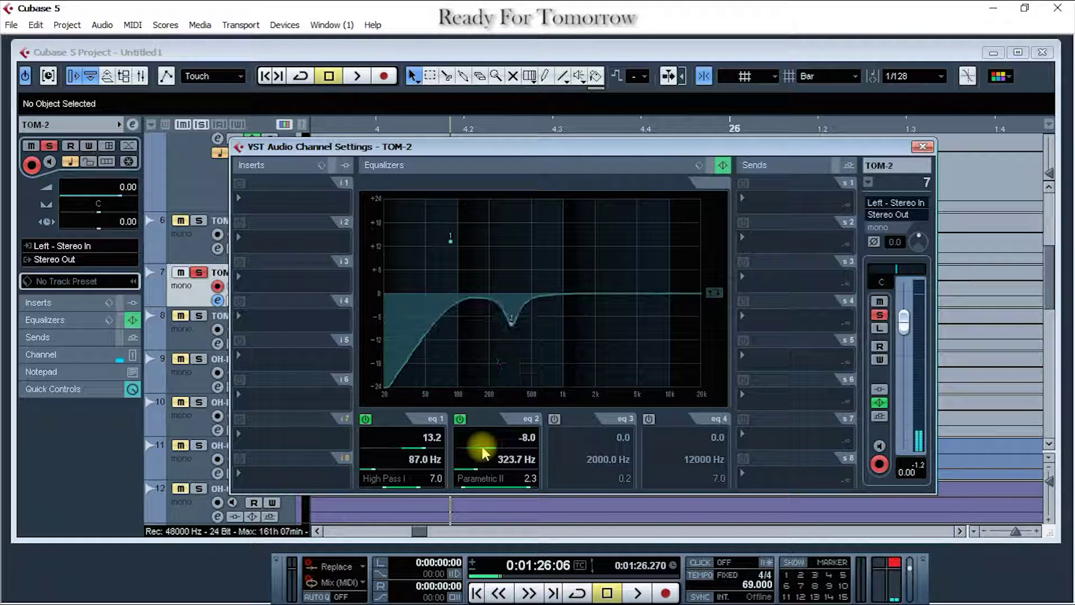
scroll(484, 448, "down", 1)
key("space")
scroll(482, 447, "down", 1)
key("space")
Enable EQ band 3 on TOM-2 with a 13.2 boost and narrow its Q to 2.0.
left_click(555, 419)
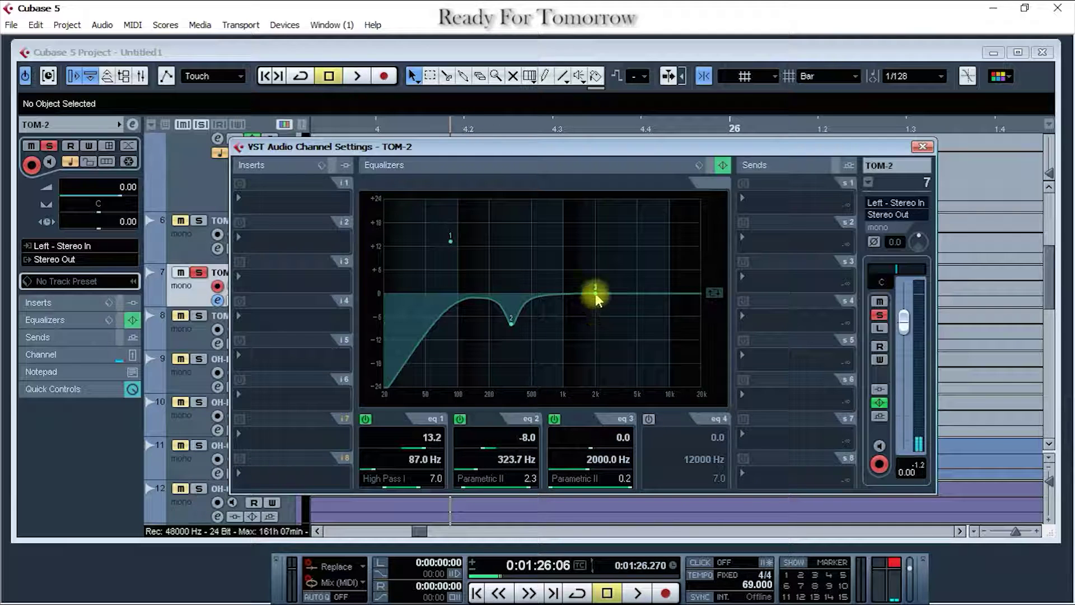
left_click_drag(595, 297, 606, 238)
scroll(599, 482, "up", 5)
left_click_drag(595, 274, 609, 241)
Sweep the boosted band 3 through 2084.7 Hz and up to 5745.1 Hz while playing the TOM-2 hit.
scroll(590, 474, "down", 4)
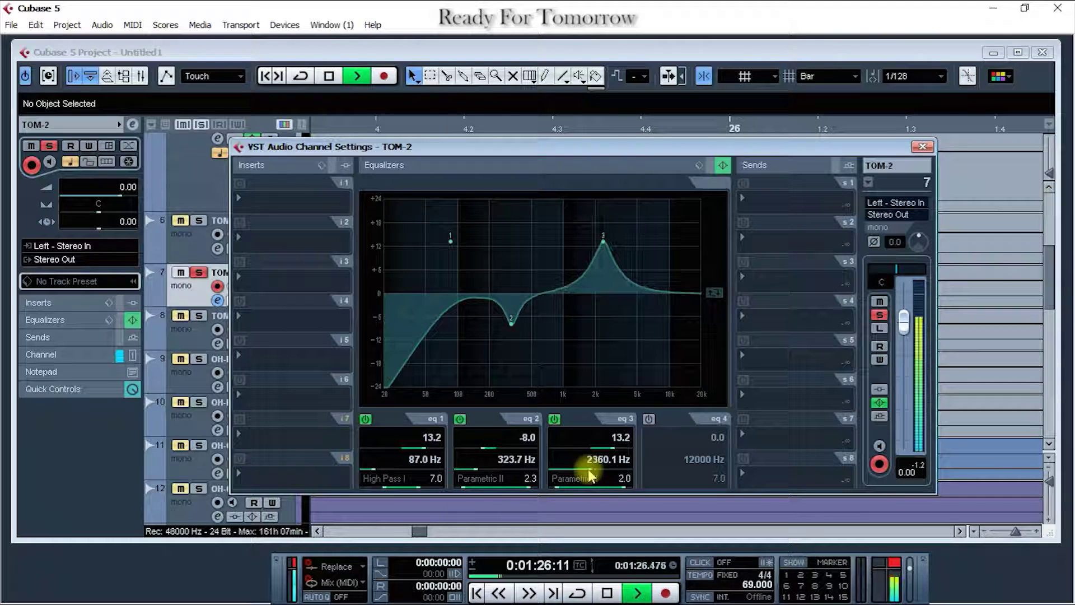
scroll(588, 468, "up", 10)
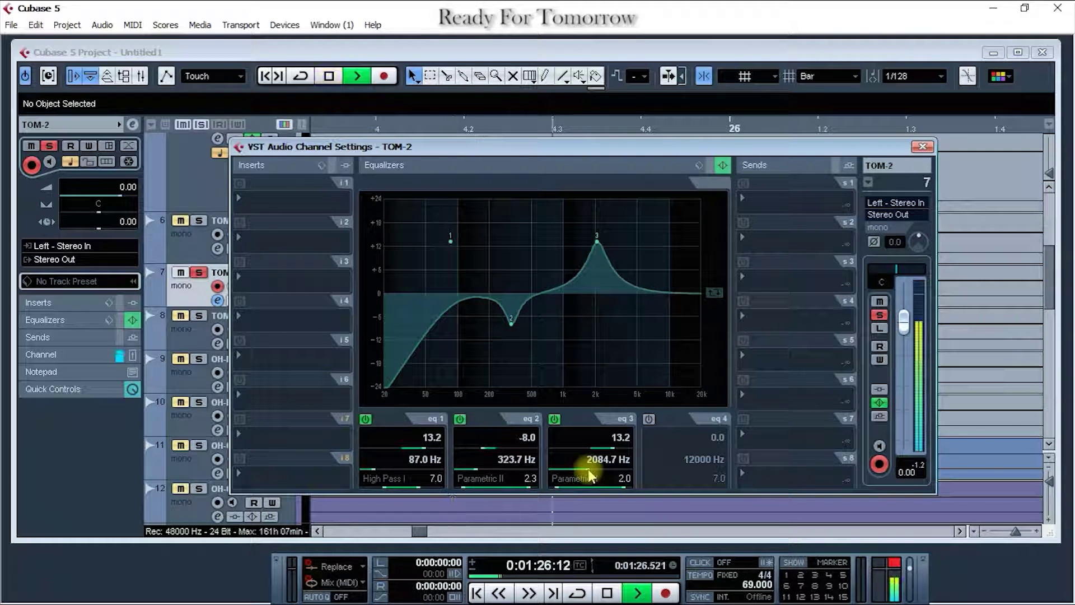
scroll(589, 473, "up", 4)
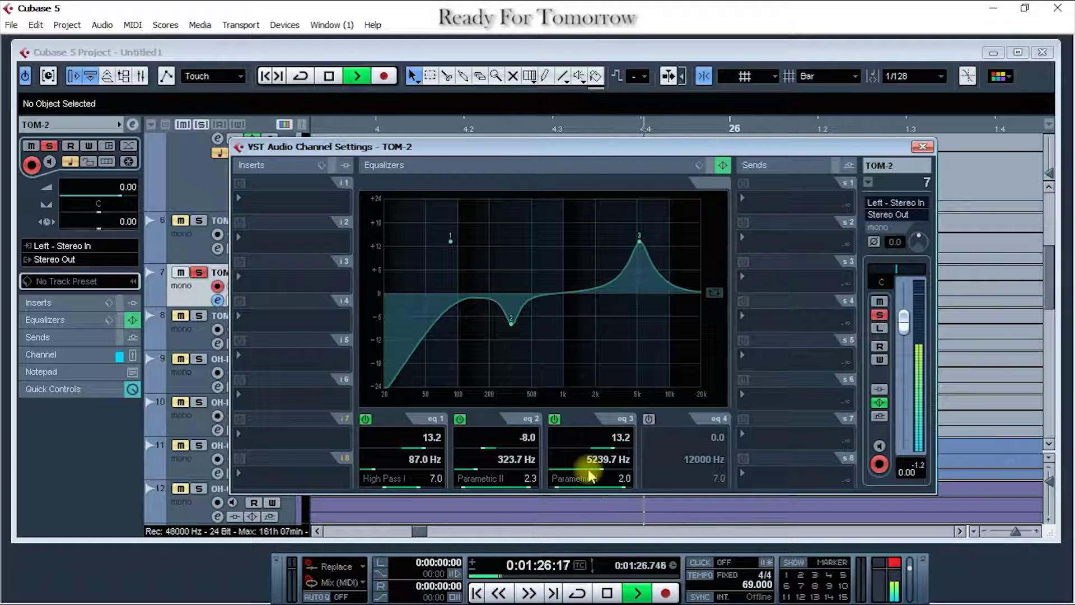
key("space")
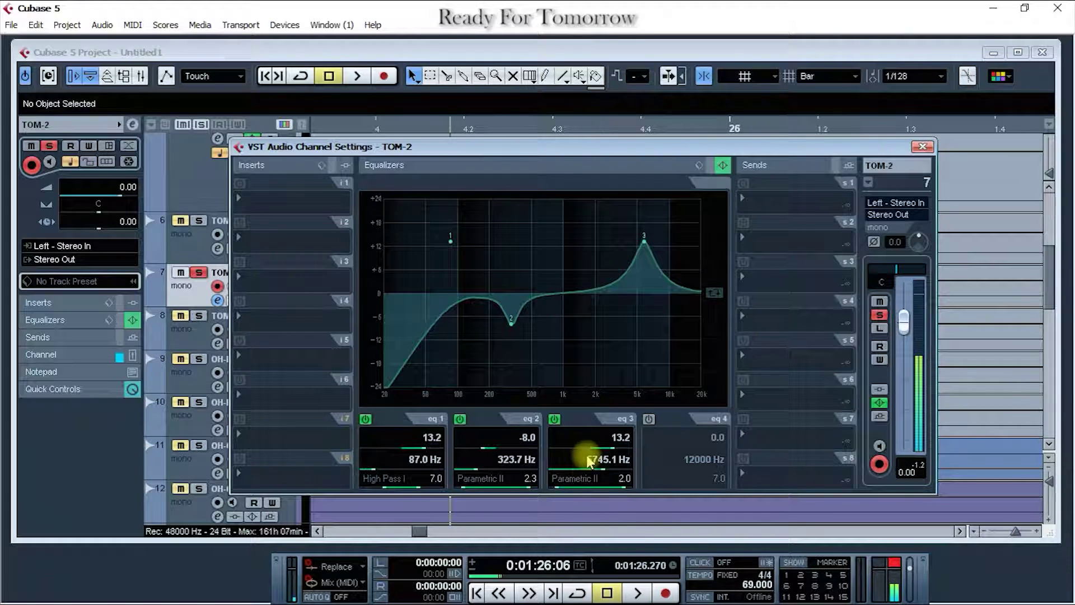
Widen band 3 on TOM-2 to a Q of 1.7 and cut its gain to -6.0 while auditioning the hit.
scroll(599, 482, "down", 3)
key("space")
key("space")
scroll(589, 454, "down", 6)
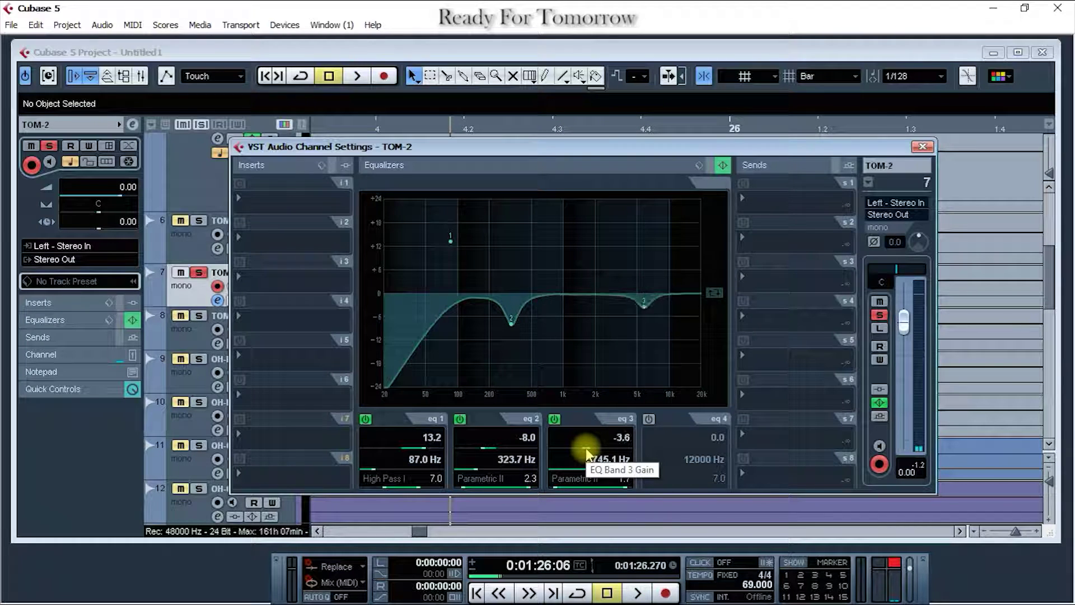
key("space")
Enable EQ band 4 on TOM-2 as a High Shelf II boost of 2.0 at 10443 Hz and audition it.
left_click(649, 419)
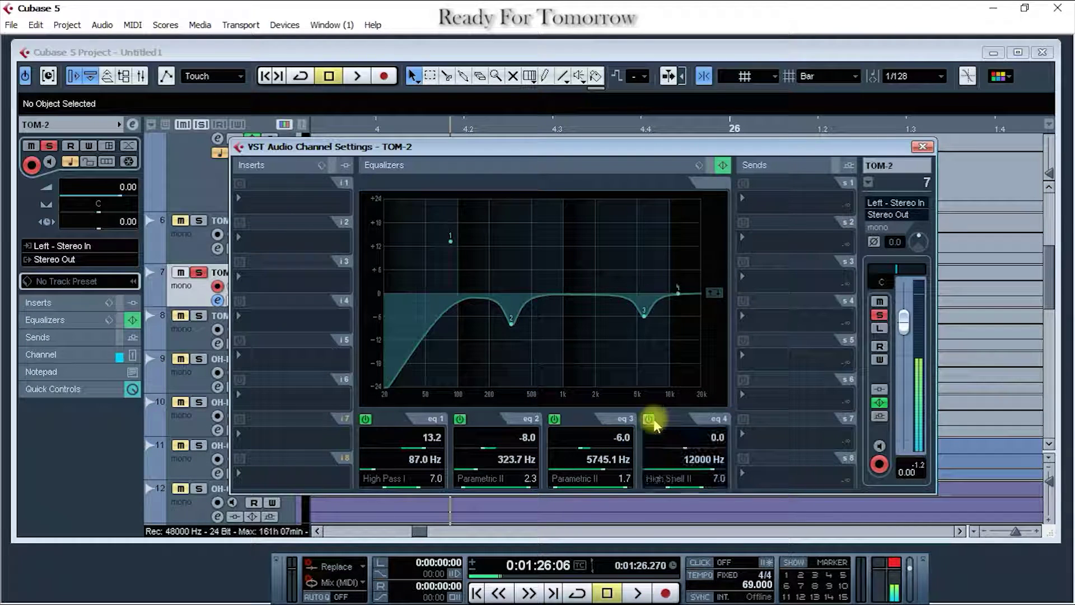
mouse_move(675, 297)
left_mouse_down()
mouse_move(660, 280)
mouse_move(667, 298)
mouse_move(672, 290)
left_mouse_up()
key("space")
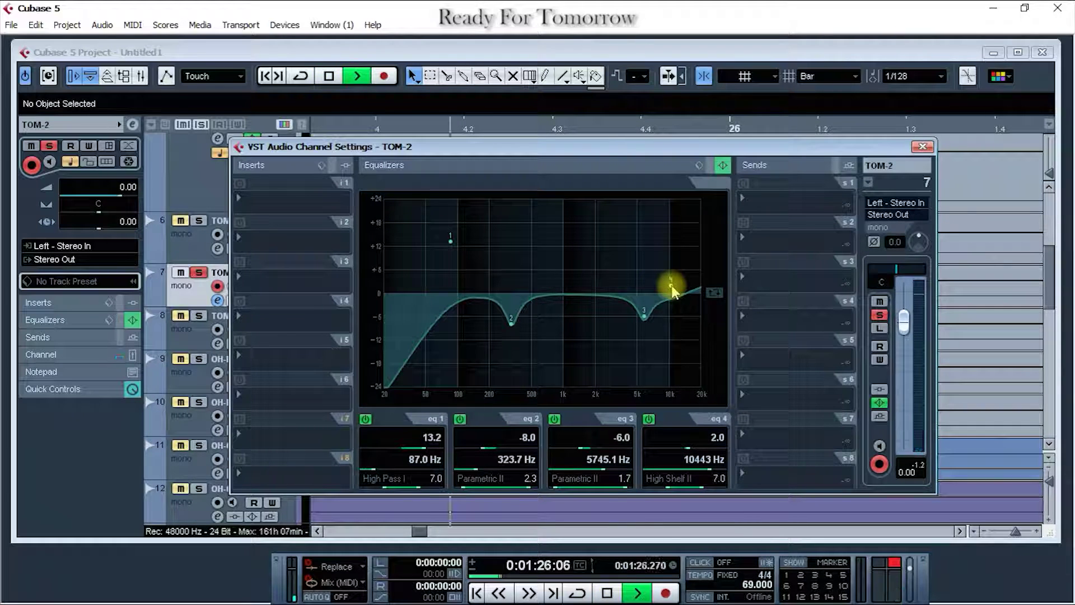
key("space")
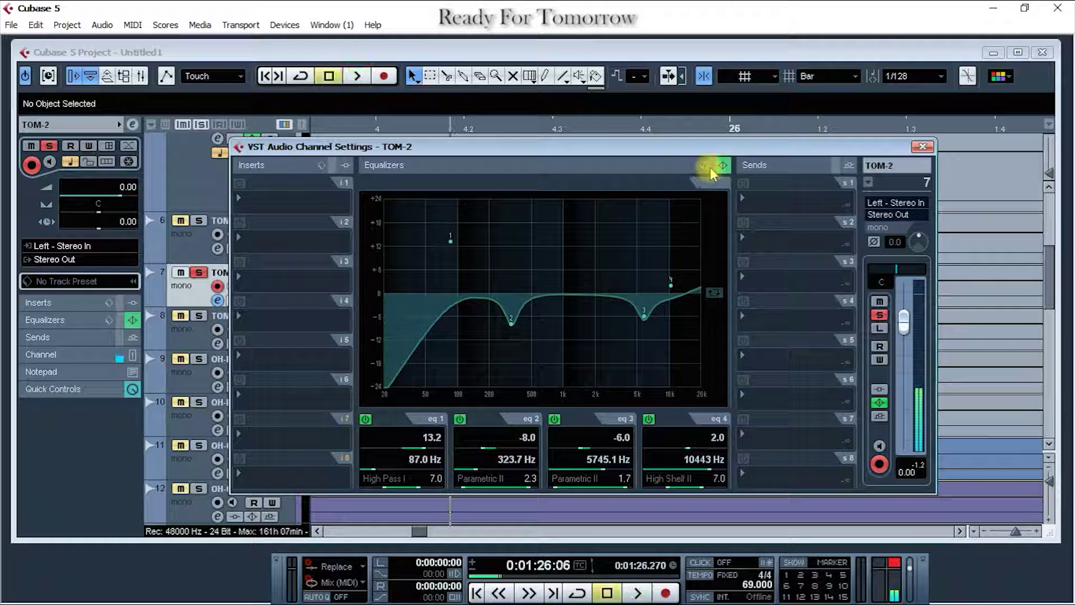
Compare the TOM-2 hit with its equalizer bypassed and active by replaying it in both states.
left_click(710, 166)
key("space")
key("space")
key("space")
key("space")
left_click(709, 167)
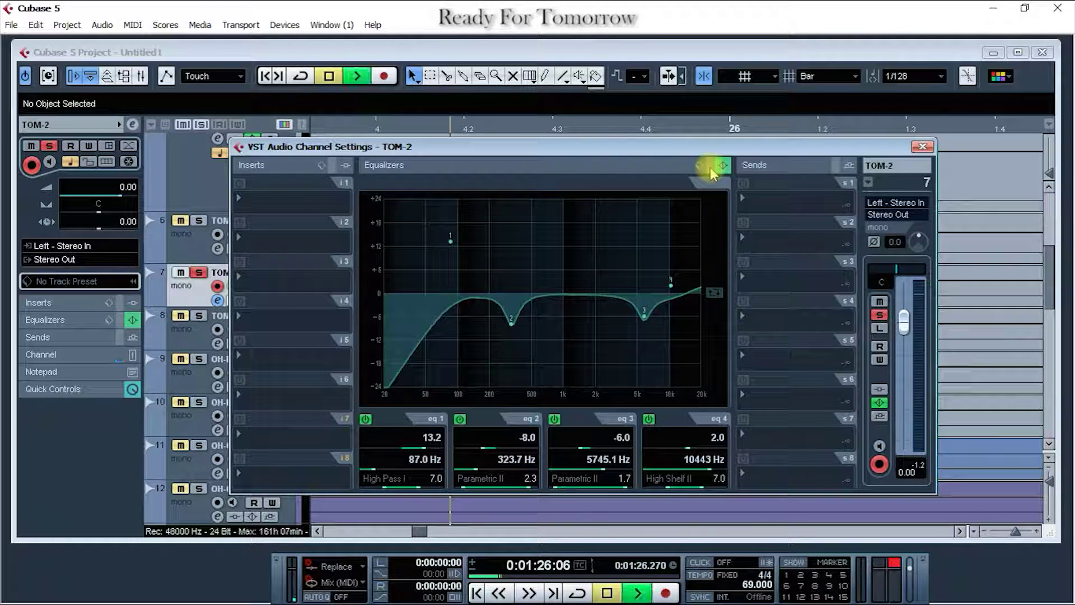
key("space")
key("space")
key("space")
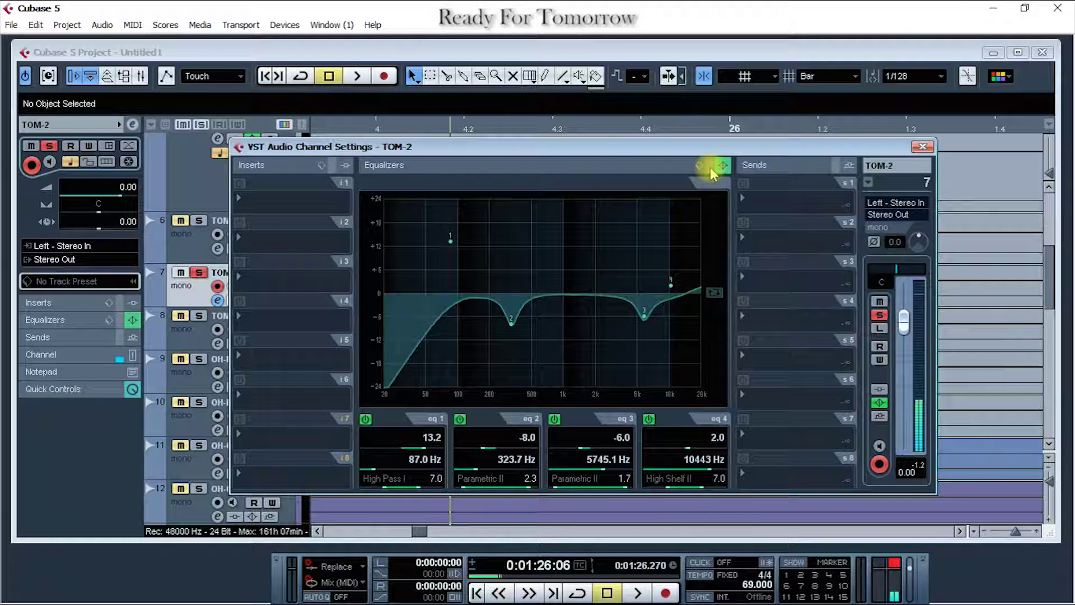
key("space")
left_click(710, 167)
key("space")
key("space")
key("space")
left_click(710, 166)
key("space")
key("space")
Close the TOM-2 channel settings and switch the solo from TOM-2 to TOM-3.
left_click(922, 147)
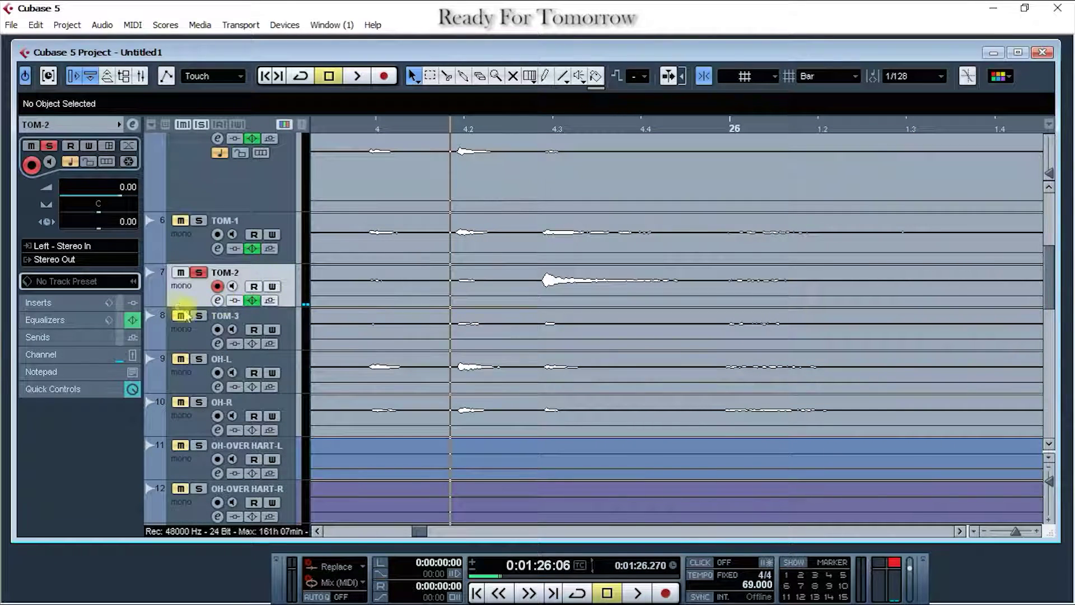
left_click(200, 259)
left_click(198, 272)
left_click(198, 316)
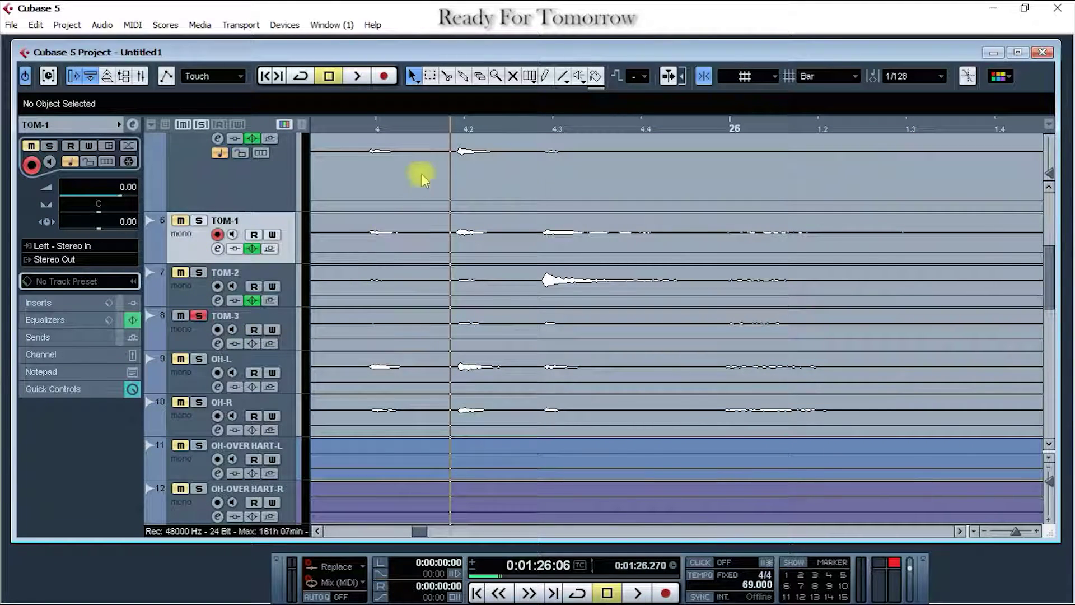
Place the playhead at 0:01:12:06, just ahead of the TOM-3 hit before bar 22, and play the hit.
left_click_drag(468, 120, 485, 24)
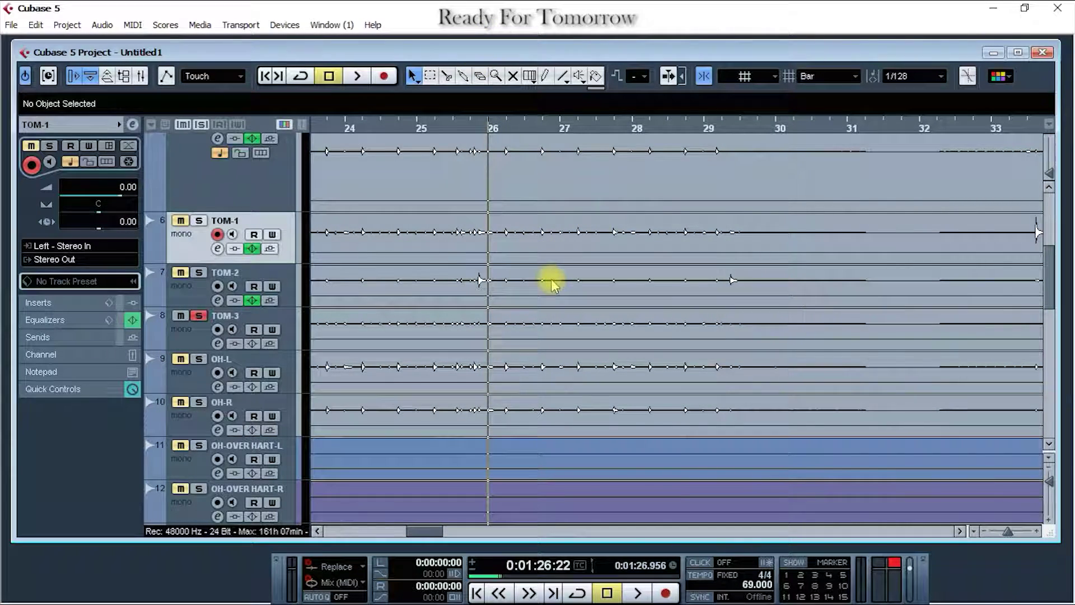
key("g")
key("g")
key("g")
key("g")
key("g")
key("g")
key("g")
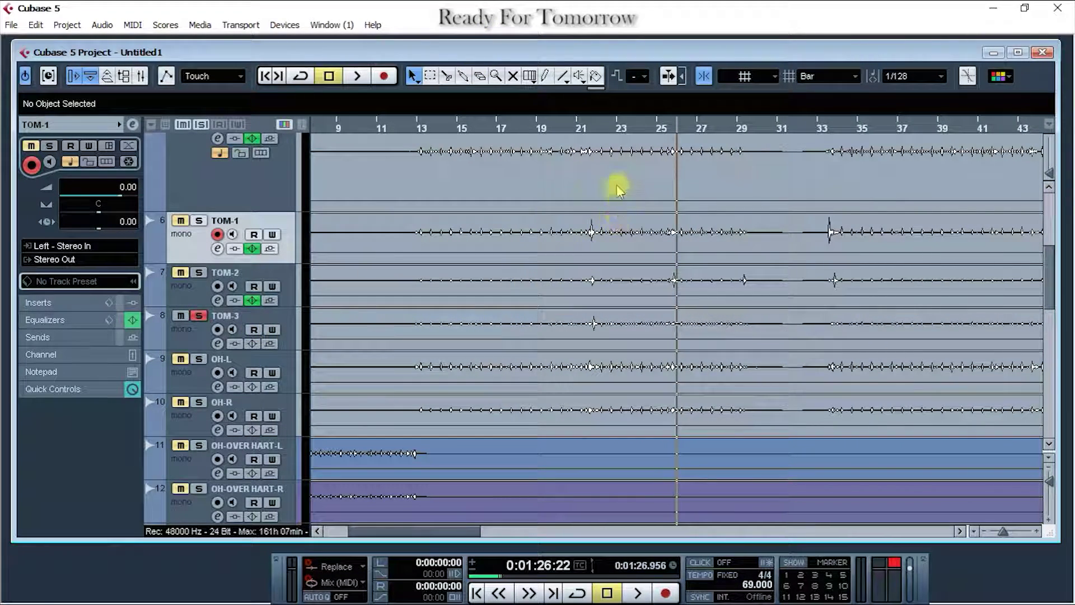
left_click_drag(583, 132, 556, 221)
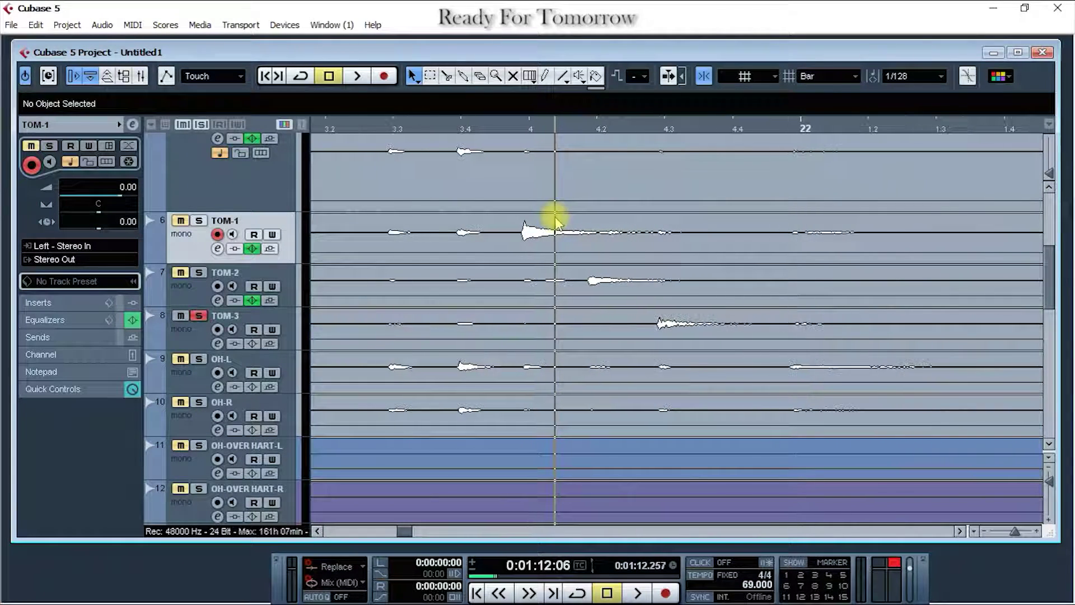
key("space")
Open the channel settings of TOM-3 and audition its unprocessed hit.
key("space")
key("space")
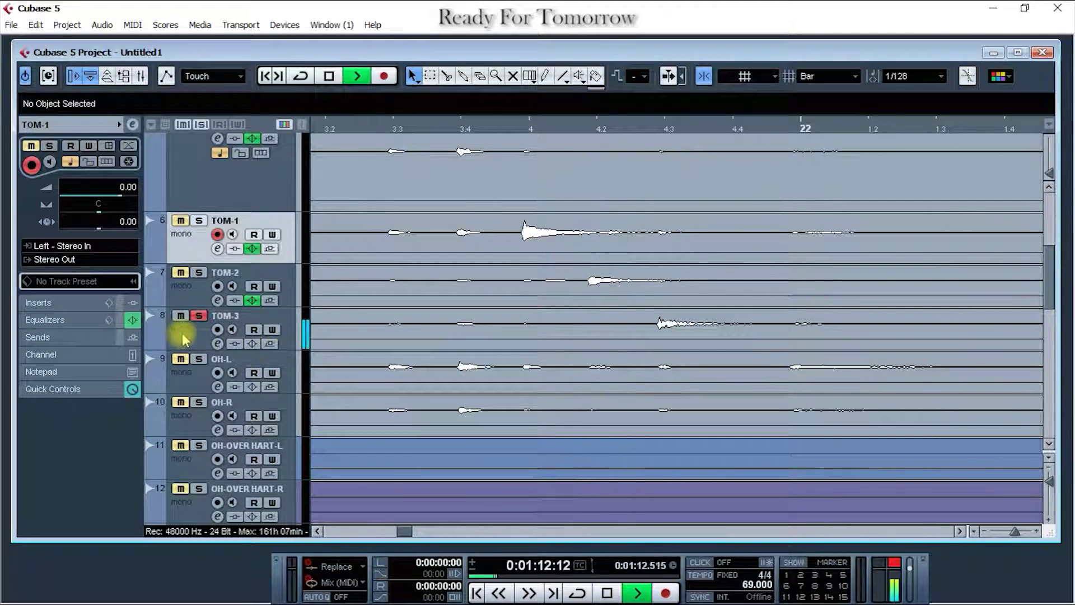
left_click(190, 341)
left_click(217, 343)
key("space")
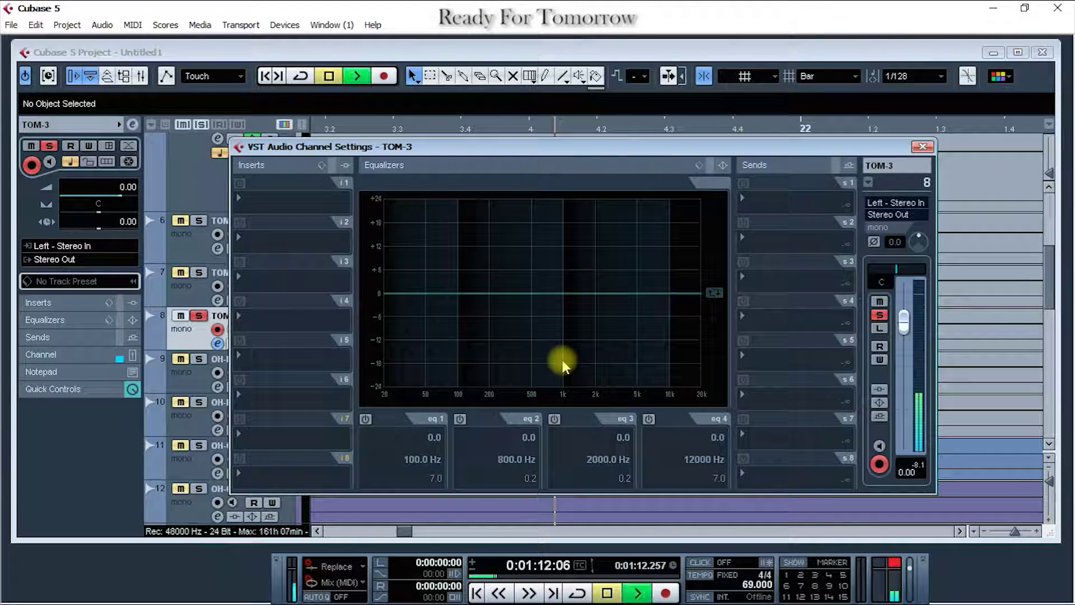
key("space")
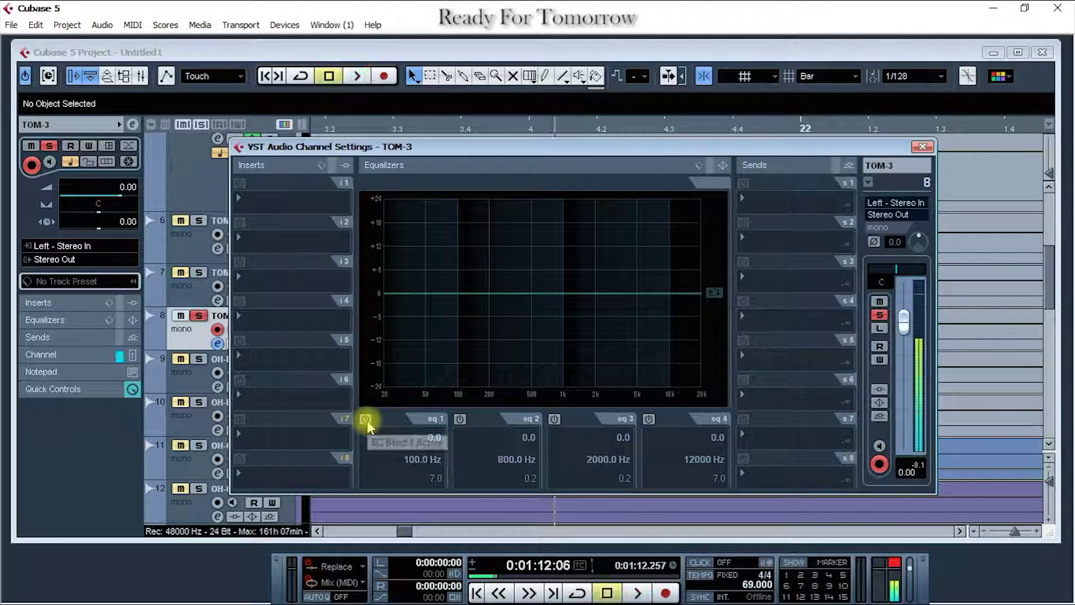
Enable EQ band 1 on TOM-3 as High Pass I at 91.0 Hz with a gain of 0.2.
left_click(366, 419)
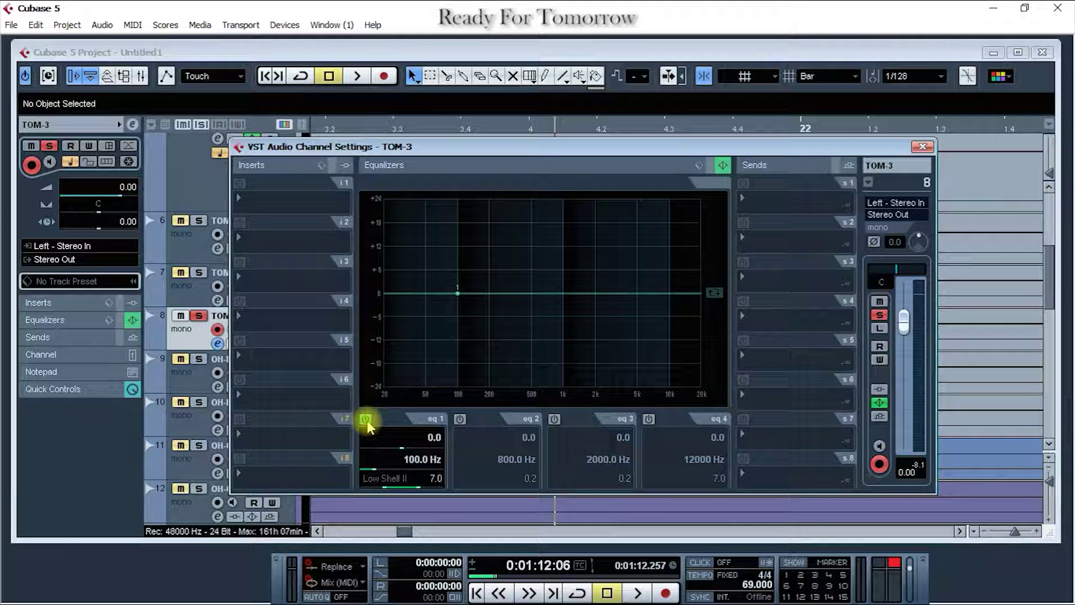
left_click(393, 478)
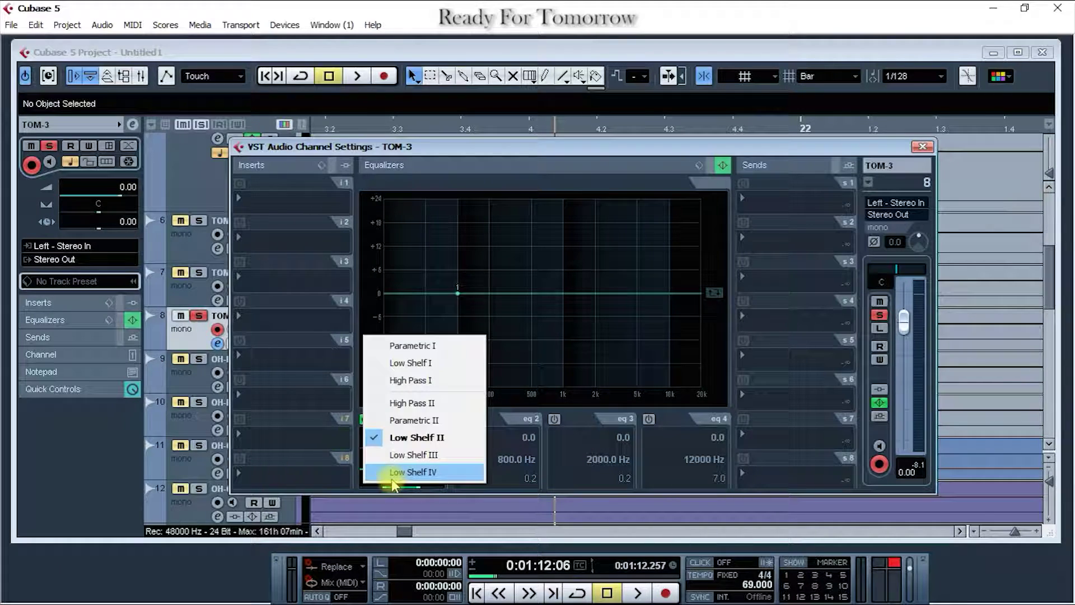
left_click(426, 381)
left_click_drag(459, 295, 453, 292)
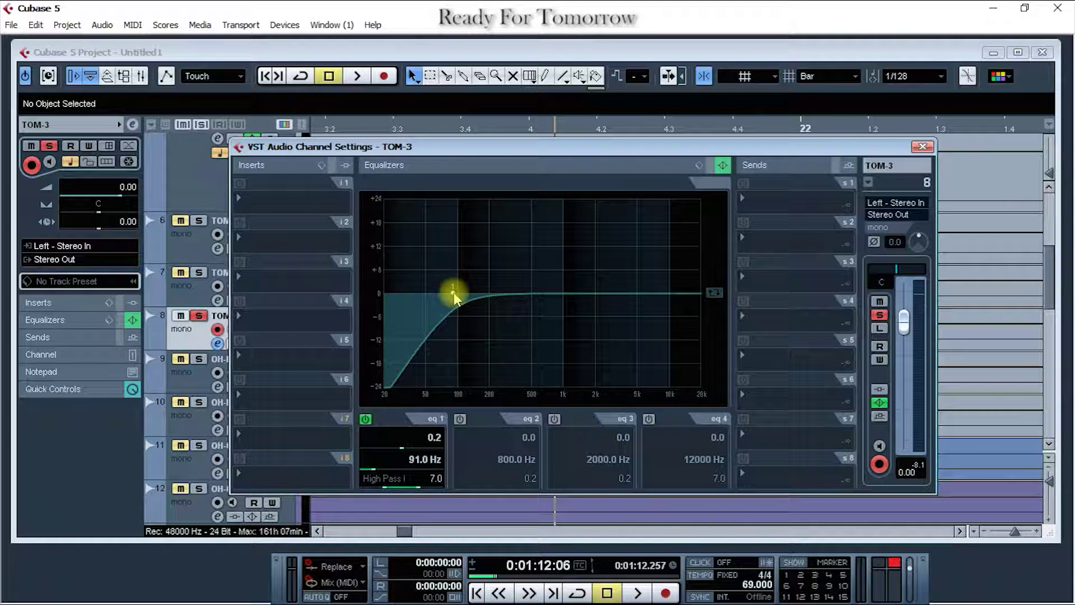
Change the filter type of EQ band 1 on TOM-3 to High Pass II.
left_click(395, 477)
left_click(399, 473)
left_click(399, 475)
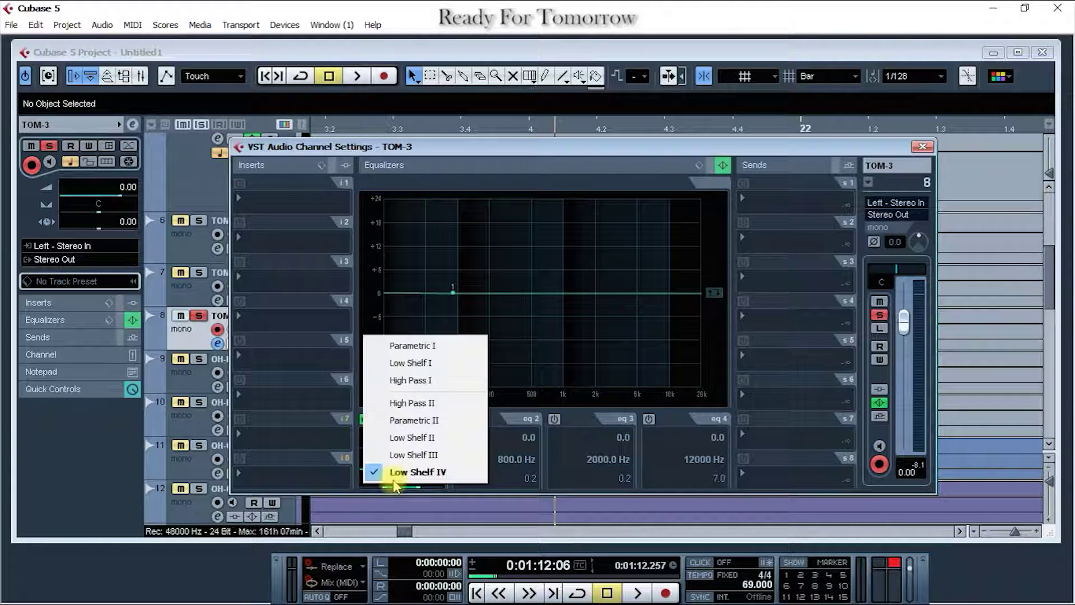
left_click(439, 404)
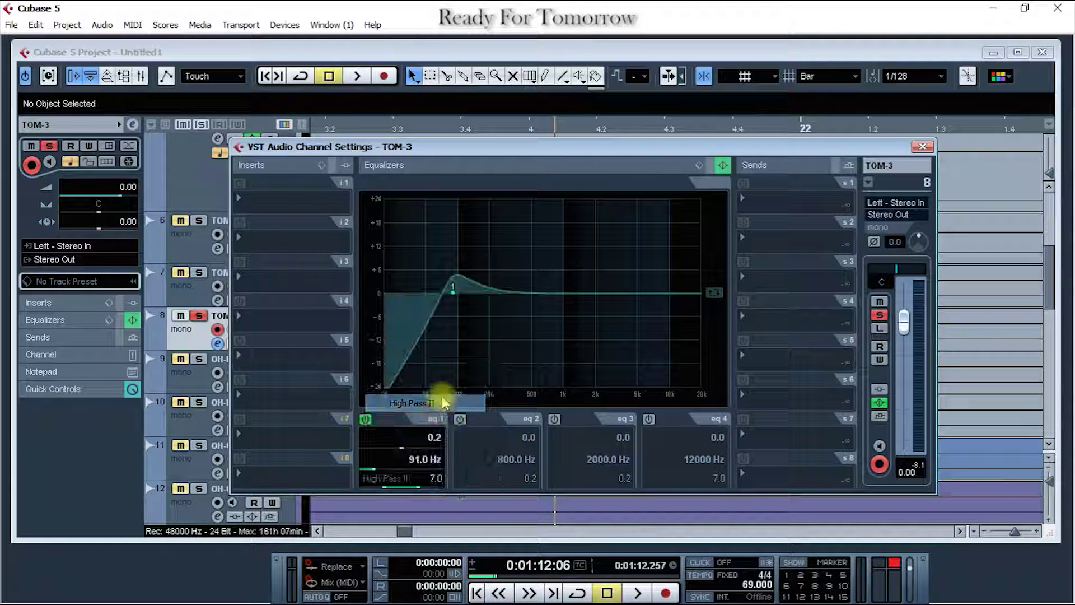
Audition the TOM-3 hit while shifting the high-pass frequency up to 162.7 Hz and back down to 91.0 Hz.
key("space")
key("space")
key("space")
scroll(385, 459, "up", 6)
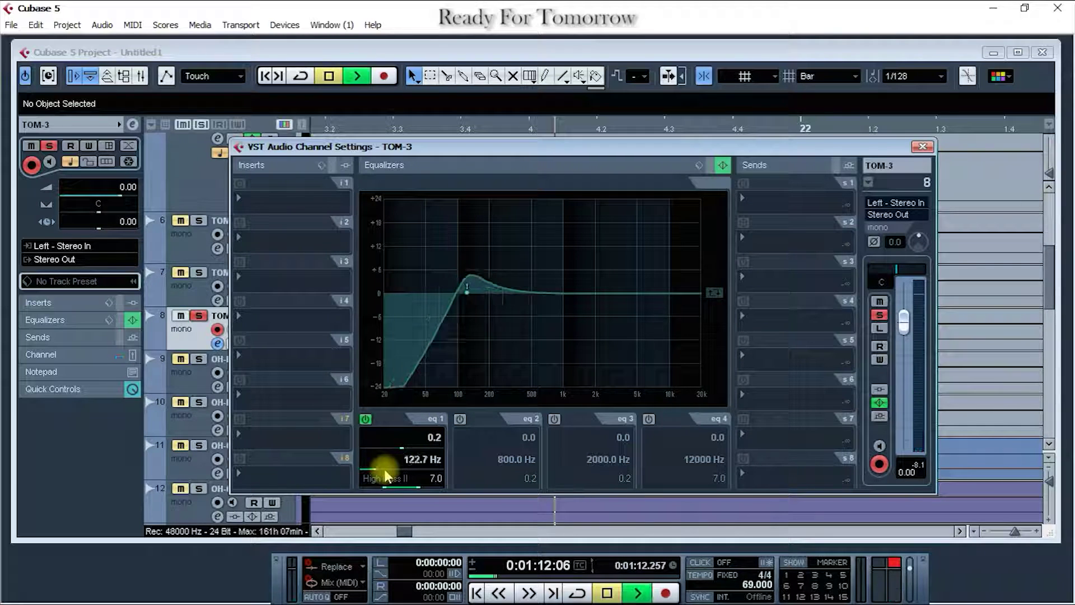
key("space")
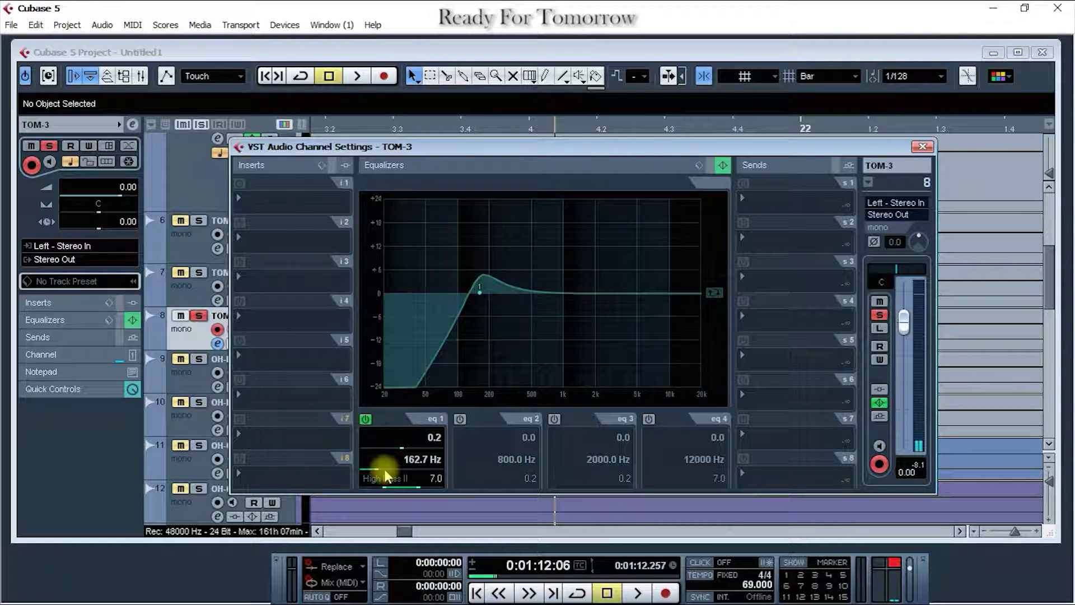
key("space")
key("space")
scroll(385, 474, "down", 6)
scroll(385, 470, "up", 2)
key("space")
key("space")
scroll(384, 470, "down", 2)
key("space")
key("space")
key("space")
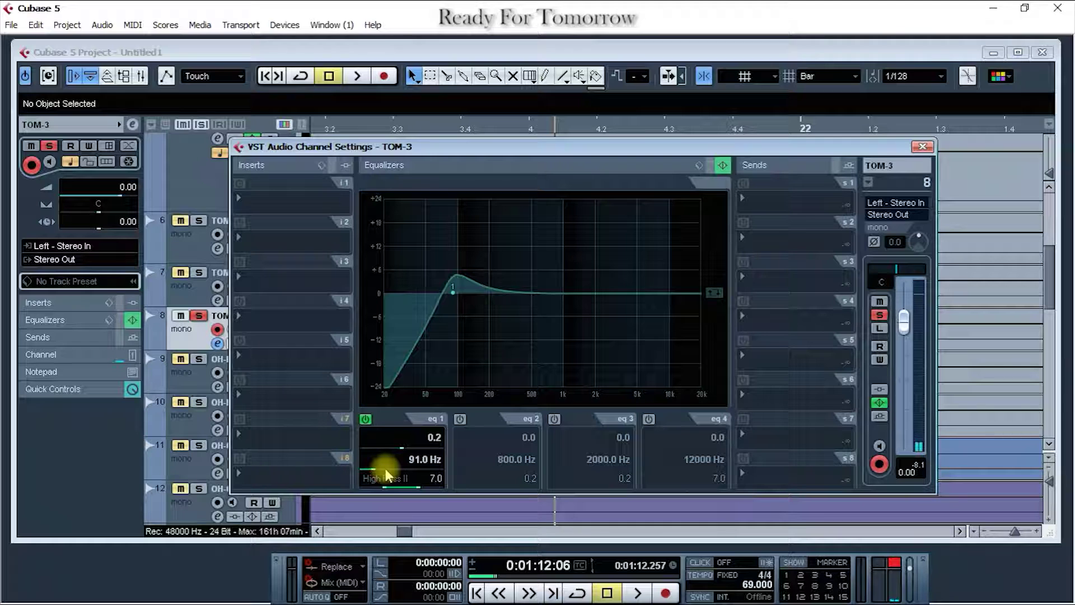
Enable EQ band 2 on TOM-3 as a narrow boost of 15.6 at 953.0 Hz with a Q of 2.0.
left_click(459, 419)
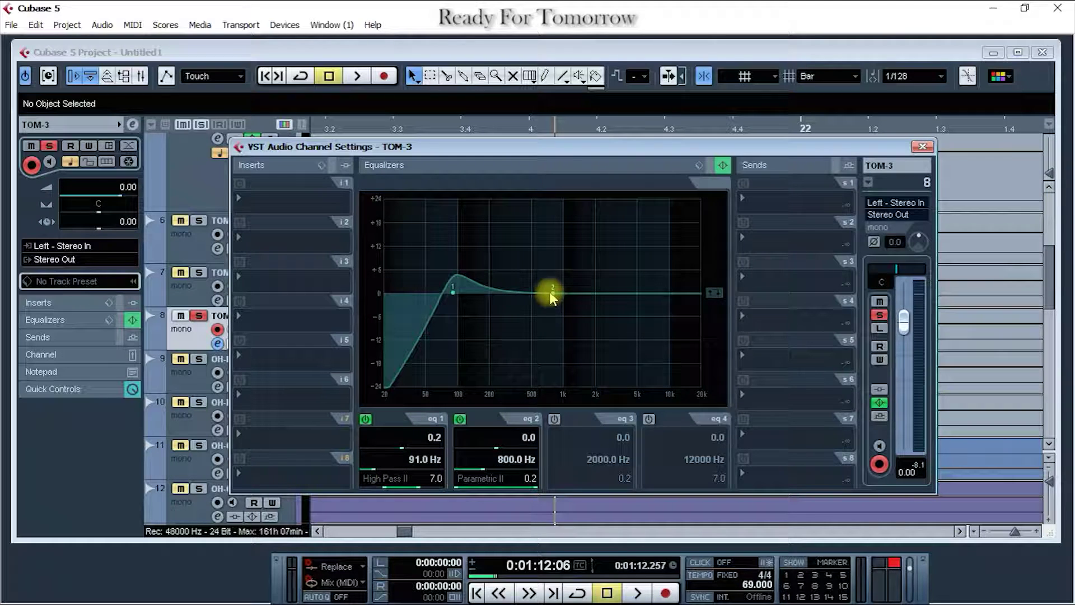
left_click_drag(551, 292, 560, 232)
scroll(518, 481, "up", 10)
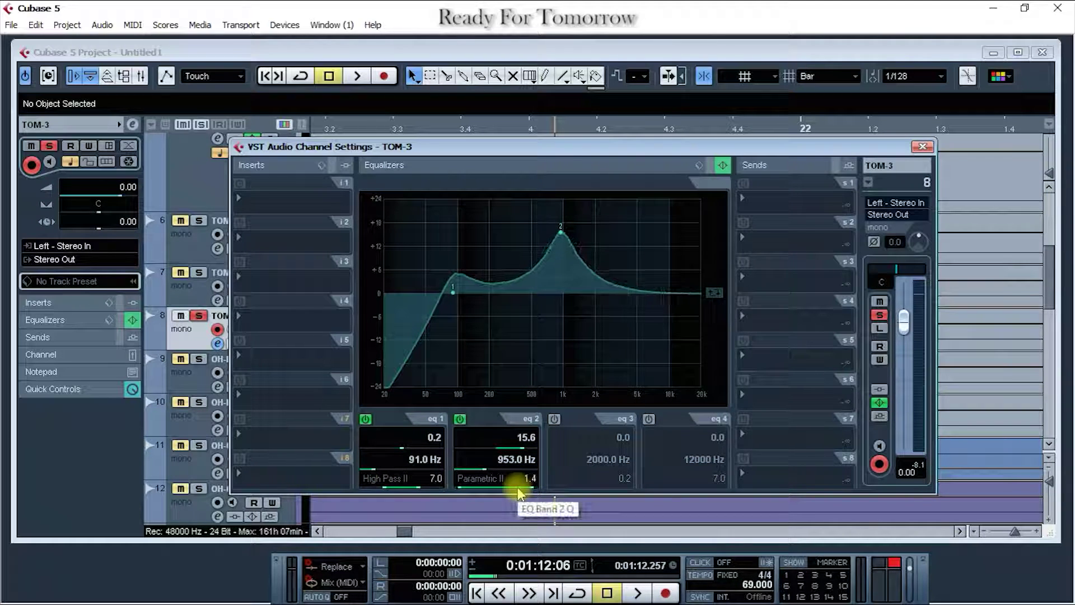
Audition the TOM-3 hit while sweeping the EQ band 2 boost down to 233.1 Hz.
key("space")
scroll(488, 468, "down", 10)
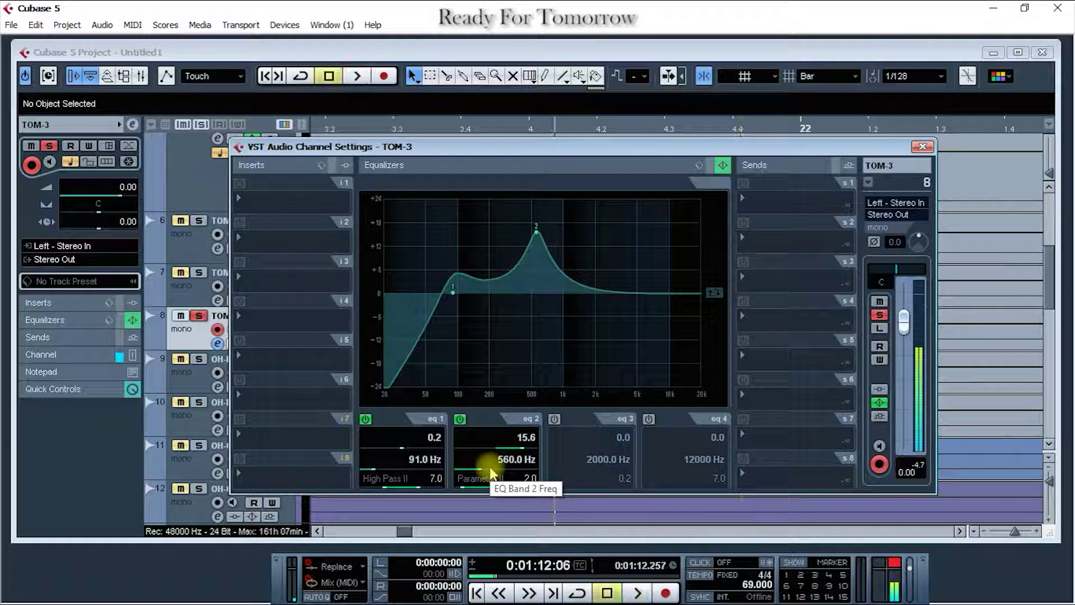
scroll(493, 473, "down", 5)
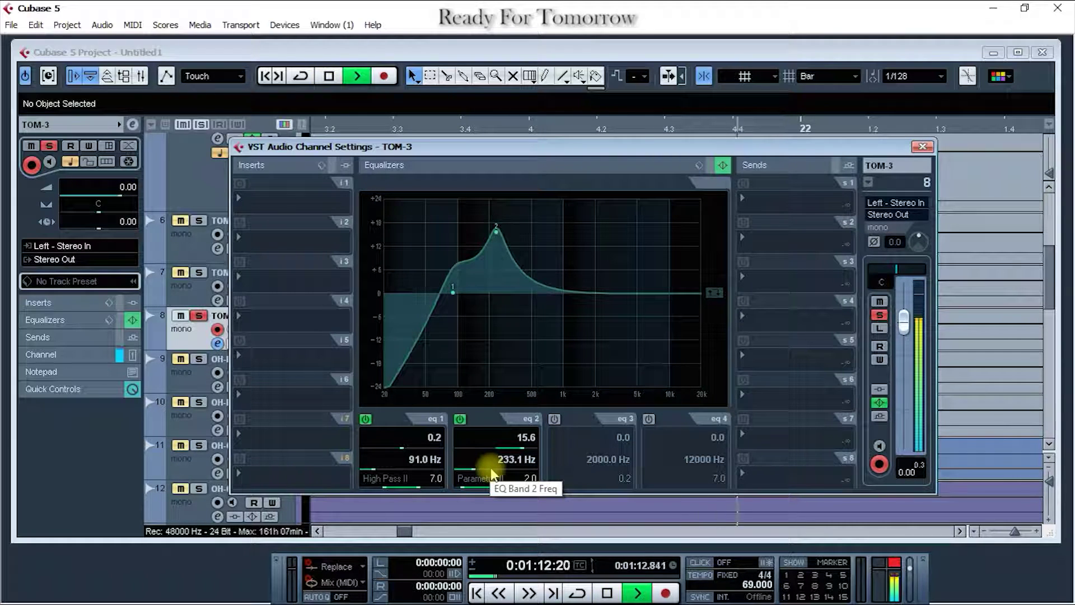
key("space")
key("space")
key("space")
Turn EQ band 2 at 233.1 Hz into a cut with a gain of -6.5 and audition the hit.
scroll(504, 449, "down", 3)
scroll(504, 452, "down", 9)
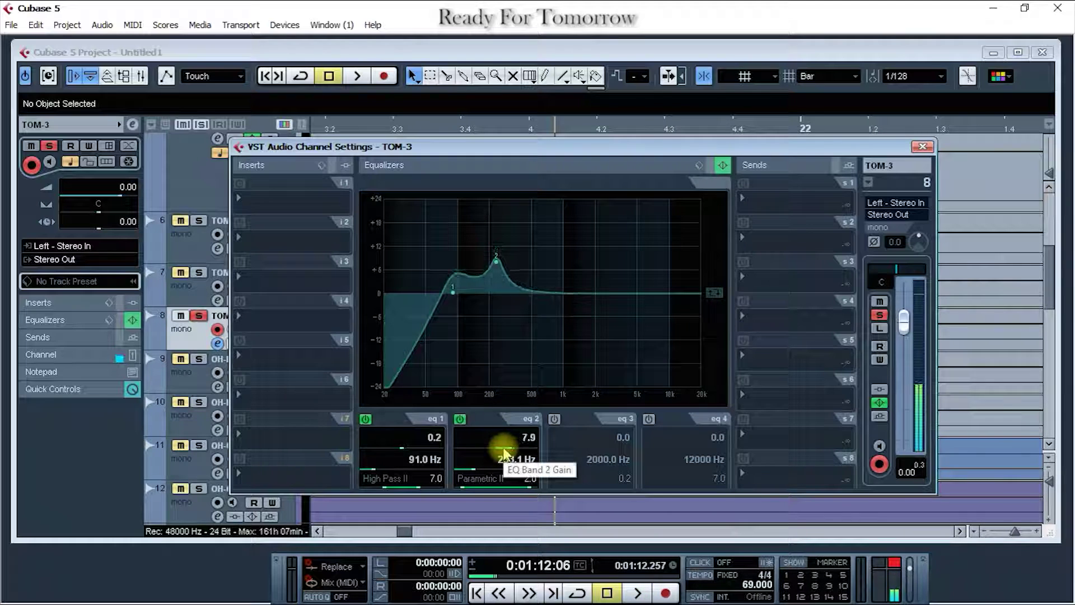
scroll(503, 448, "down", 4)
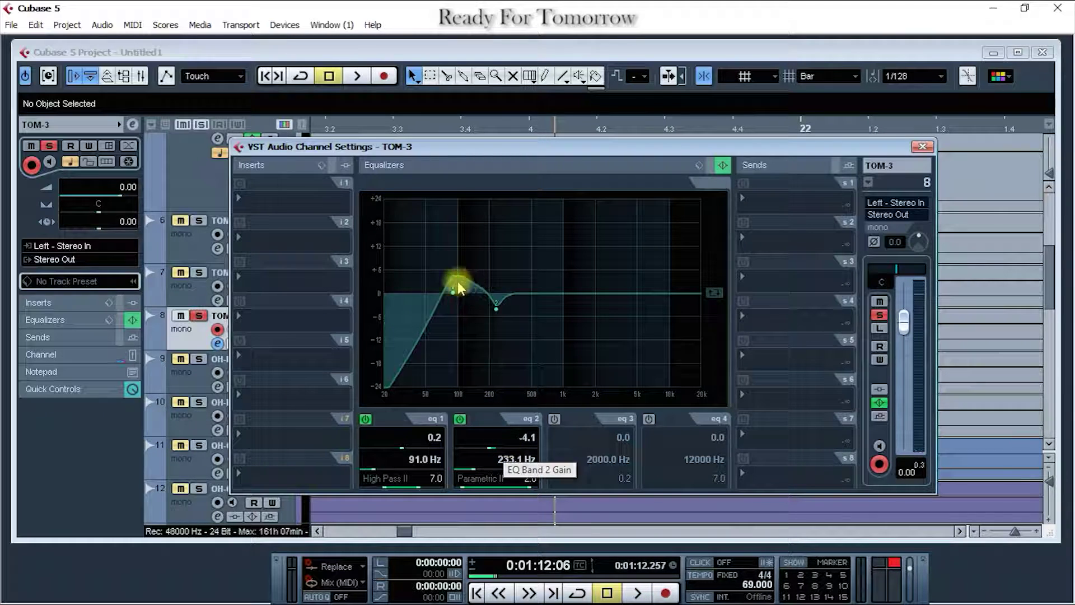
scroll(495, 446, "down", 1)
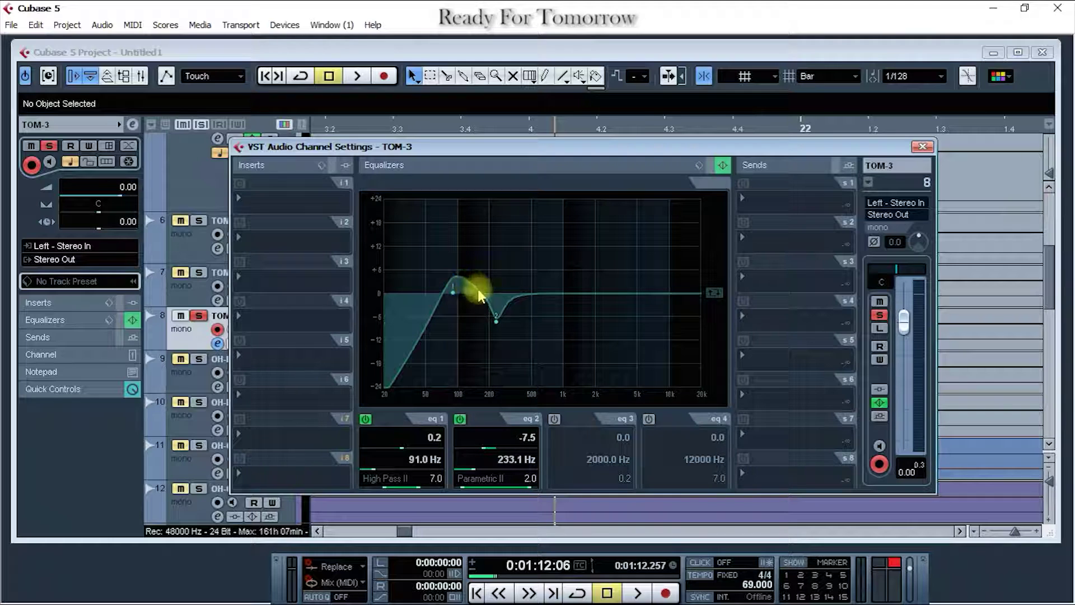
key("space")
key("space")
key("space")
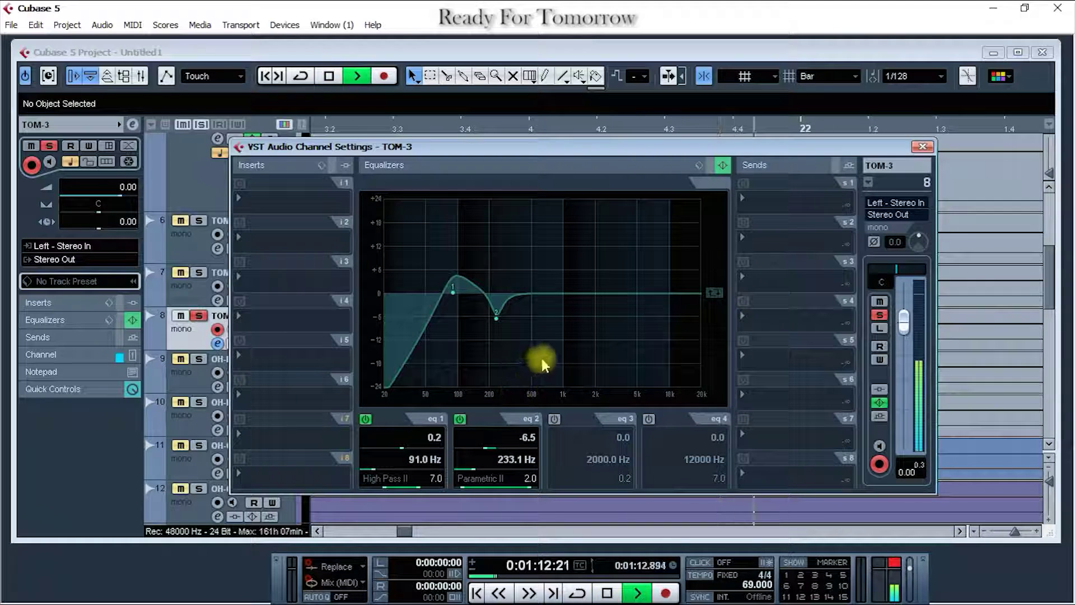
key("space")
Enable EQ band 3 on TOM-3 as a boost of 14.2 at 2093.0 Hz with a Q of 1.3.
left_click(554, 419)
left_click_drag(594, 291, 597, 235)
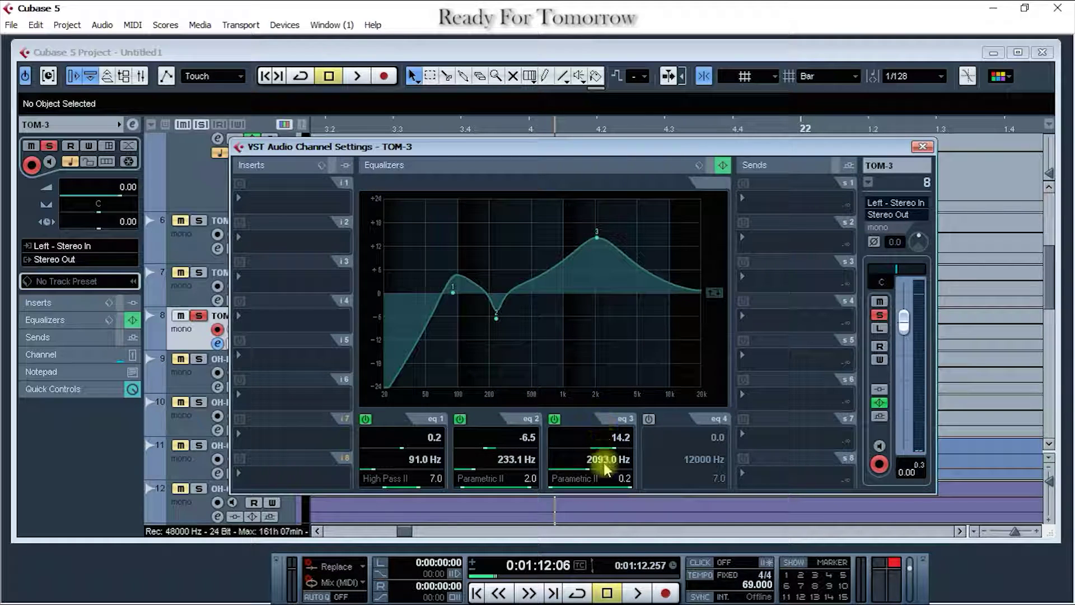
left_click_drag(602, 486, 649, 502)
Audition the hit while sweeping EQ band 3 down to 674.1 Hz, up to 2868.7 Hz and back to 2093.0 Hz.
key("space")
scroll(586, 468, "down", 15)
key("space")
scroll(587, 472, "down", 4)
key("space")
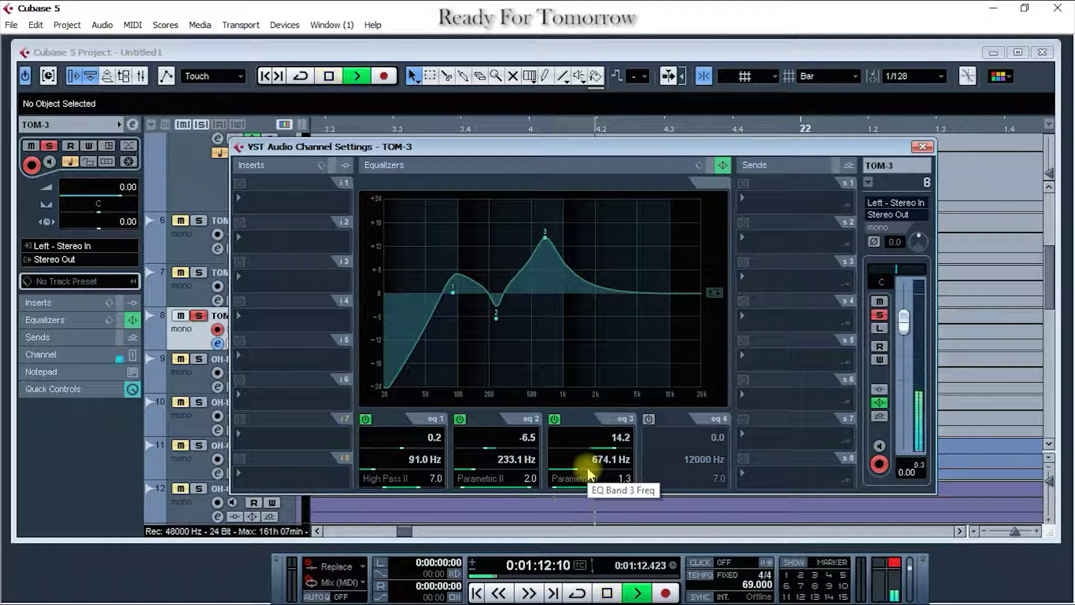
key("space")
scroll(589, 473, "up", 20)
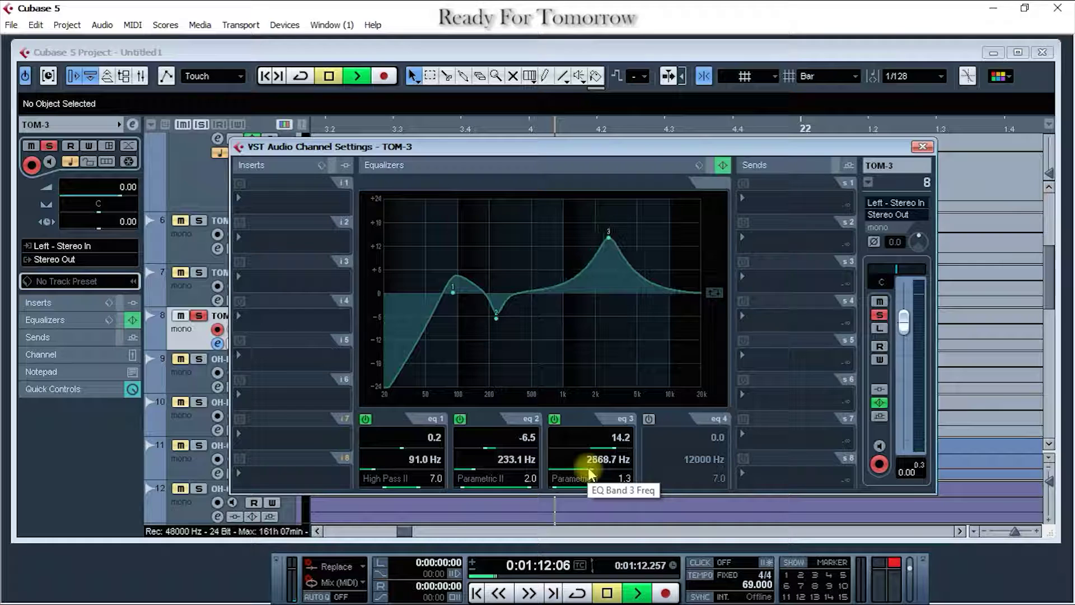
scroll(588, 469, "down", 4)
key("space")
Keep auditioning the TOM-3 hit while sweeping EQ band 3 down and up, ending at 6299.4 Hz.
key("space")
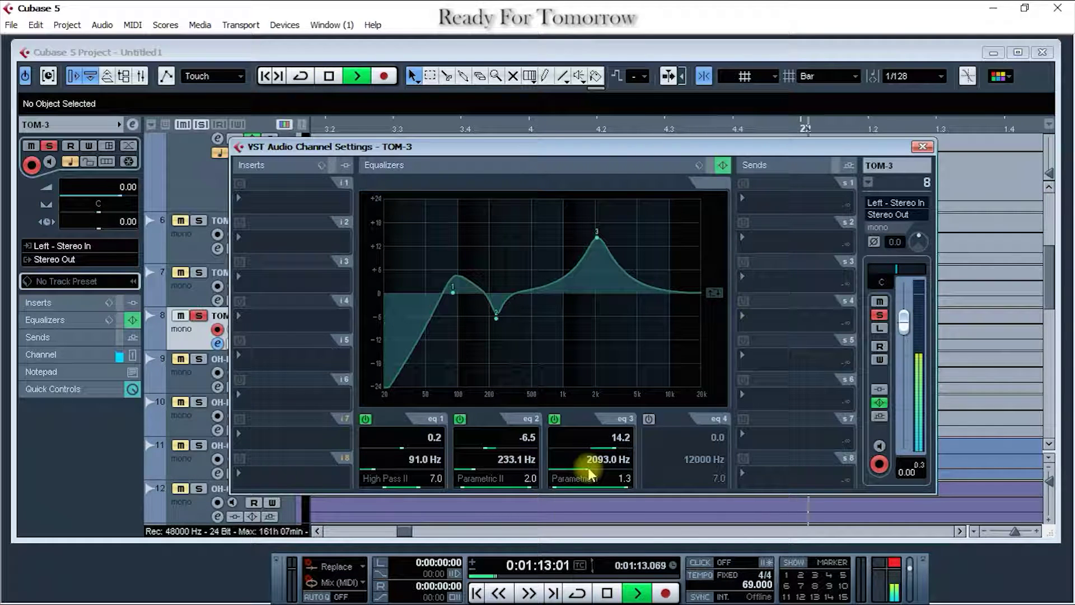
scroll(588, 470, "down", 3)
key("space")
key("space")
key("space")
key("space")
scroll(588, 468, "up", 13)
key("space")
key("space")
key("space")
scroll(587, 468, "down", 17)
key("space")
scroll(588, 468, "down", 8)
key("space")
key("space")
scroll(588, 468, "down", 5)
key("space")
key("space")
scroll(588, 468, "up", 11)
key("space")
scroll(588, 468, "up", 13)
key("space")
scroll(588, 468, "up", 3)
key("space")
scroll(588, 468, "up", 10)
Sweep EQ band 3 back down to 2827.7 Hz while auditioning the TOM-3 hit.
key("space")
scroll(588, 468, "up", 4)
key("space")
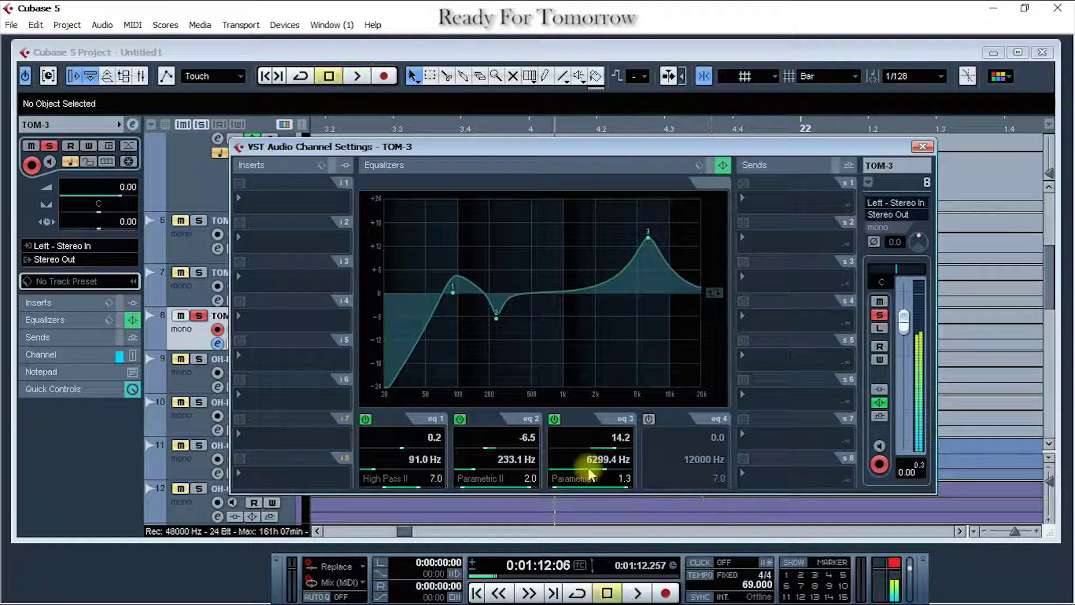
key("space")
scroll(588, 468, "down", 7)
key("space")
scroll(588, 468, "down", 4)
key("space")
scroll(588, 469, "down", 5)
key("space")
key("space")
scroll(588, 468, "up", 2)
key("space")
Raise the EQ band 3 frequency through 3342.3 Hz to 3916.2 Hz while auditioning the hit.
key("space")
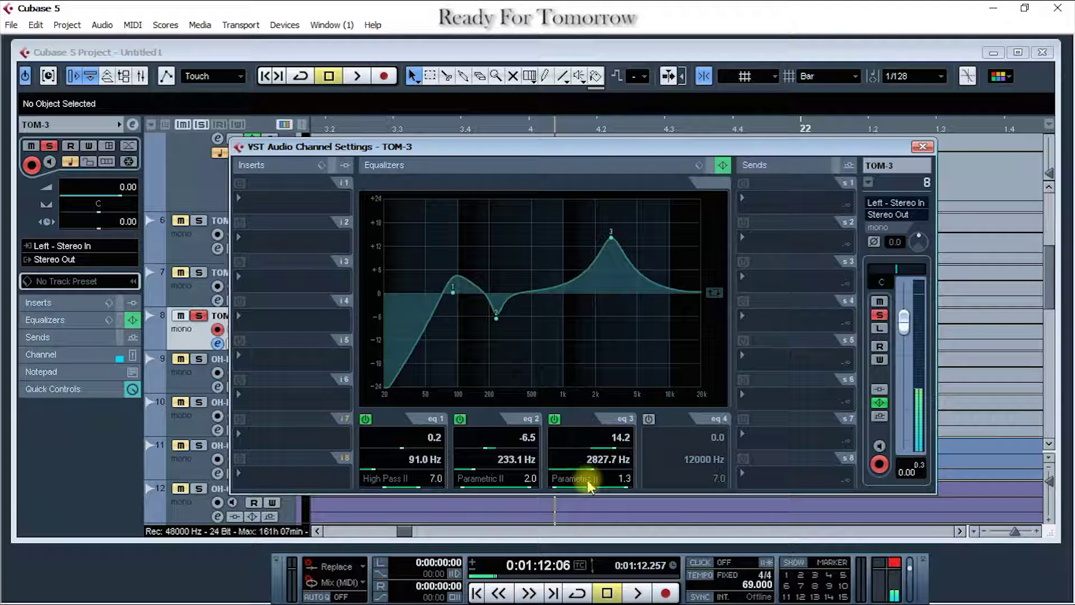
key("space")
key("space")
scroll(592, 473, "up", 3)
key("space")
key("space")
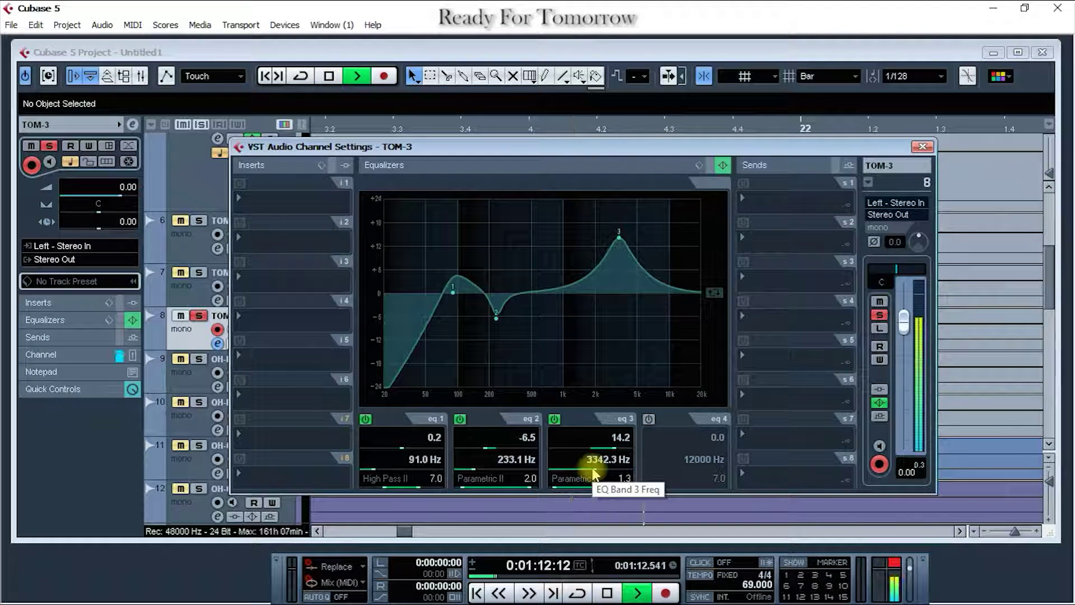
key("space")
scroll(594, 473, "up", 3)
key("space")
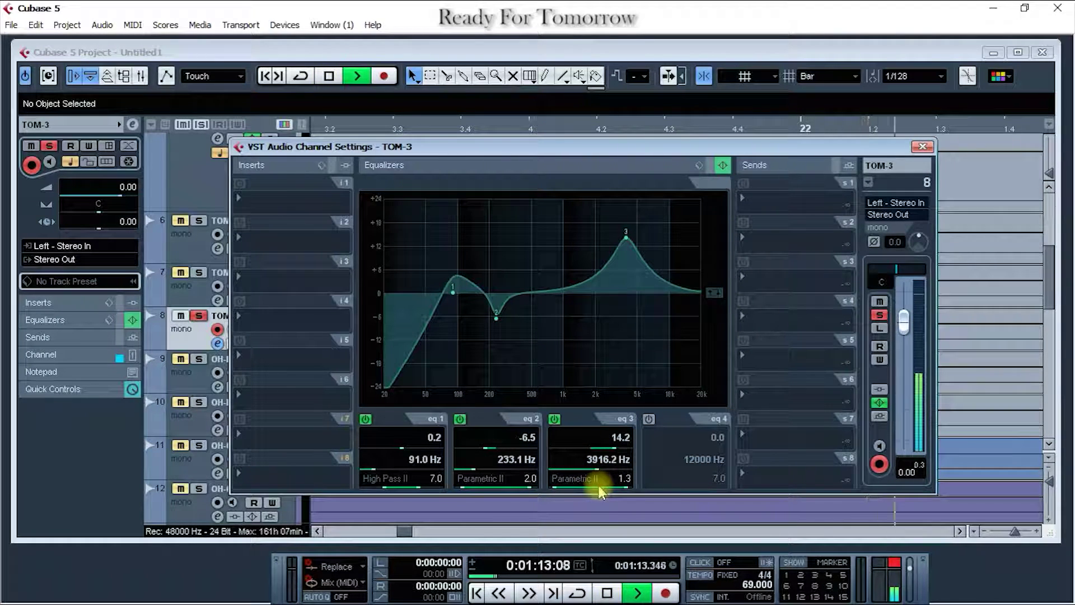
Sharpen the EQ band 3 boost to a Q of 3.3 and a gain of 17.1.
scroll(598, 484, "up", 4)
key("space")
scroll(596, 483, "up", 4)
scroll(597, 446, "up", 3)
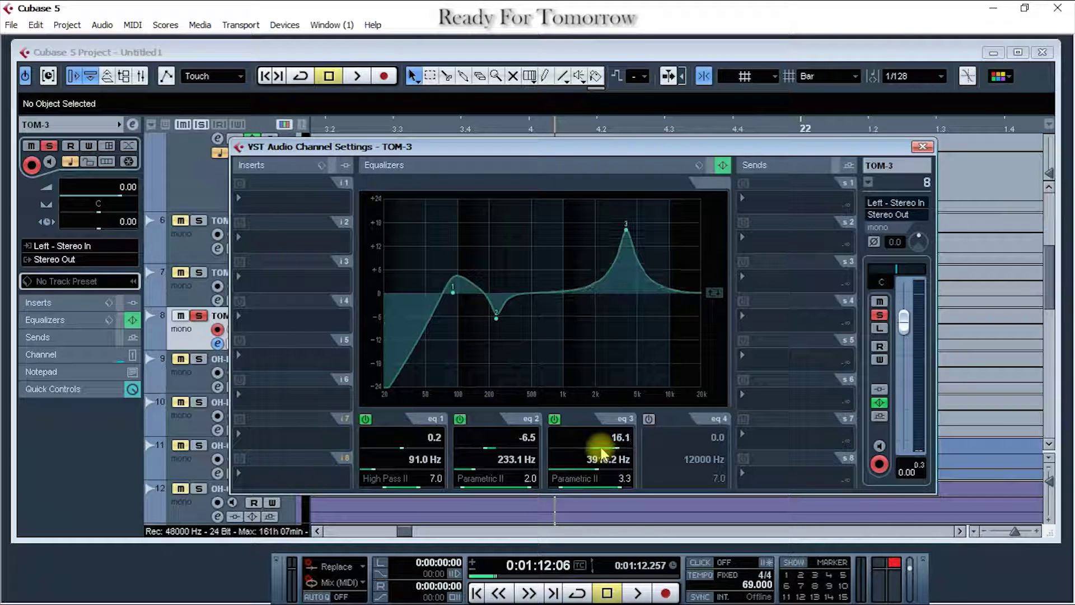
key("space")
Sweep the sharpened EQ band 3 between 2228.2 and 6580.6 Hz while auditioning, settling at 6299.4 Hz.
scroll(601, 465, "down", 4)
key("space")
key("space")
scroll(600, 467, "down", 6)
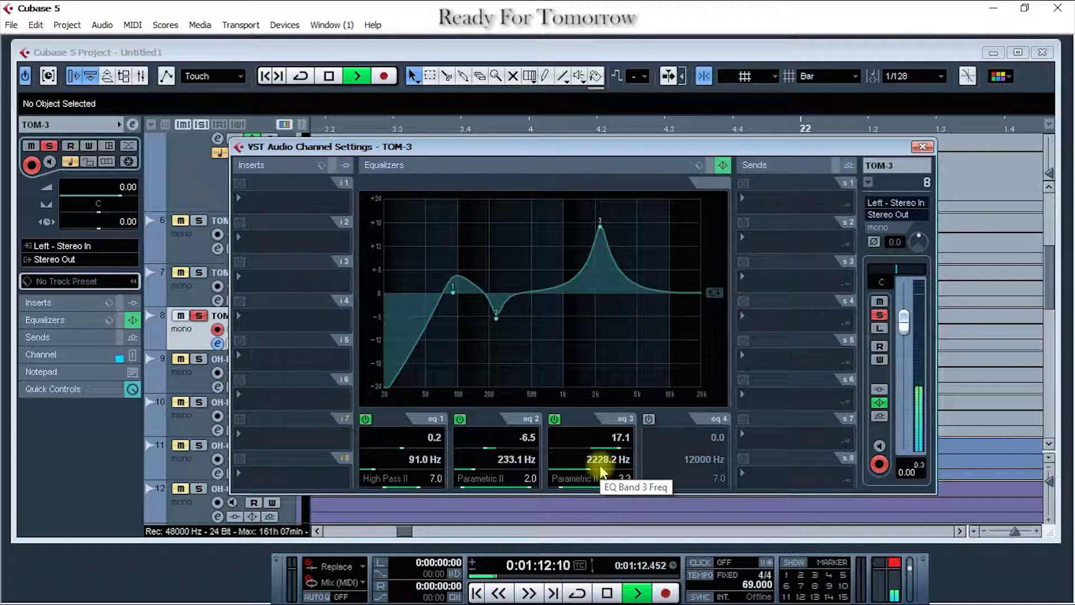
scroll(602, 470, "up", 20)
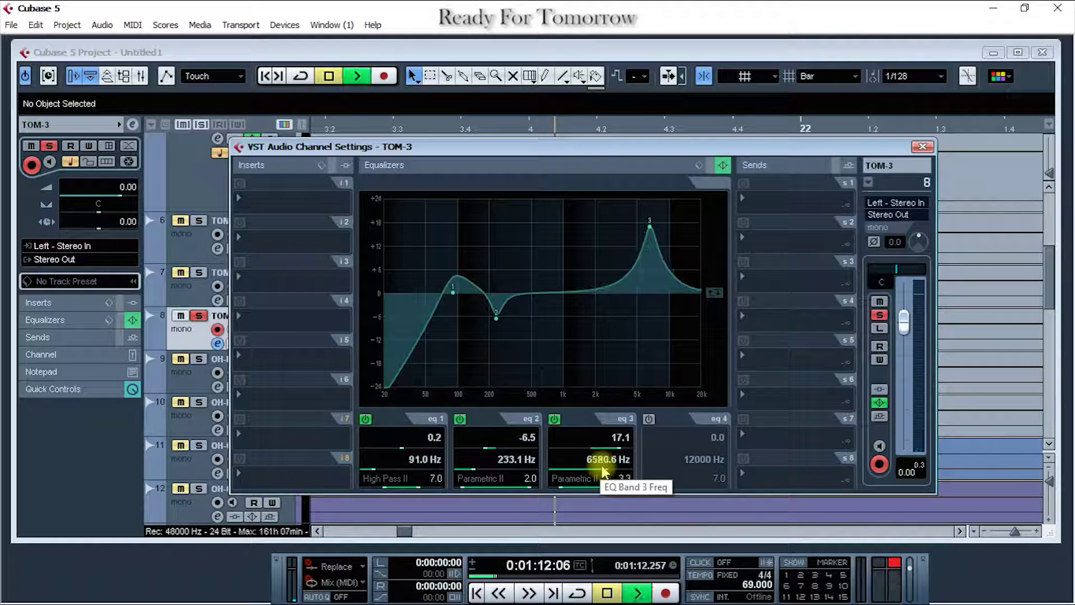
key("space")
scroll(603, 469, "down", 1)
key("space")
key("space")
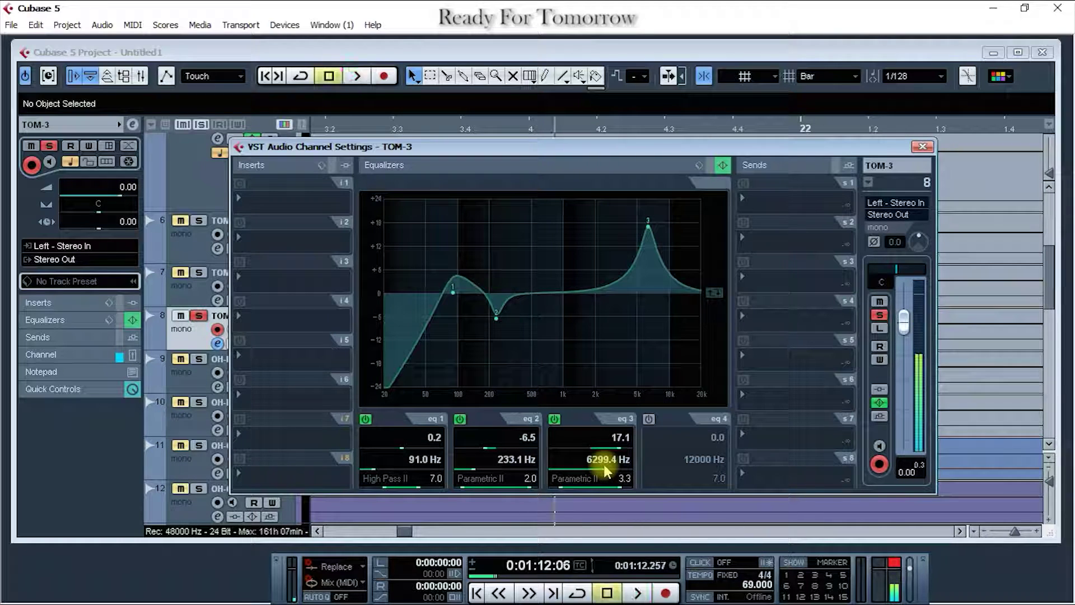
Turn EQ band 3 at 6299.4 Hz into a cut with Q 2.1 and gain -7.4, and audition it.
scroll(613, 485, "down", 12)
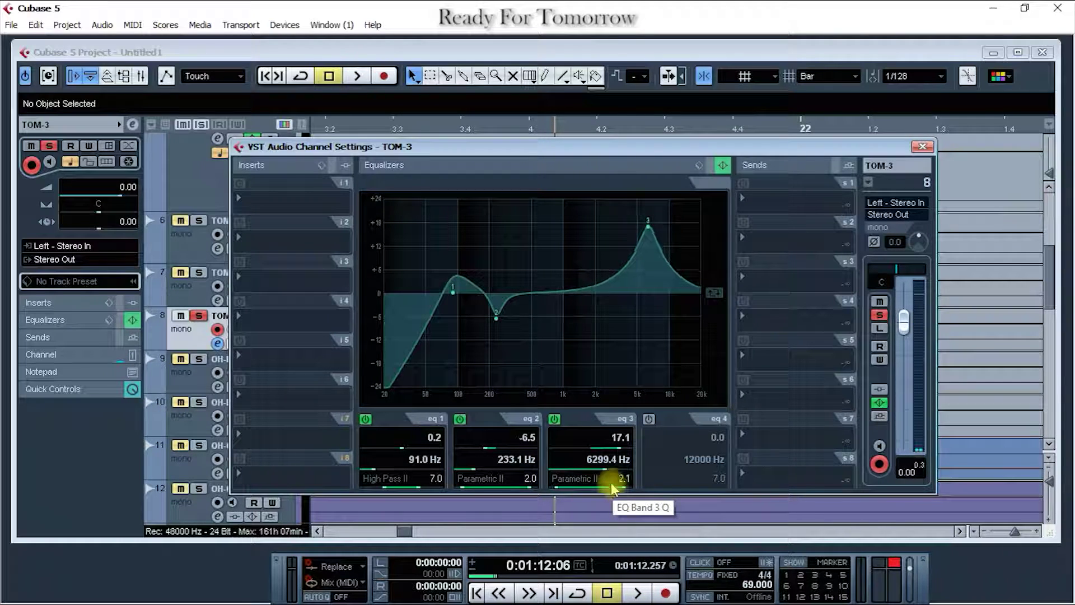
scroll(606, 445, "down", 19)
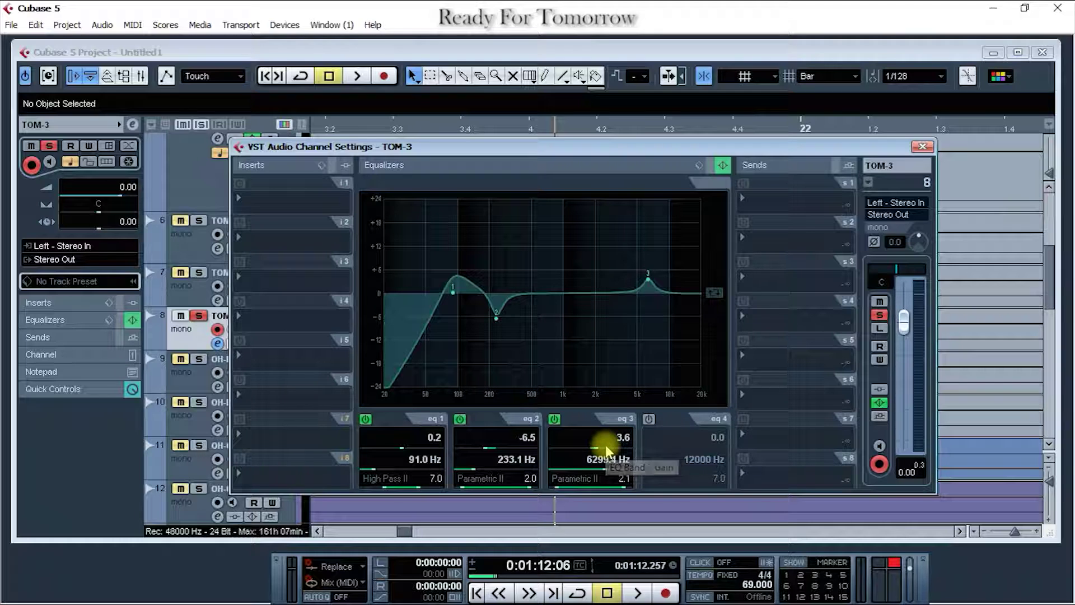
scroll(606, 445, "down", 6)
key("space")
key("space")
key("space")
Enable EQ band 4 on TOM-3 as a High Shelf II with a gain of 5.8 at 10092 Hz and audition it.
key("space")
left_click(648, 419)
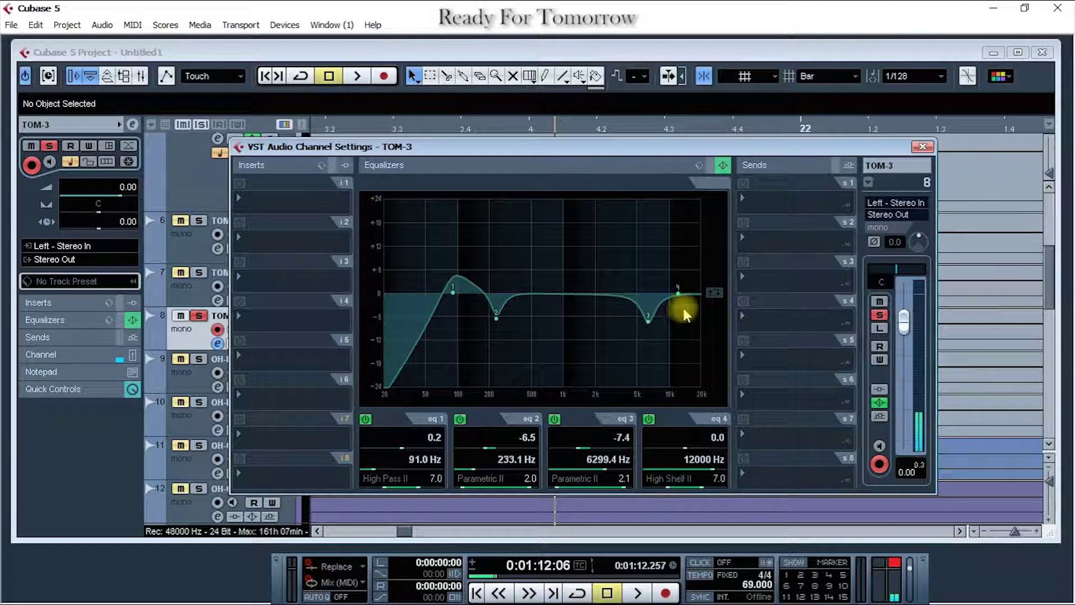
left_click_drag(678, 299, 671, 276)
key("space")
key("space")
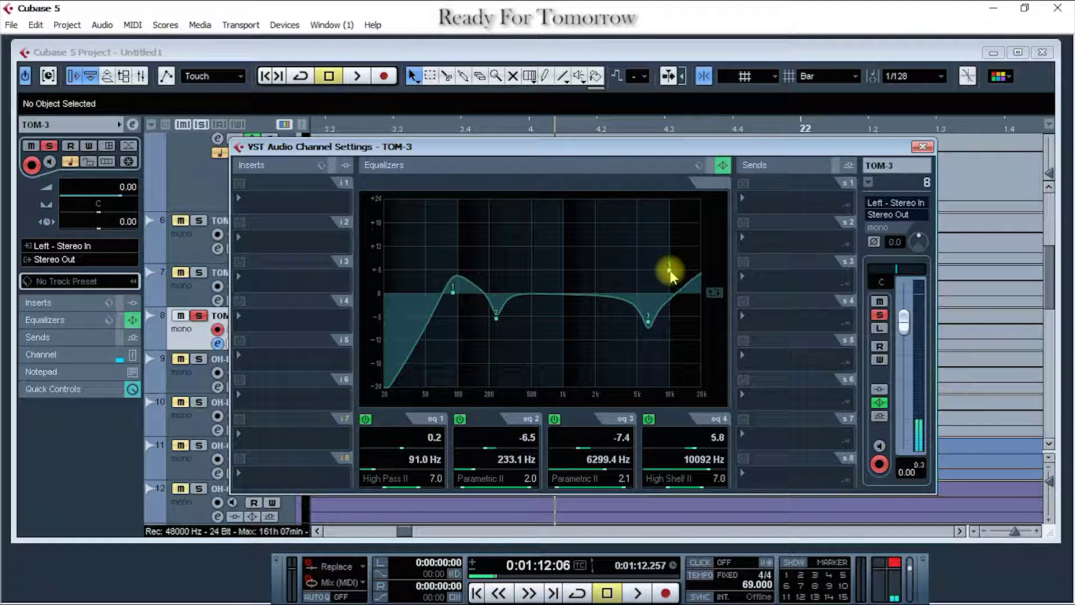
Change EQ band 4 to Low Pass I and move it to 10266 Hz with a gain of 15.0.
left_click(683, 475)
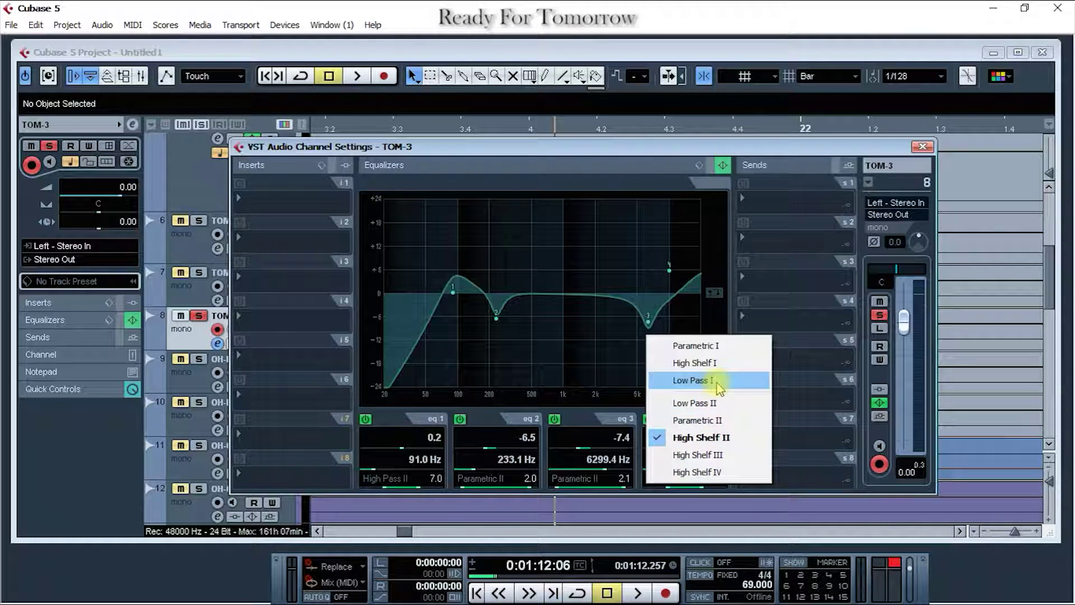
left_click(695, 380)
left_click_drag(670, 260, 670, 234)
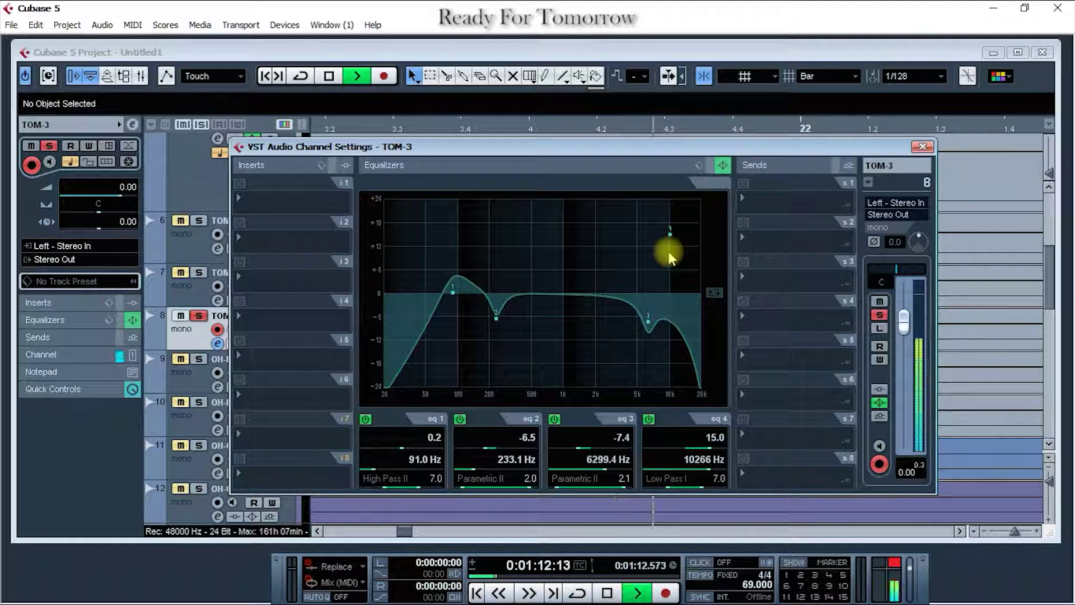
Change the filter type of EQ band 4 to Low Pass II and audition the TOM-3 hit.
left_click(686, 476)
left_click(694, 403)
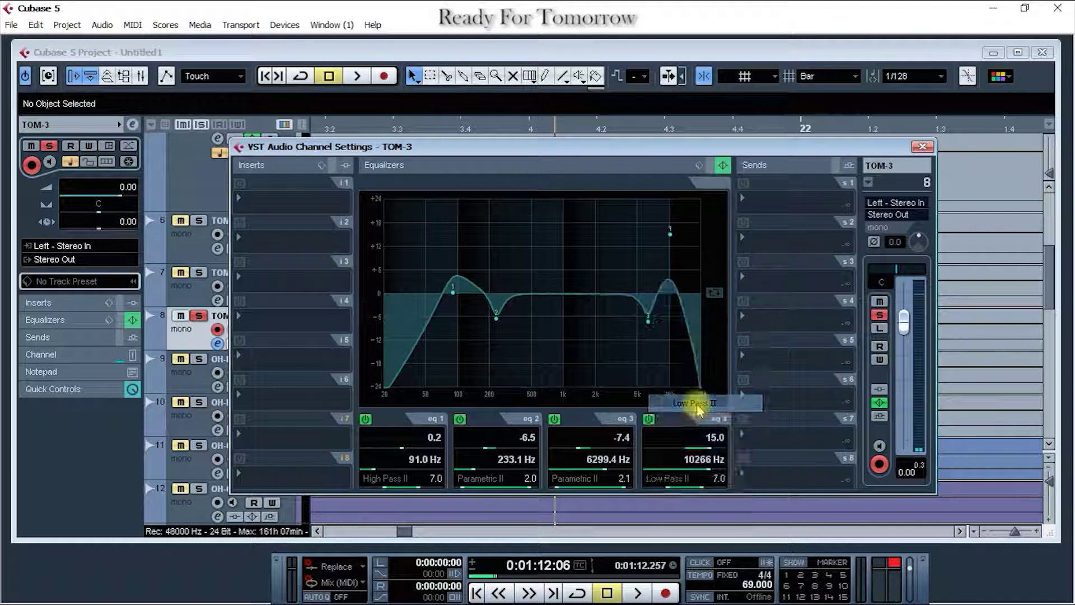
key("space")
key("space")
key("space")
key("space")
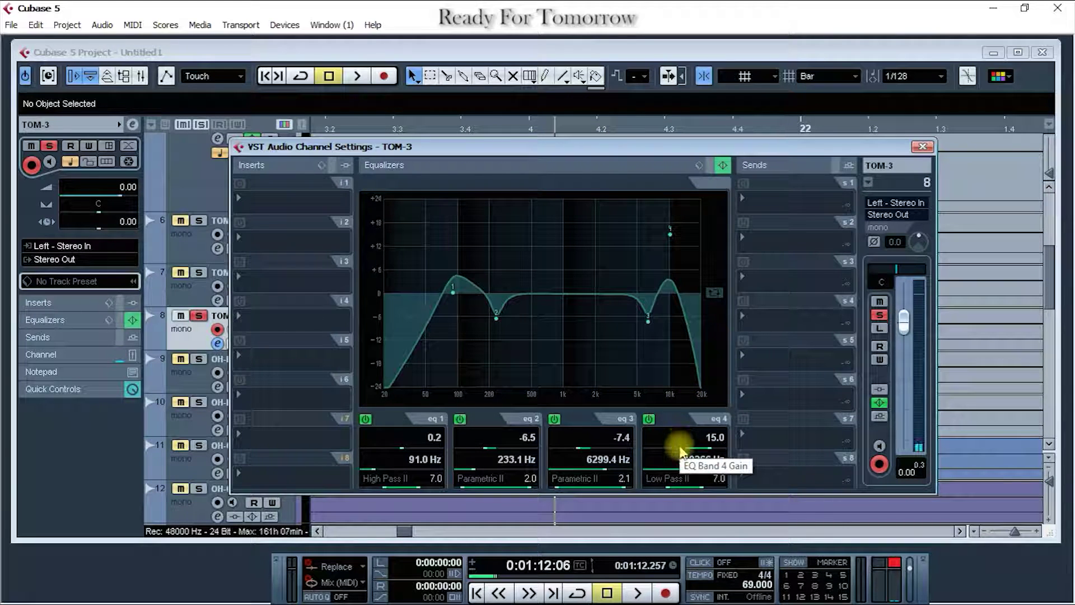
key("space")
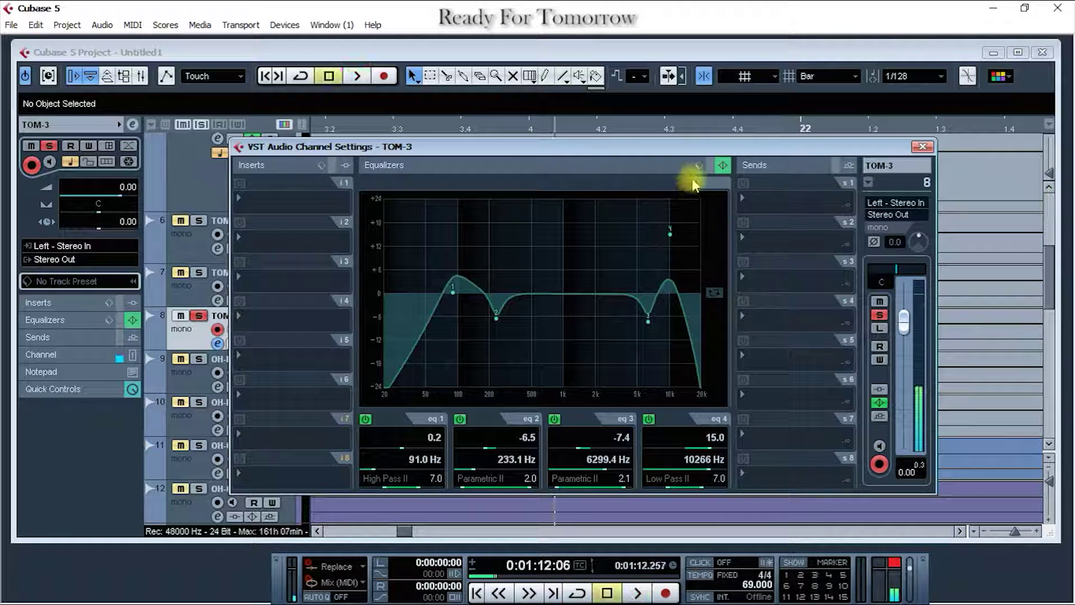
Bypass the equalizers on TOM-3 and audition the unprocessed hit for comparison.
left_click(711, 166)
key("space")
key("space")
key("space")
key("space")
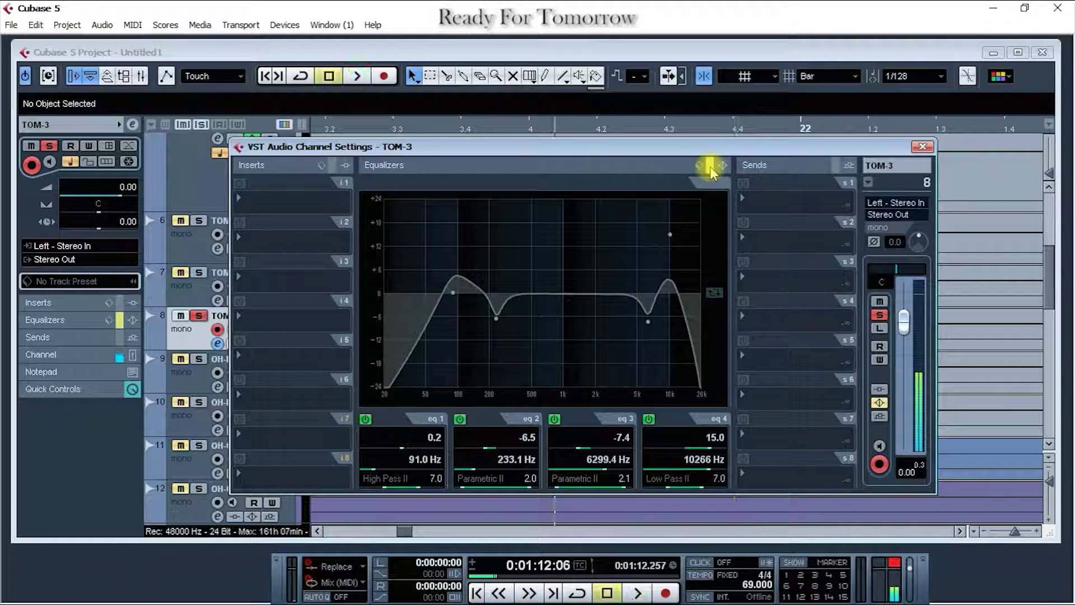
key("space")
key("space")
Reactivate the equalizers on TOM-3, audition the processed hit and close the channel settings.
left_click(710, 167)
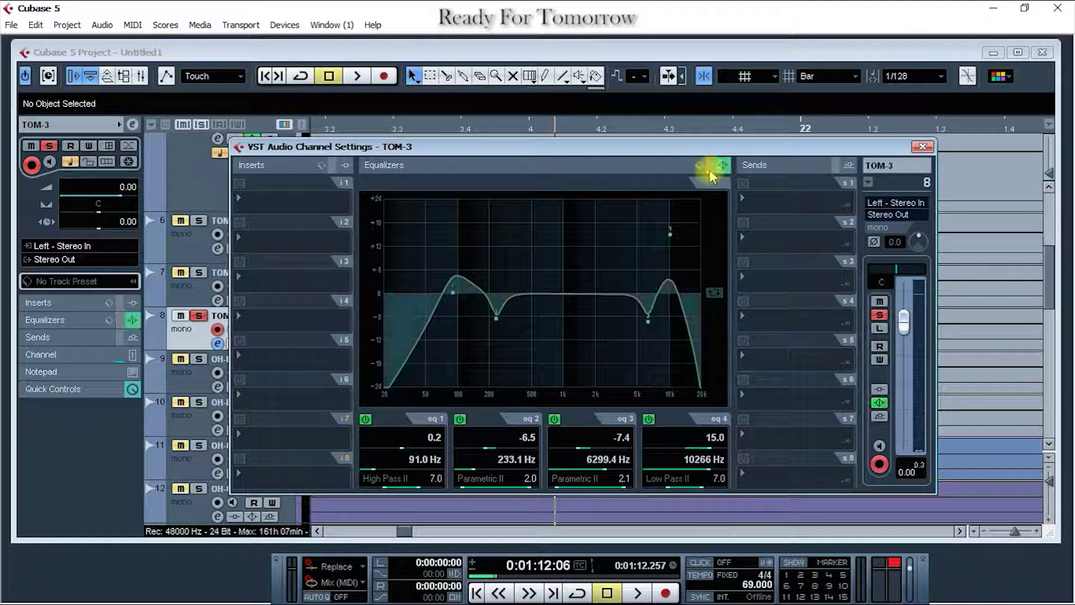
key("space")
key("space")
key("space")
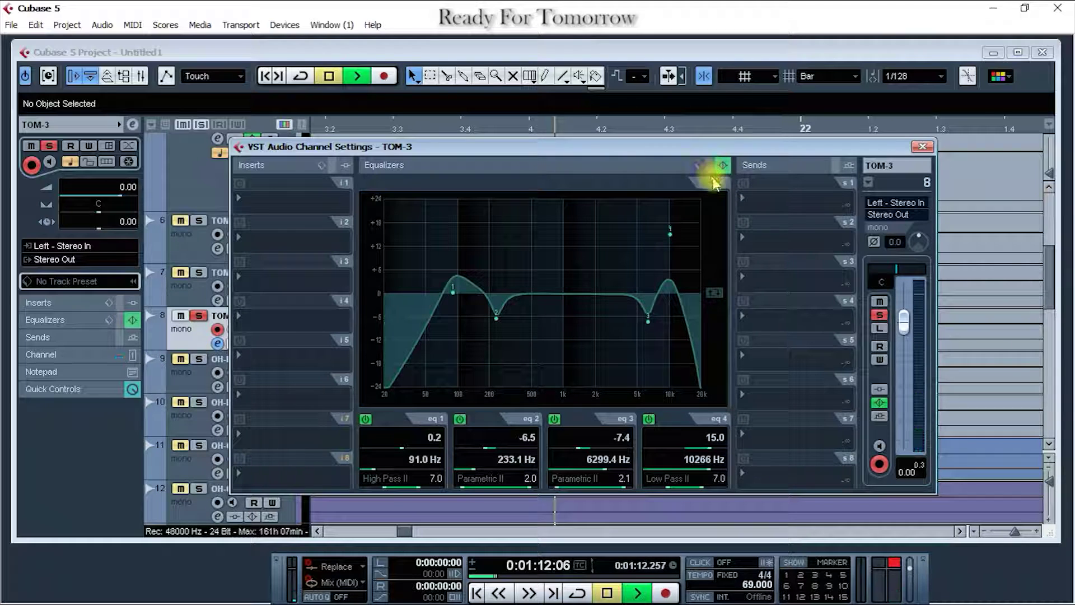
key("space")
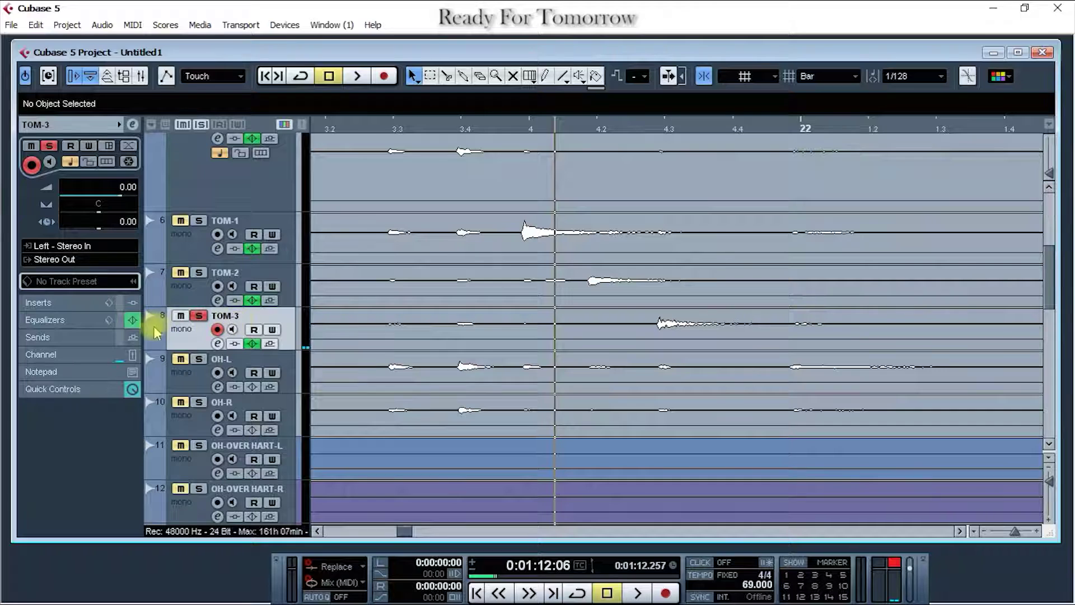
Take TOM-3 out of solo and unmute the track.
left_click(199, 316)
left_click(177, 318)
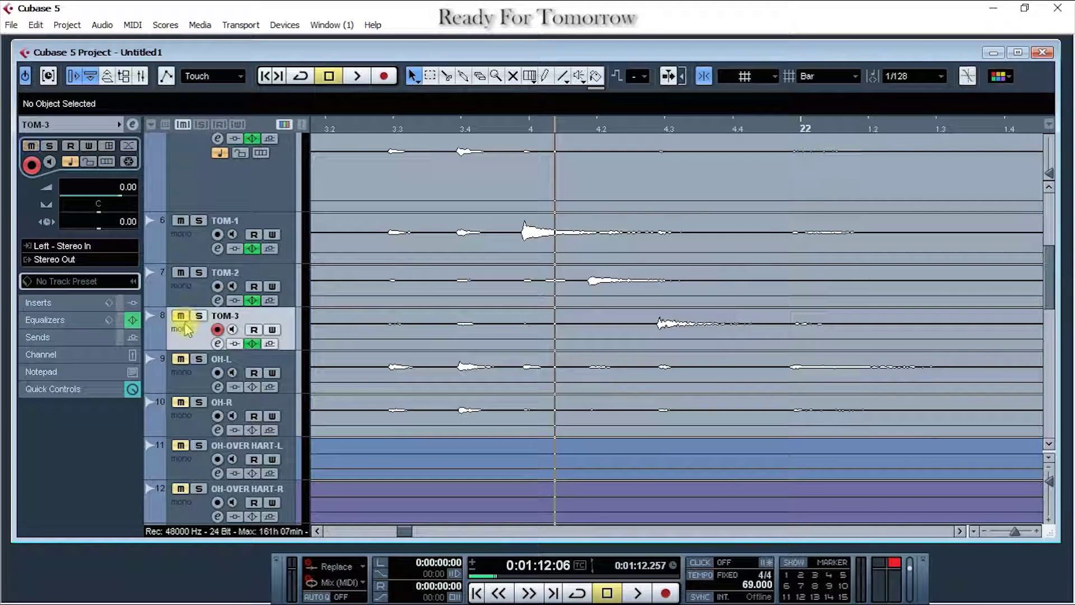
left_click(141, 76)
left_click(141, 77)
left_click(141, 76)
left_click(141, 76)
left_click(141, 76)
left_click(141, 76)
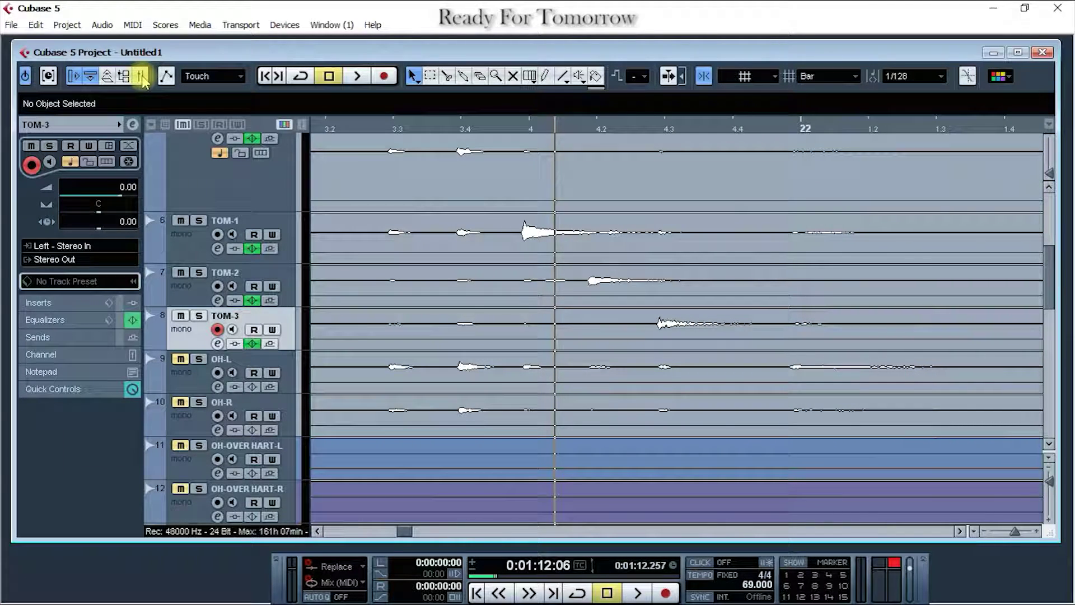
Open the mixer and expand all channels to show their equalizer curves with the band values.
left_click(141, 76)
left_click(141, 76)
left_click(141, 76)
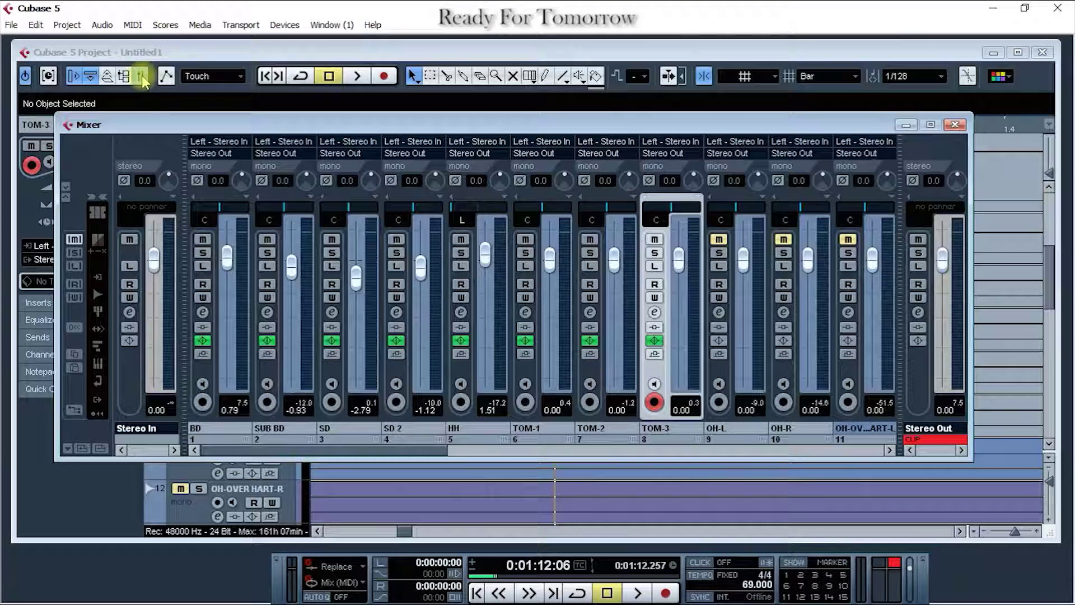
left_click(91, 208)
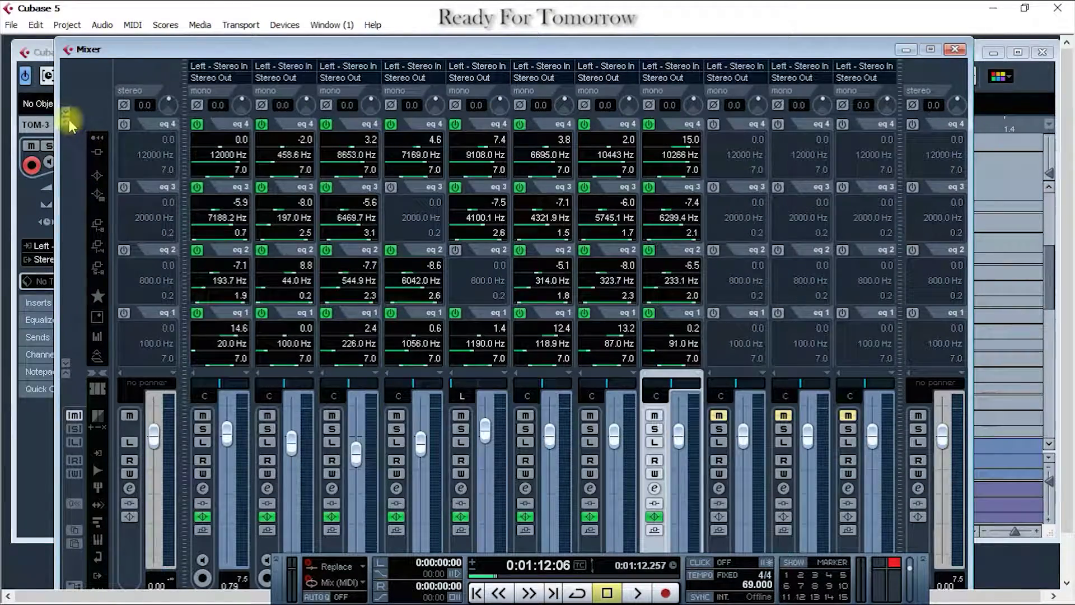
left_click(99, 154)
left_click(98, 194)
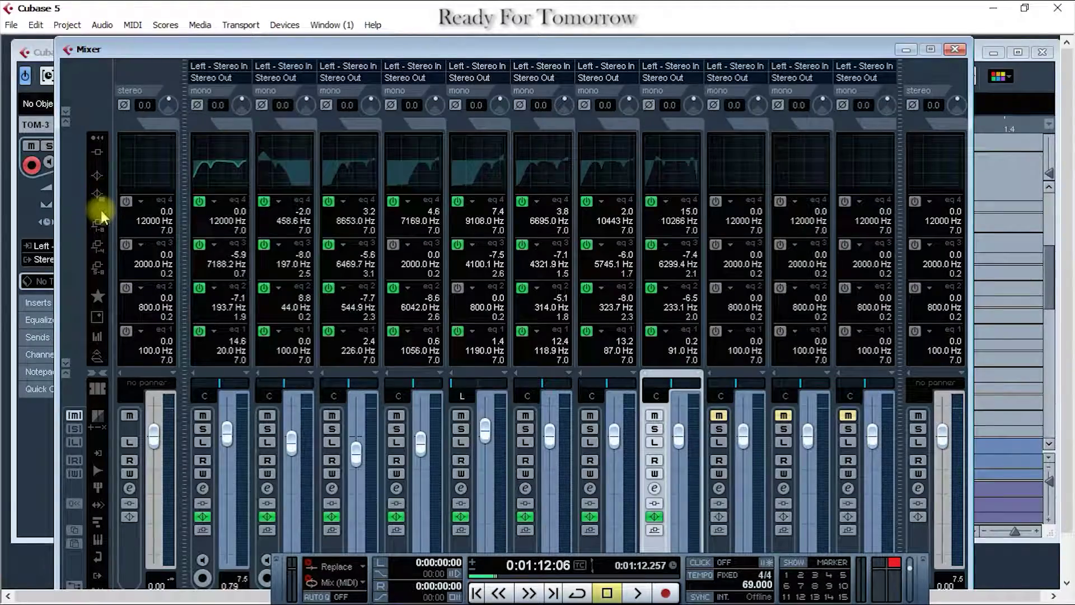
Audition the drum mix and review TOM-3's equalizer curve in its channel settings.
key("space")
left_click_drag(595, 53, 613, 40)
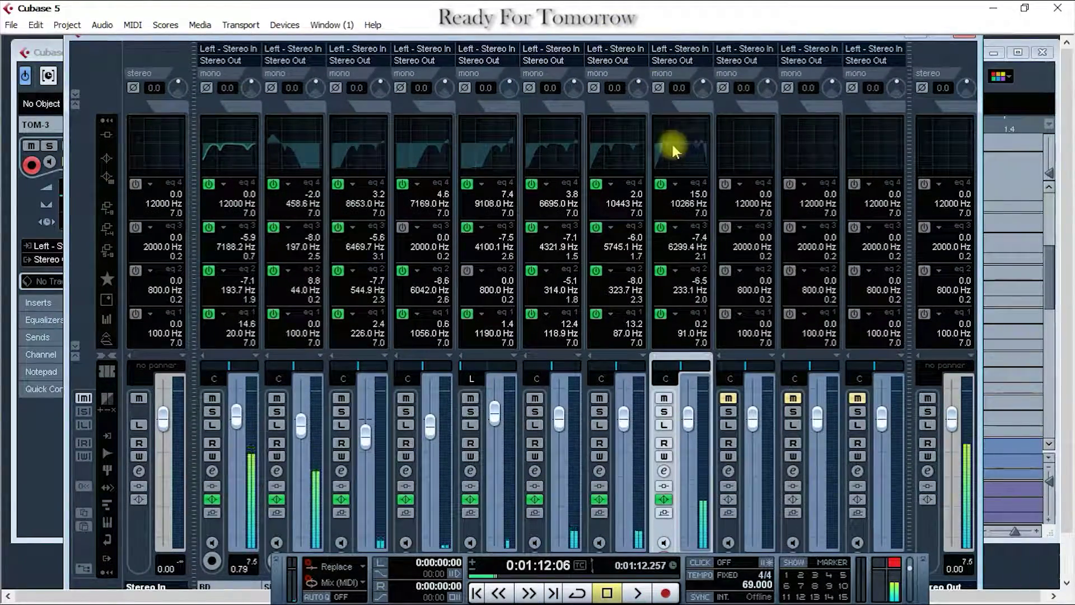
key("space")
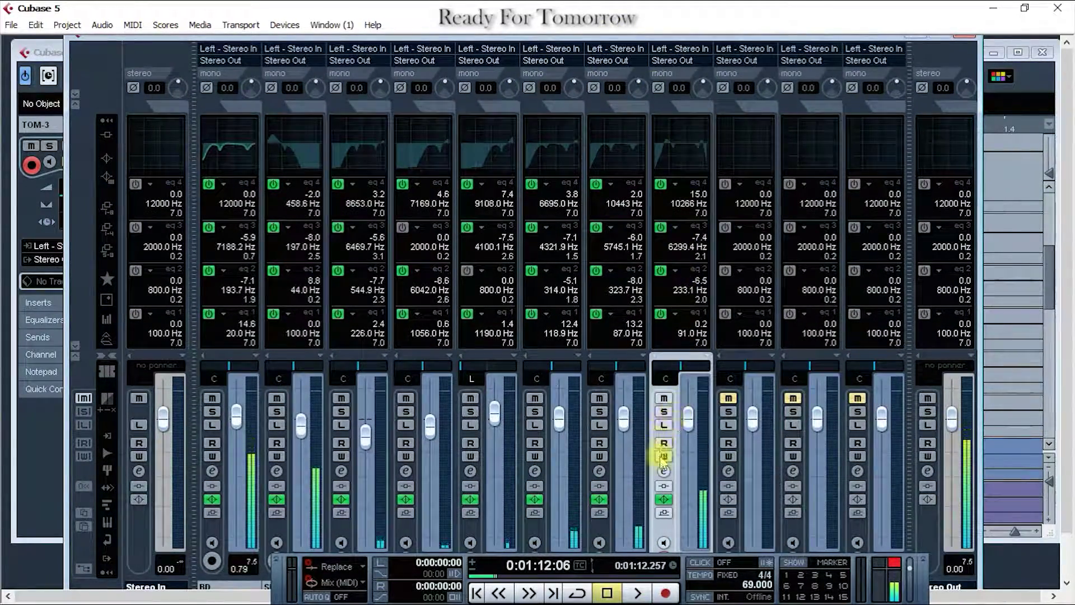
left_click(663, 471)
left_click_drag(727, 156, 718, 197)
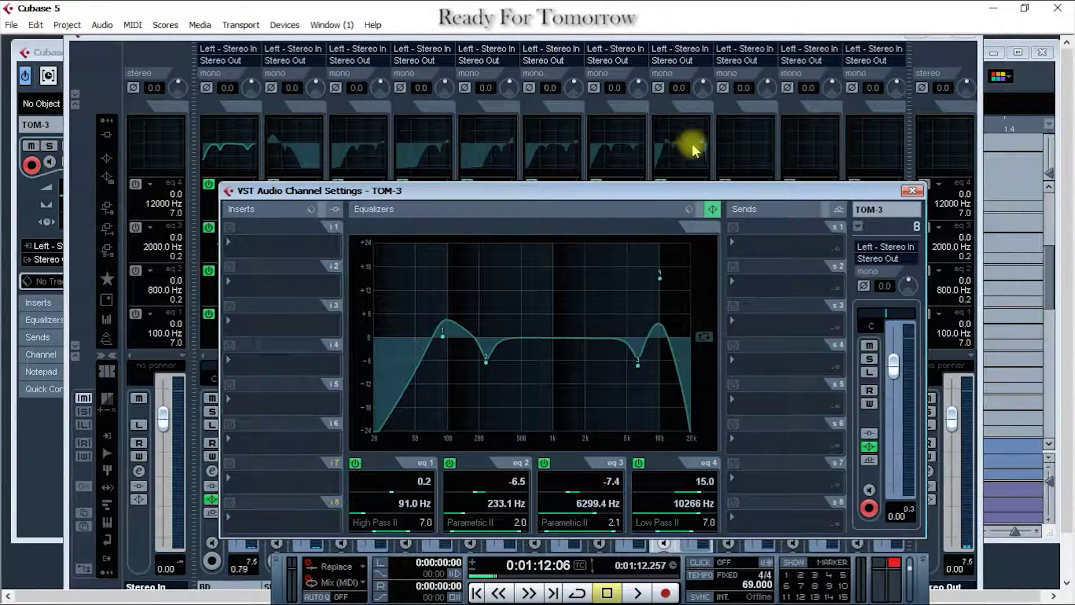
left_click(912, 191)
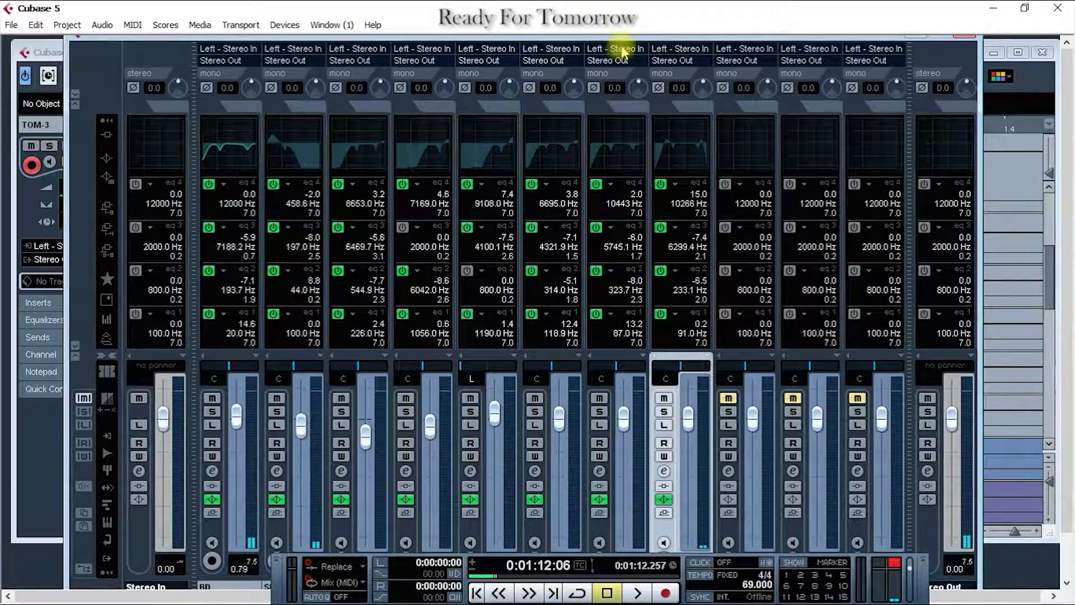
Pan TOM-1 to L77, TOM-2 to R45 and TOM-3 fully right while the drum mix plays.
left_click_drag(816, 43, 843, 40)
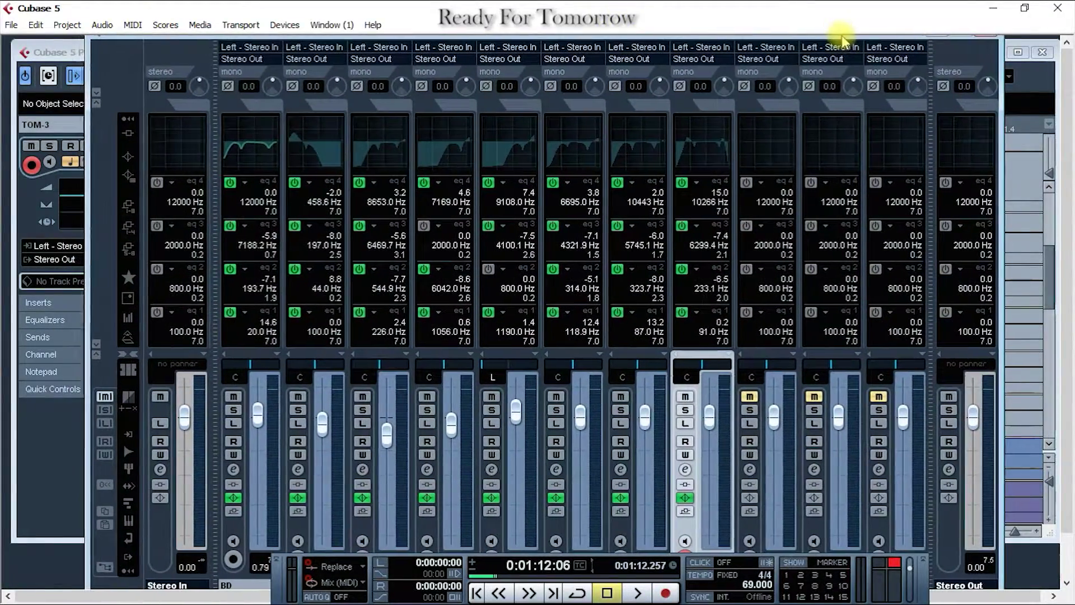
left_click(924, 560)
key("space")
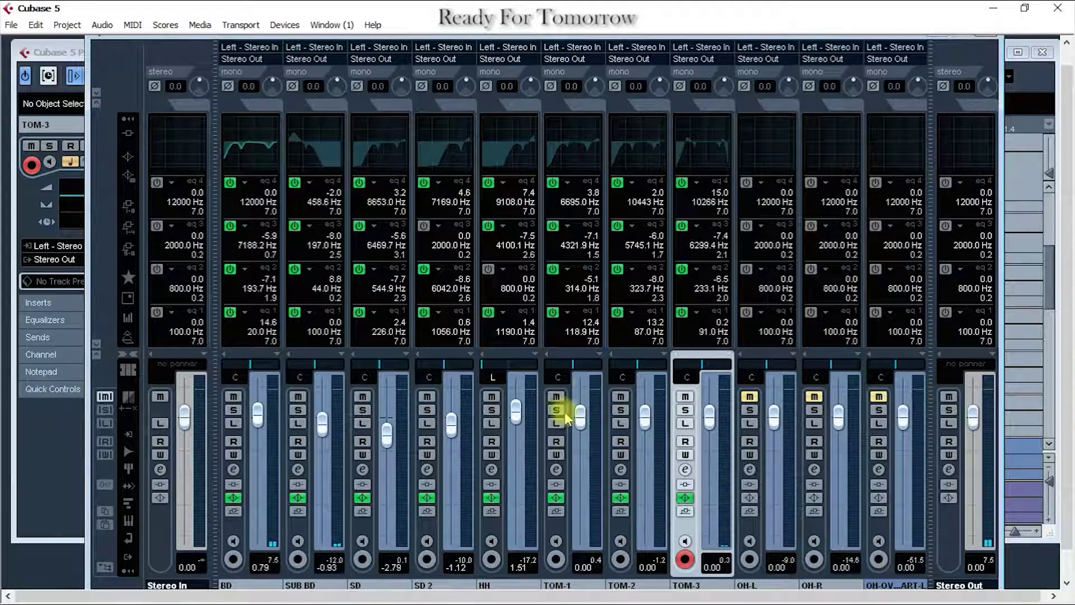
left_click_drag(566, 368, 553, 366)
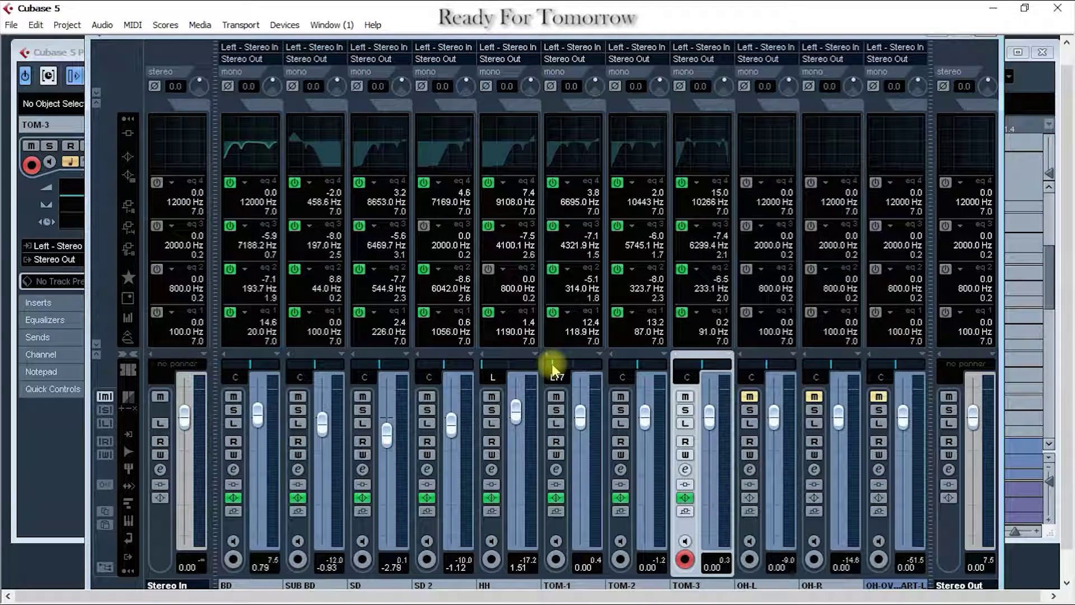
left_click_drag(651, 368, 700, 369)
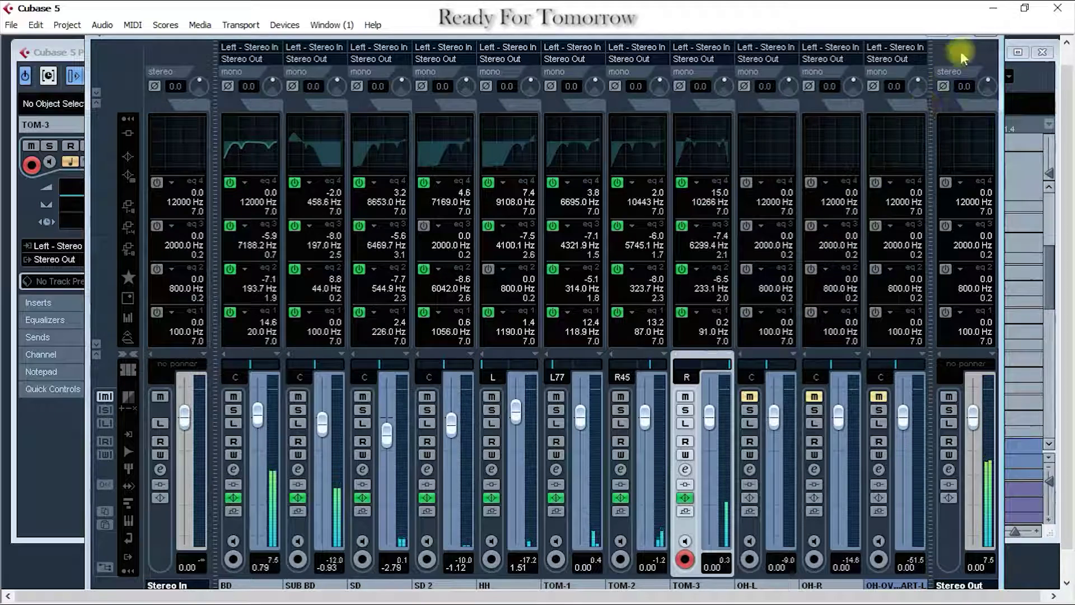
Close the mixer, stop playback and unmute the overhead tracks OH-L and OH-R.
left_click(985, 37)
scroll(564, 312, "down", 2)
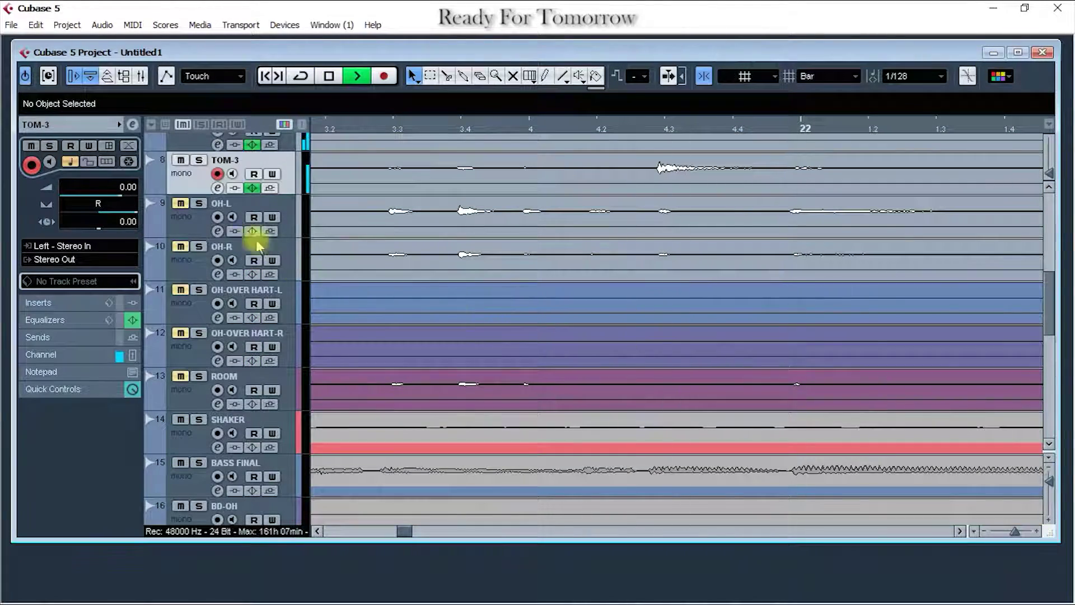
key("space")
left_click(185, 228)
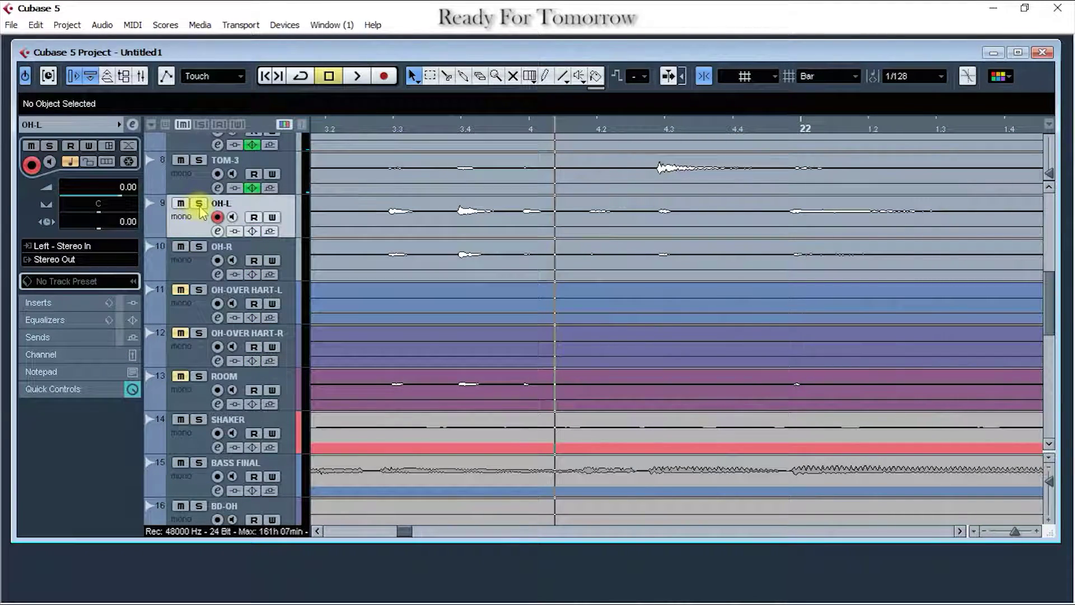
Solo and audition OH-L, and open its channel settings.
left_click(199, 204)
key("space")
left_click(218, 230)
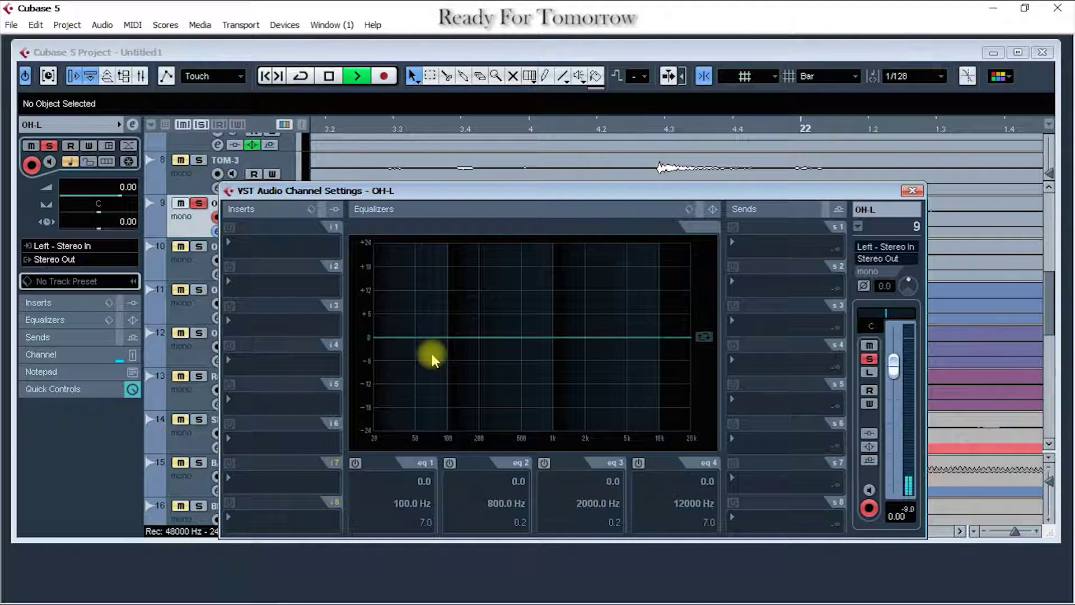
key("space")
Activate EQ band 1 on OH-L as High Pass I and move its cutoff to about 1734 Hz.
left_click(354, 463)
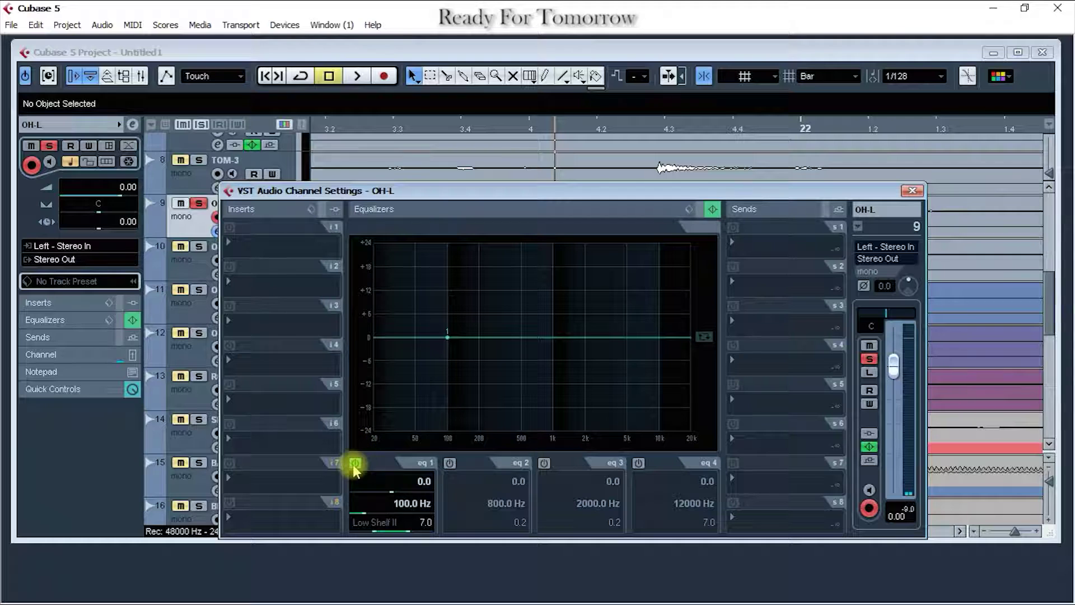
left_click(375, 522)
left_click(378, 515)
left_click(378, 520)
left_click(380, 516)
left_click(385, 525)
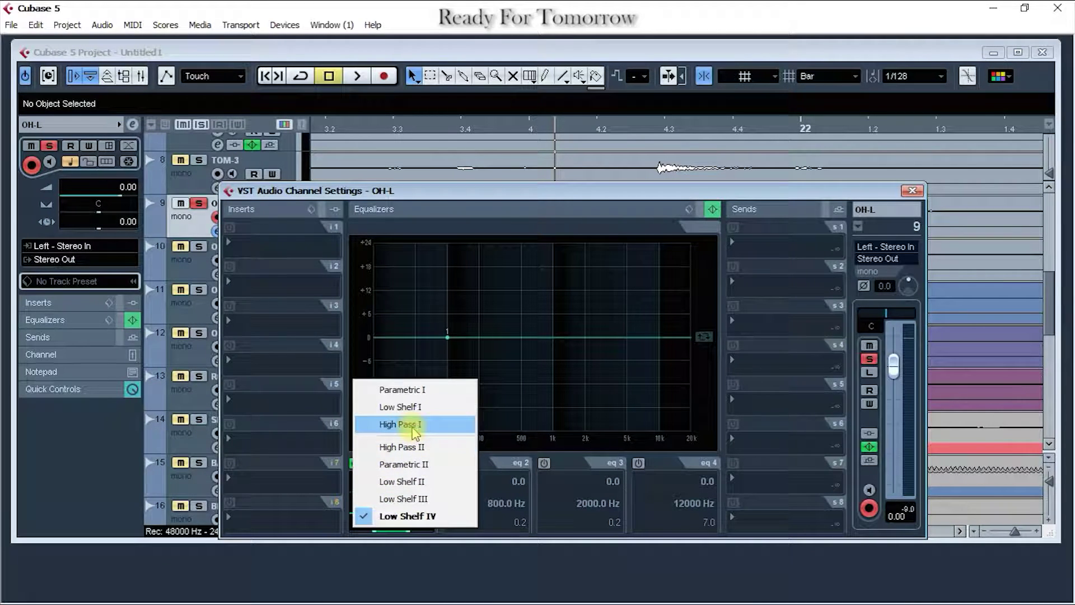
left_click(415, 425)
left_click_drag(463, 330, 572, 322)
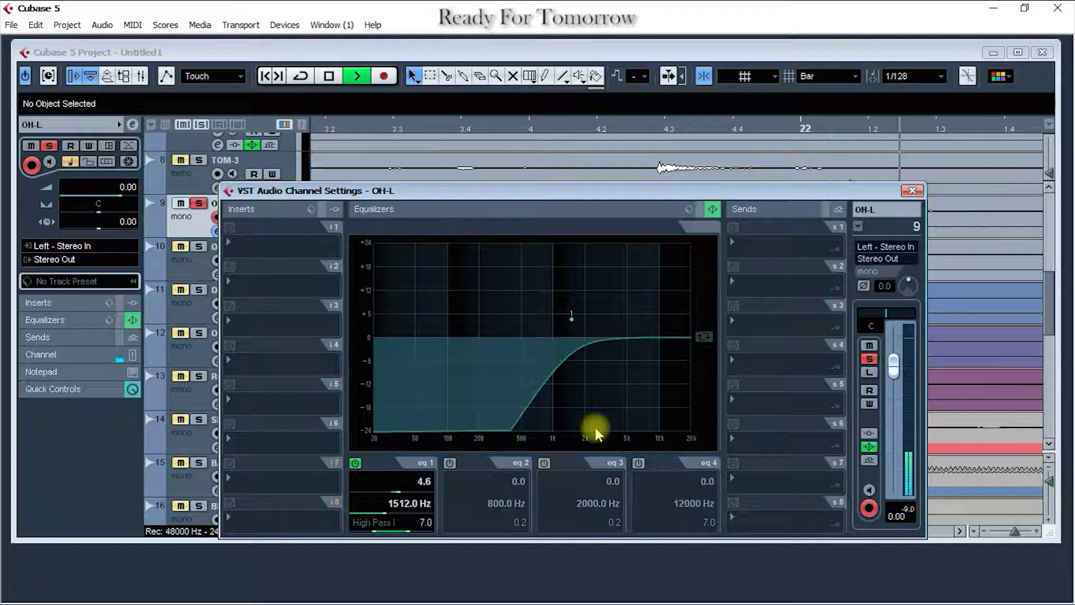
left_click_drag(575, 322, 578, 319)
Activate EQ bands 4 and 3 on OH-L, boosting band 3 to 18 dB with a Q of 2.0 for sweeping.
left_click(638, 463)
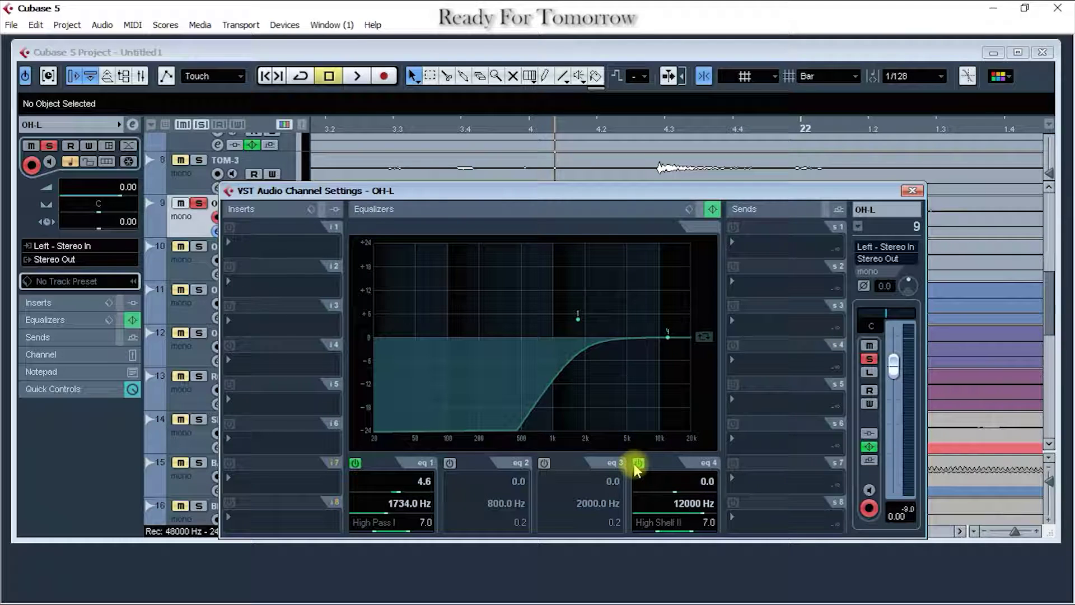
left_click_drag(667, 337, 619, 268)
left_click(543, 466)
left_click_drag(586, 529, 589, 535)
scroll(588, 532, "up", 3)
key("space")
scroll(583, 515, "down", 5)
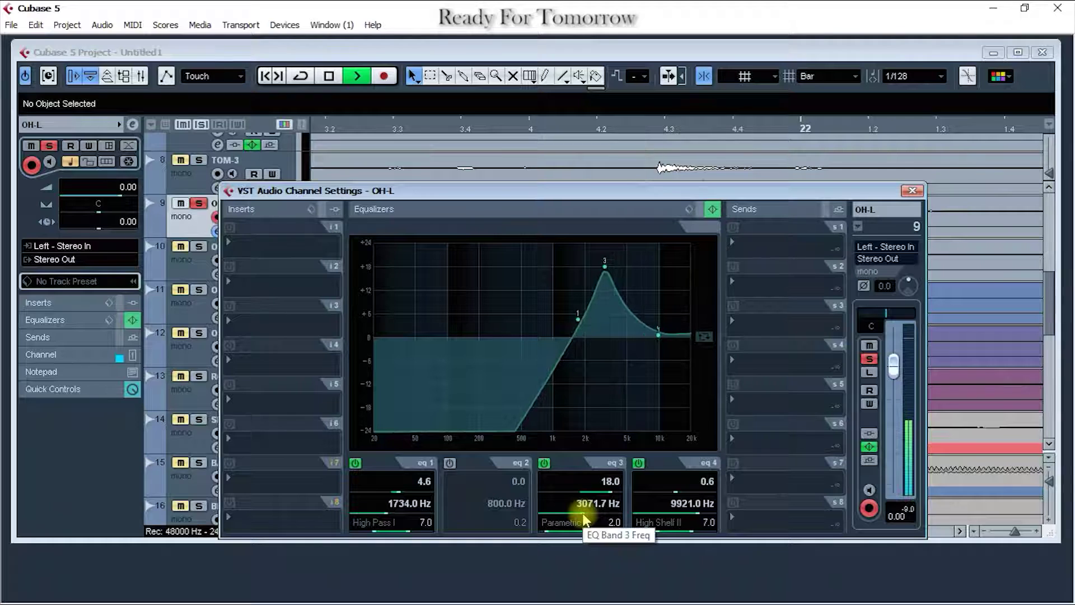
Sweep EQ band 3 on OH-L to 7309.2 Hz during playback and cut its gain to -4.1 dB.
key("space")
scroll(584, 520, "up", 6)
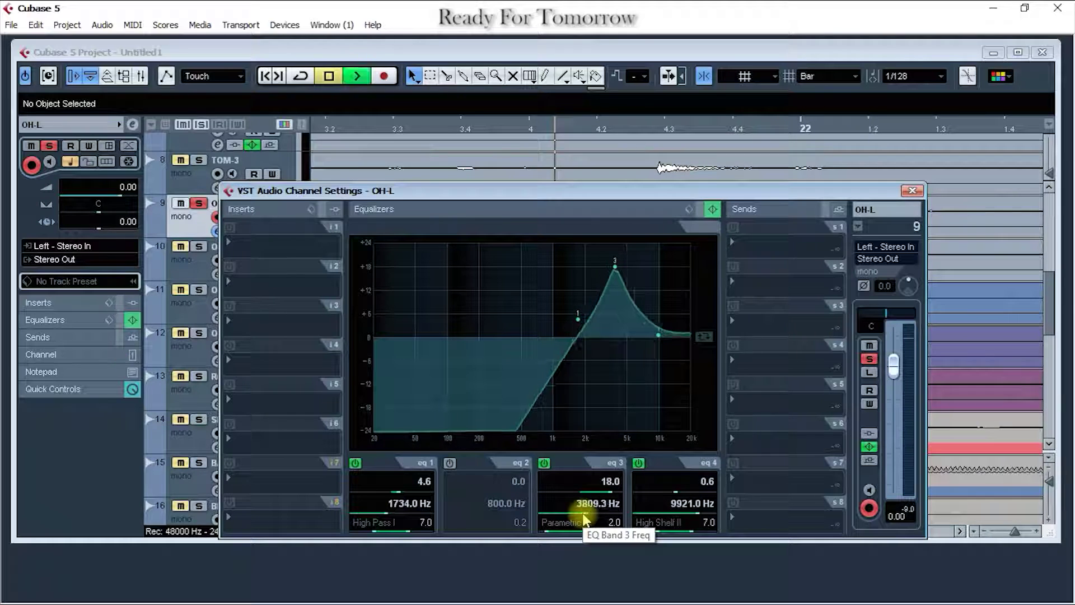
scroll(584, 519, "up", 3)
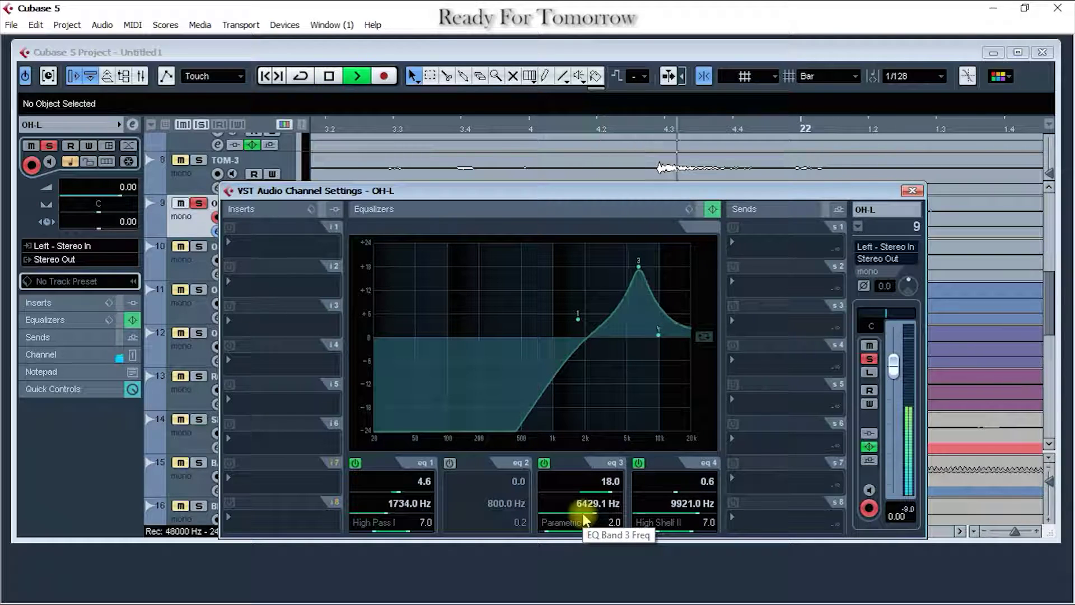
scroll(584, 518, "down", 2)
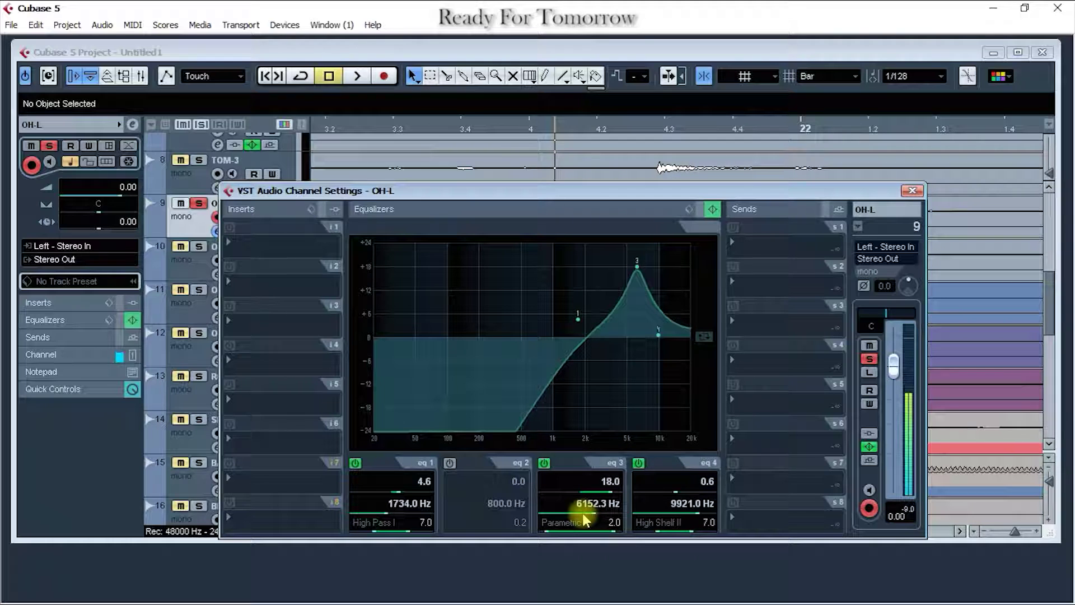
key("space")
scroll(587, 504, "up", 2)
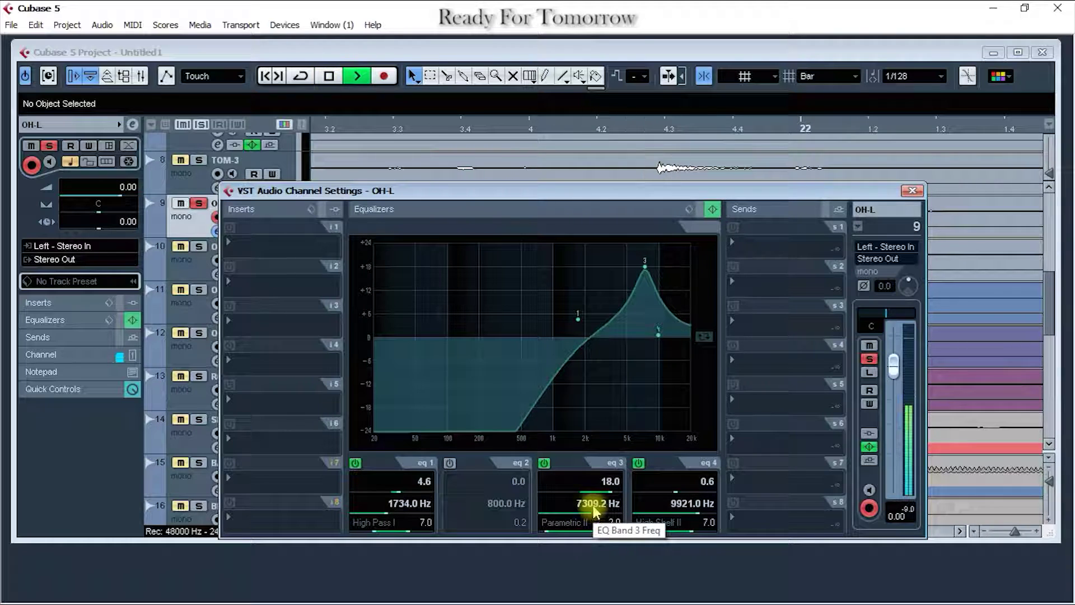
scroll(593, 497, "down", 10)
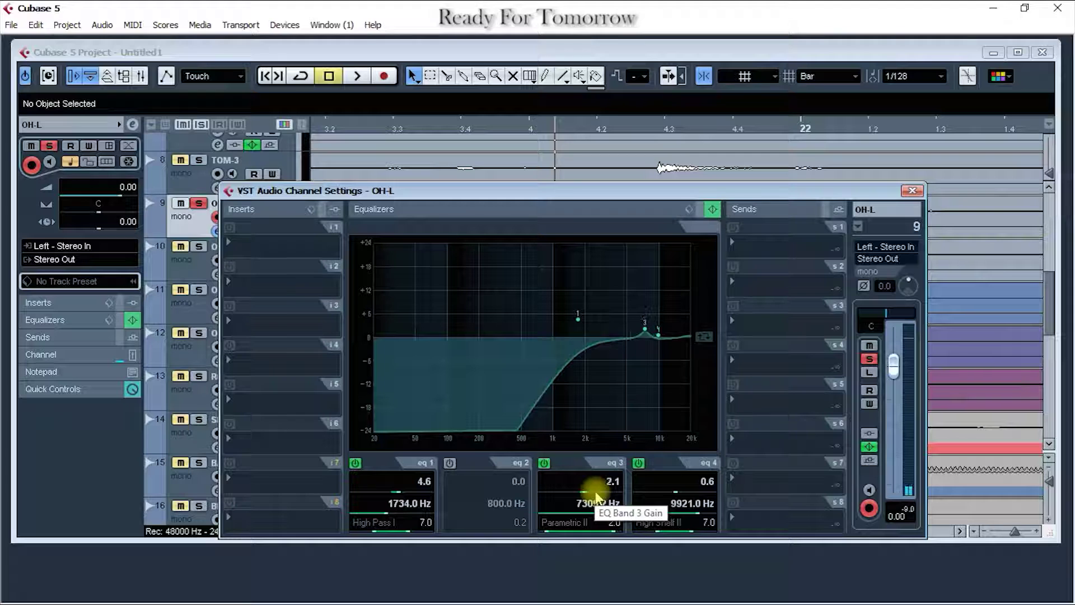
scroll(596, 497, "down", 2)
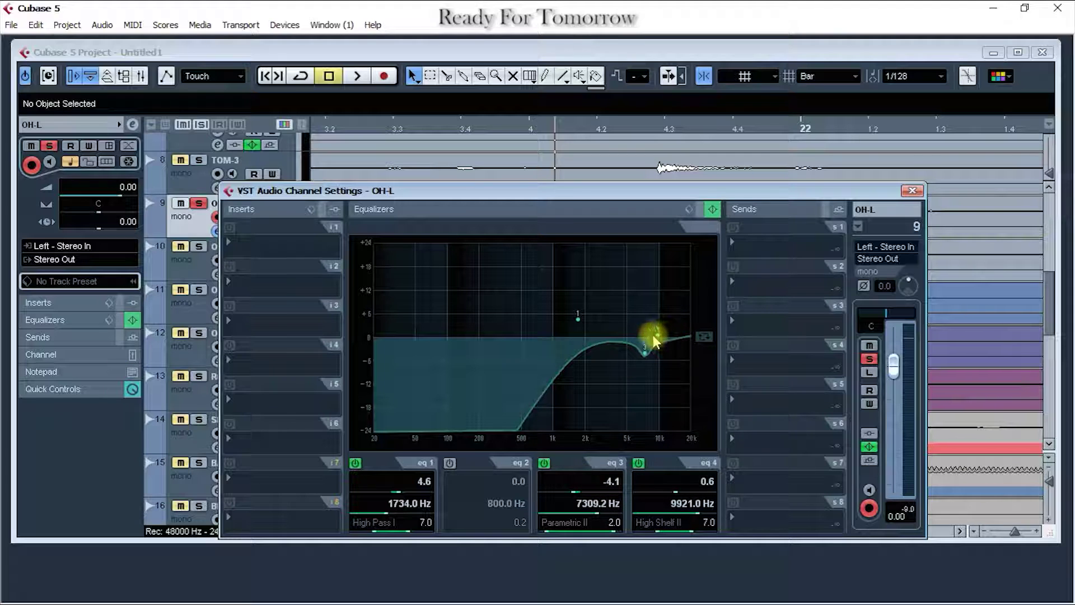
Raise OH-L's band 4 high shelf to about 8.0 dB at 7676 Hz while auditioning, and close the channel settings.
left_click_drag(659, 337, 648, 309)
key("space")
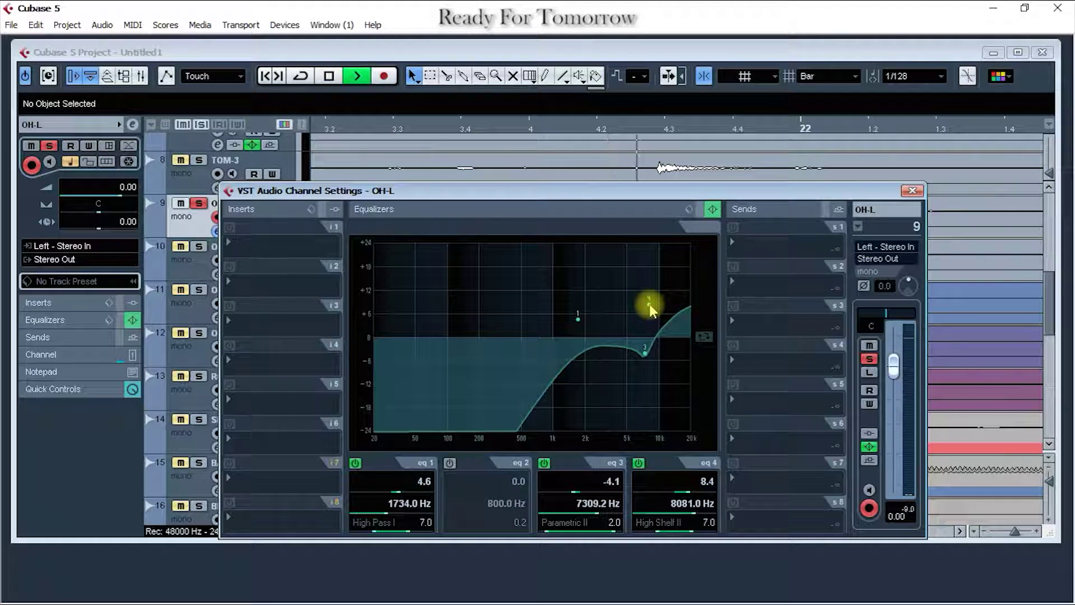
left_click_drag(649, 308, 644, 302)
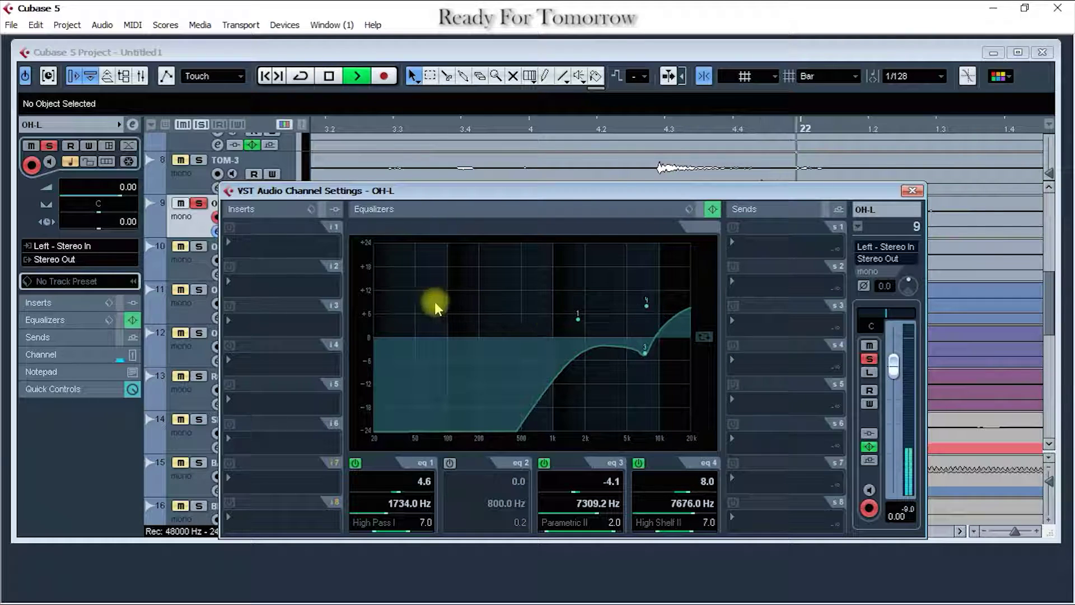
key("space")
left_click(912, 191)
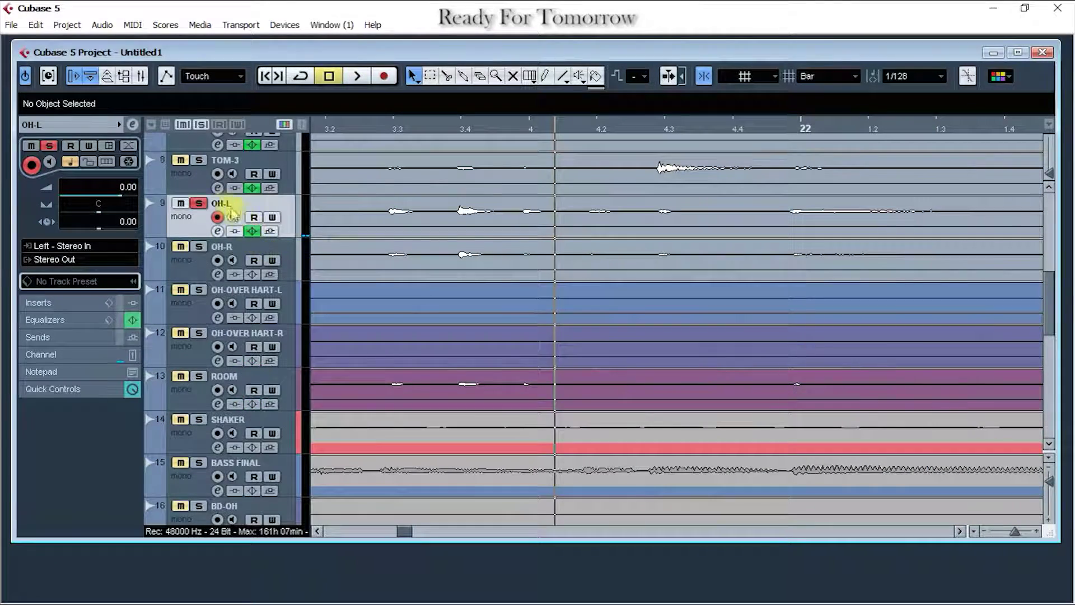
Toggle OH-L's solo off and back on and audition the overhead again.
left_click(193, 268)
left_click(198, 203)
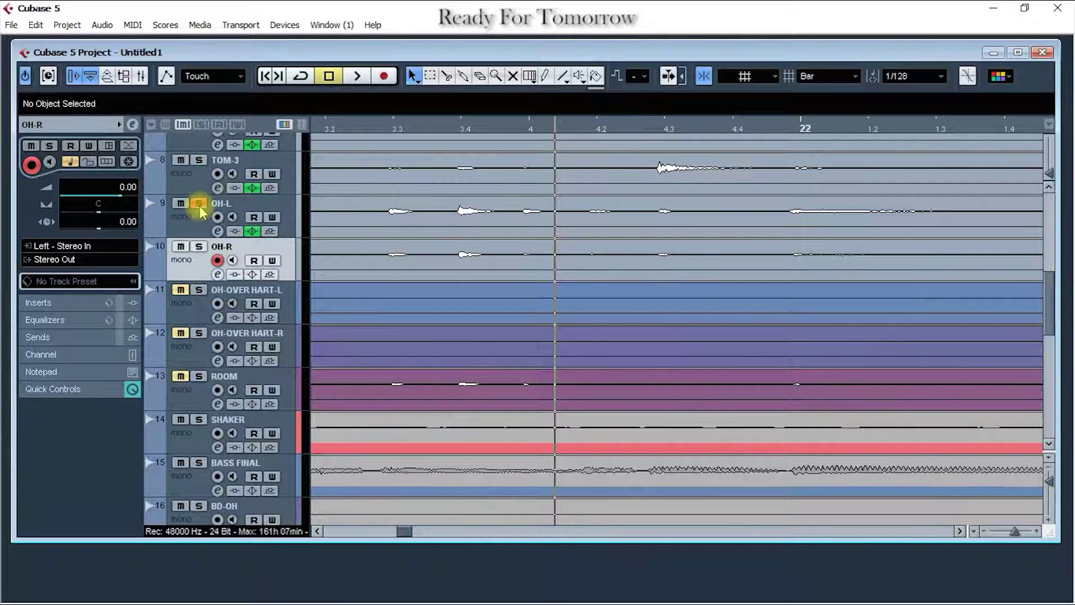
left_click(199, 203)
key("space")
key("space")
left_click(203, 219)
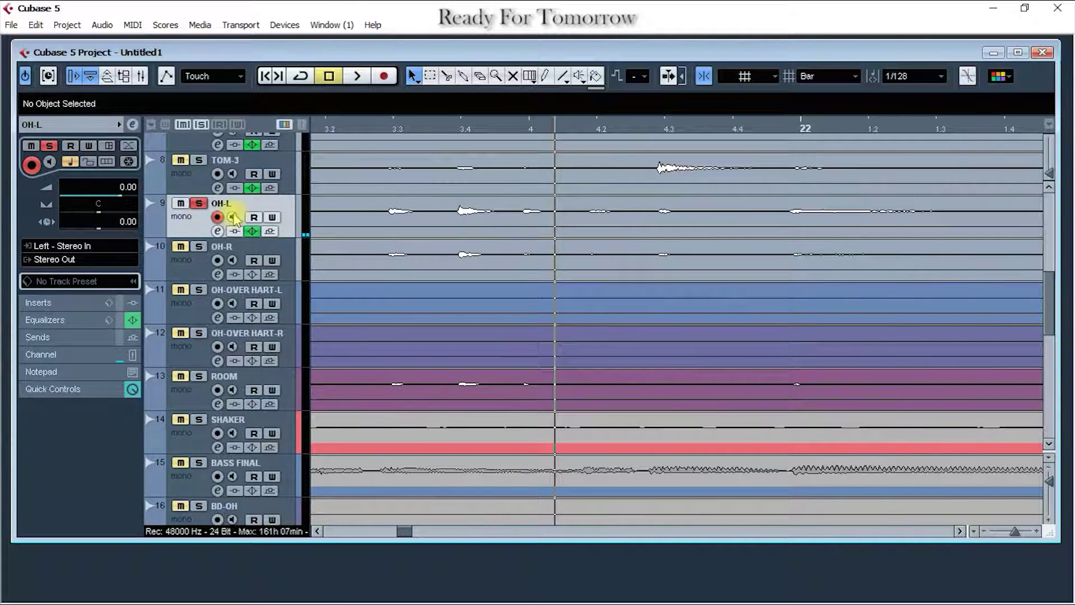
Review OH-L's equalizer curve in its channel settings, close them and take the track out of solo.
left_click(218, 231)
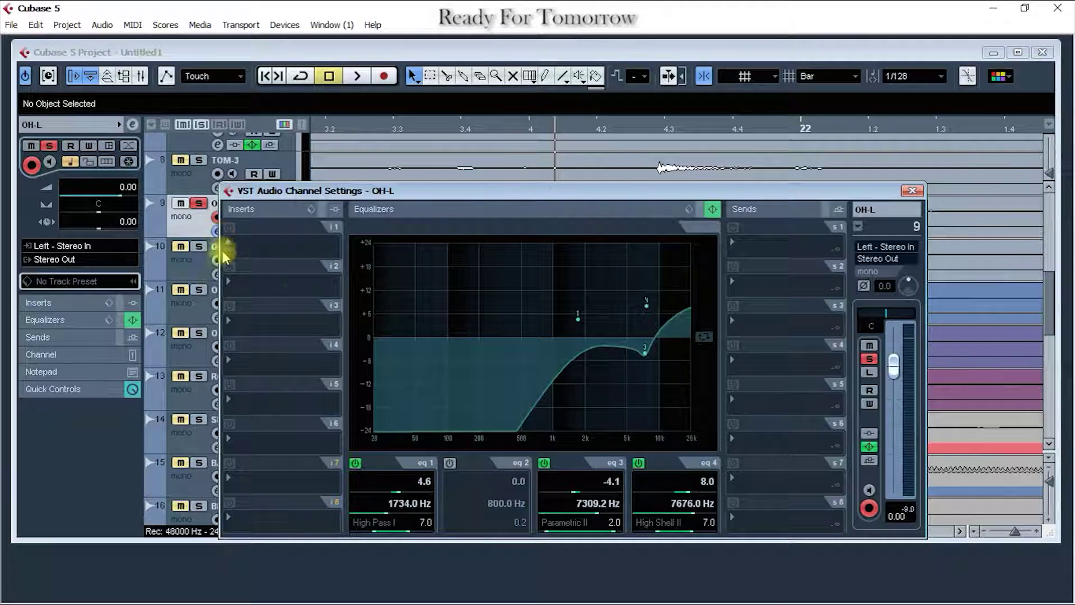
left_click_drag(471, 193, 497, 169)
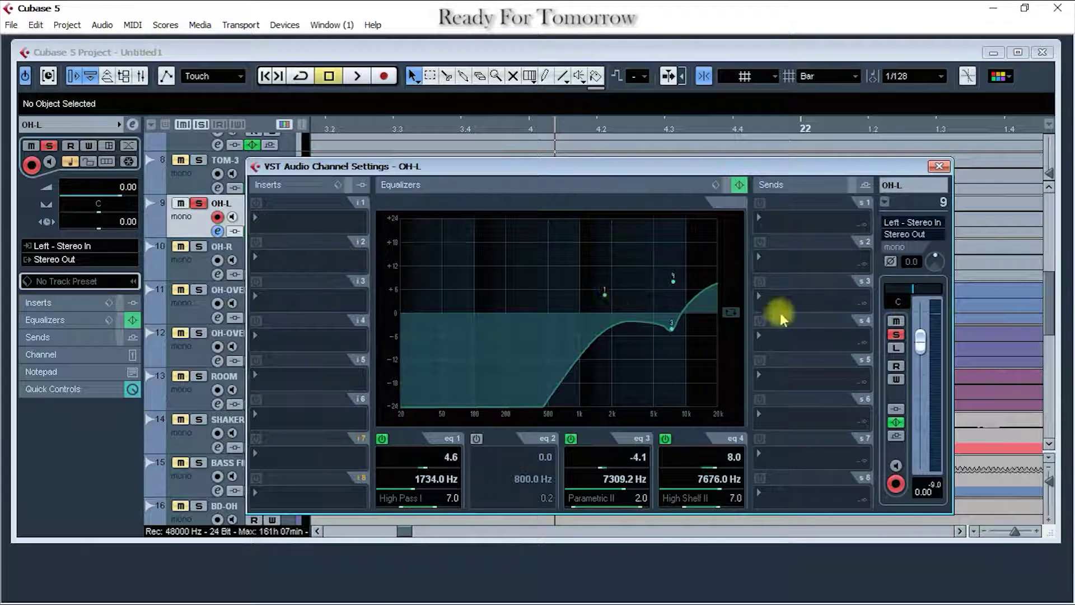
left_click(939, 166)
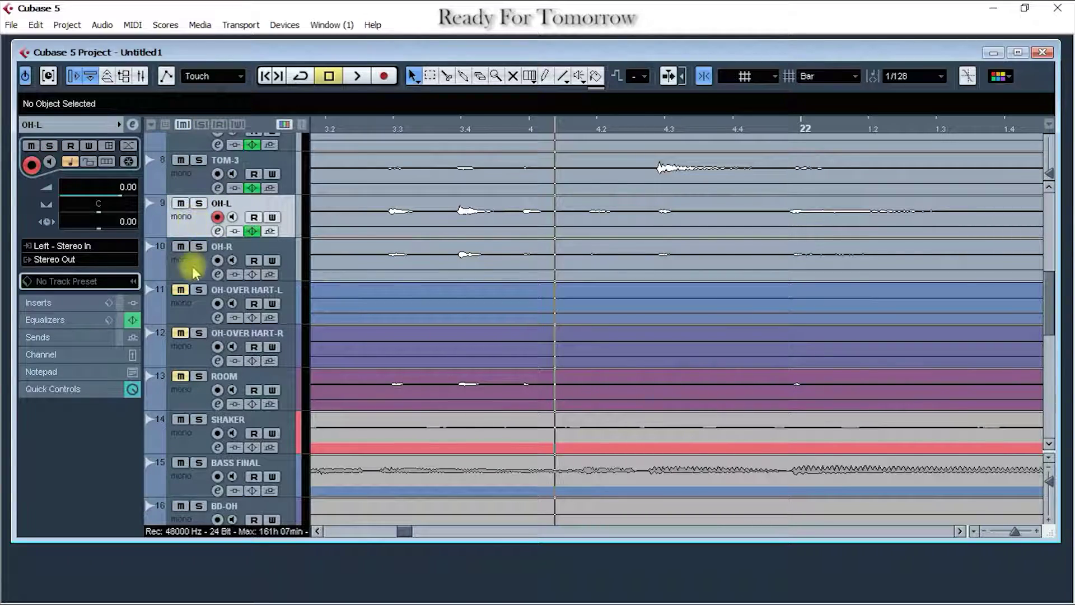
Reopen the mixer and reposition its window to bring its title bar controls into view.
left_click(139, 77)
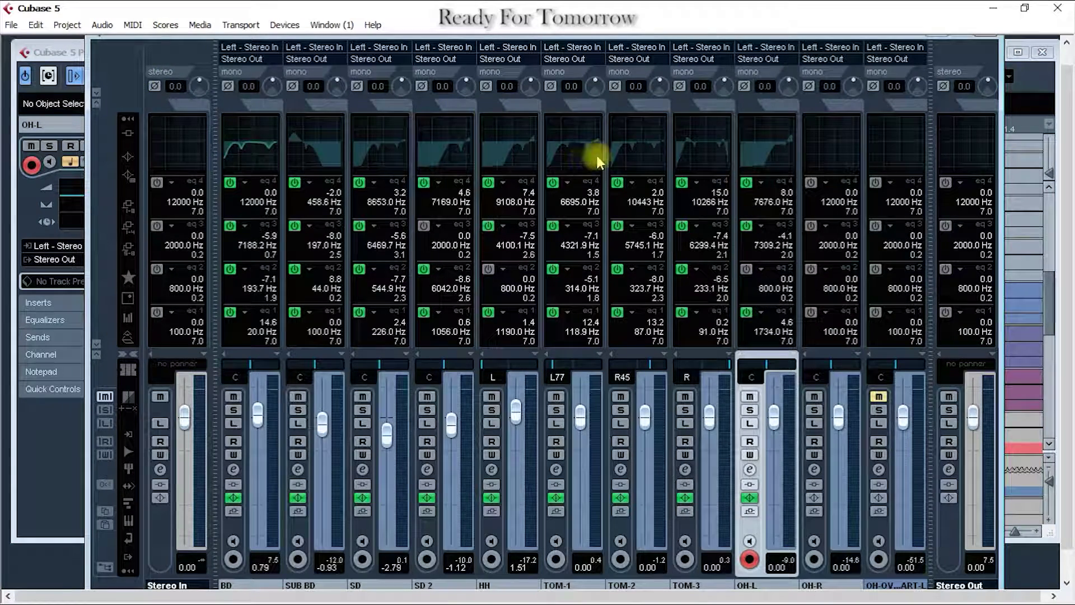
left_click_drag(758, 42, 575, 49)
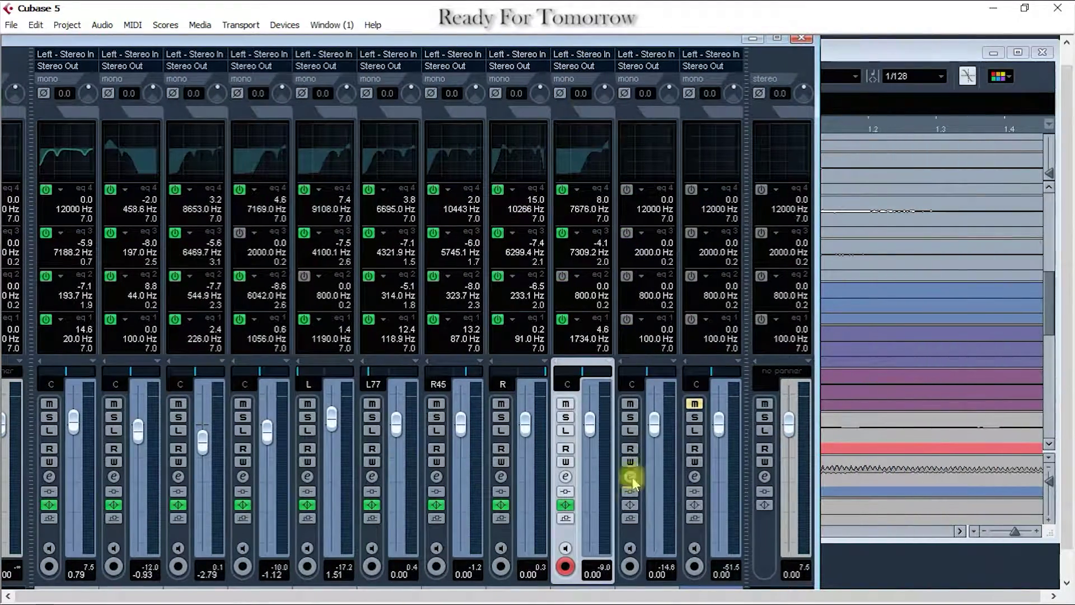
Move the mixer window so that all channel strips are in view and solo OH-L.
left_click(1025, 8)
left_click(1065, 31)
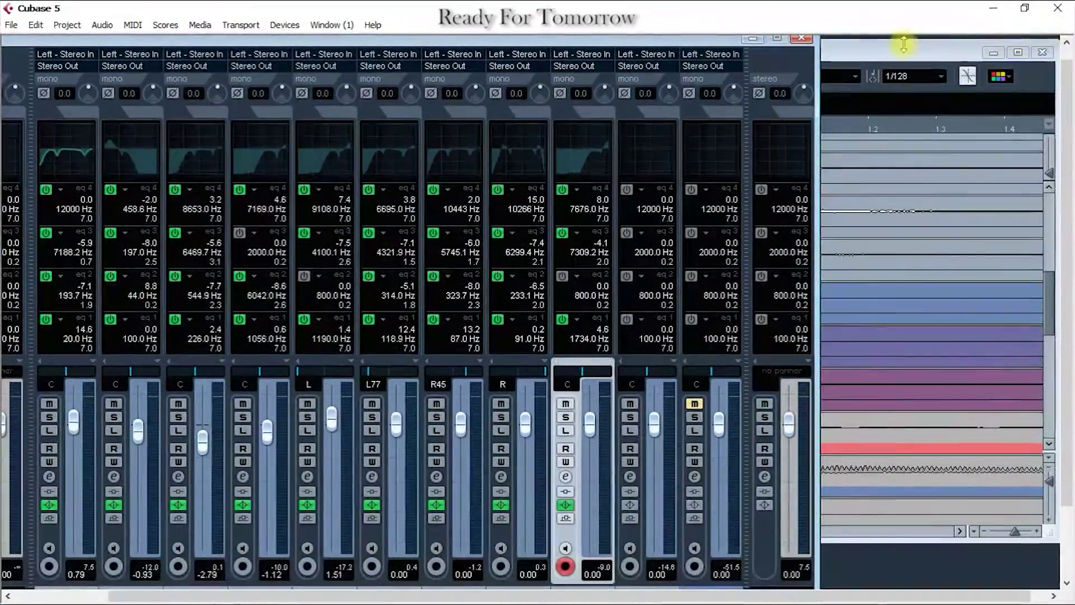
left_click_drag(708, 44, 791, 35)
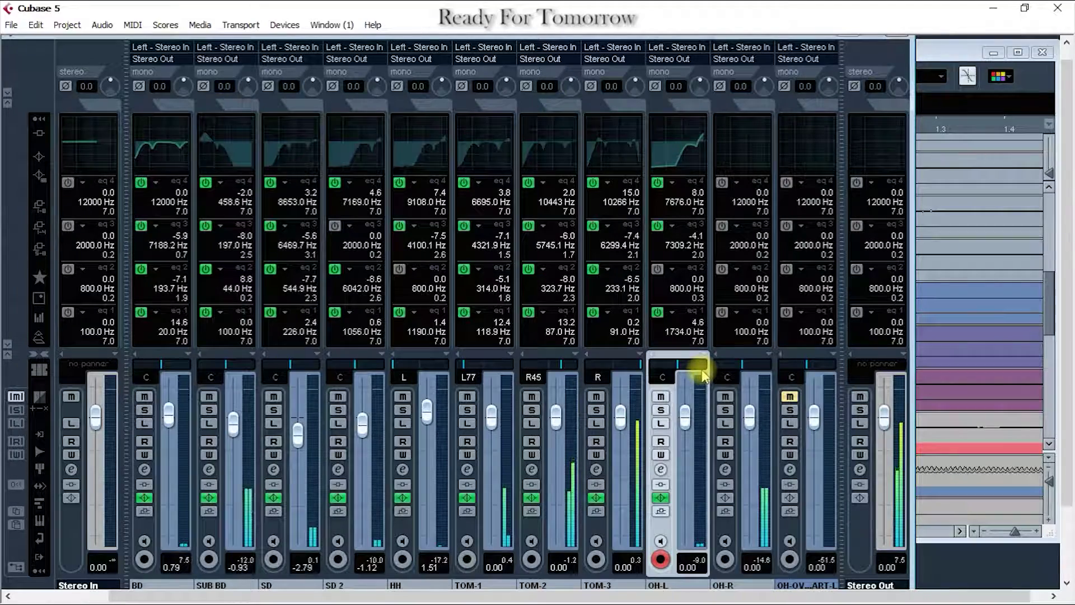
left_click(662, 412)
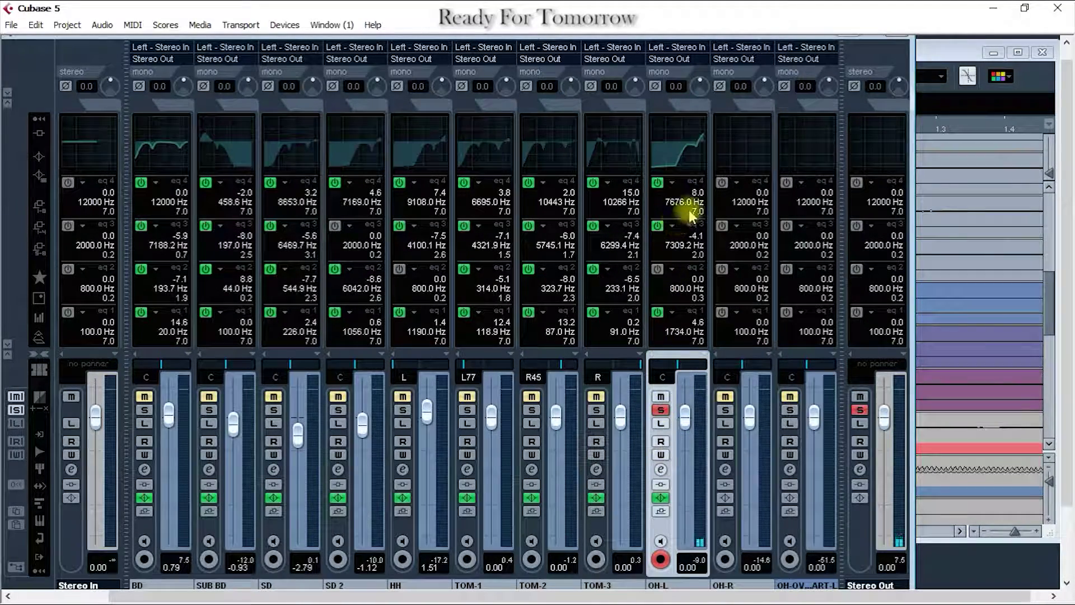
Copy OH-L's band 4 equalizer gain of 8.0 and frequency of 7676 Hz to band 4 of OH-R.
right_click(695, 193)
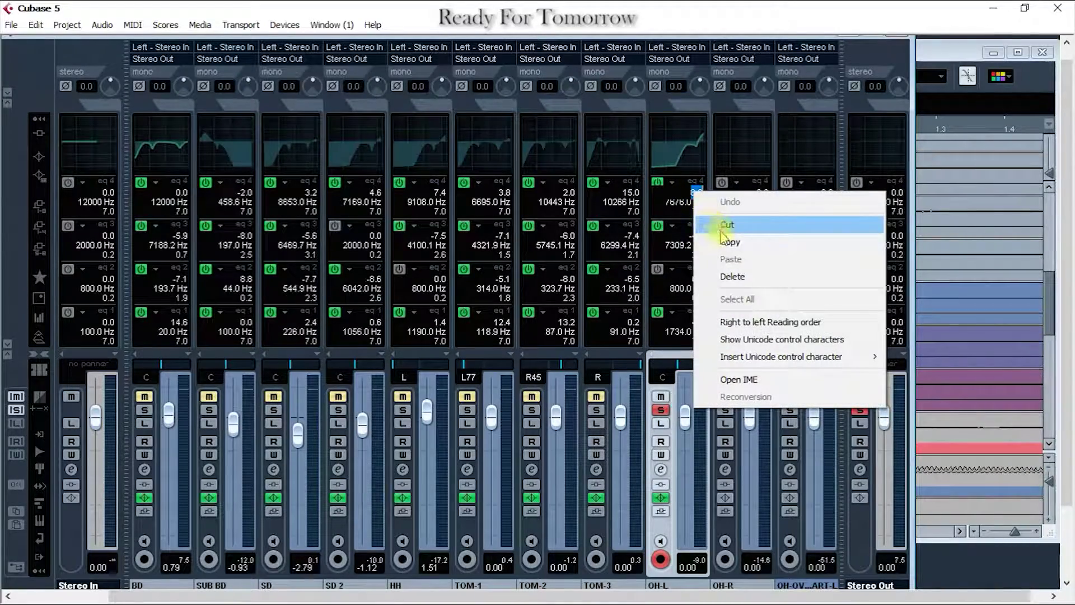
left_click(730, 242)
right_click(761, 196)
left_click(782, 242)
right_click(681, 206)
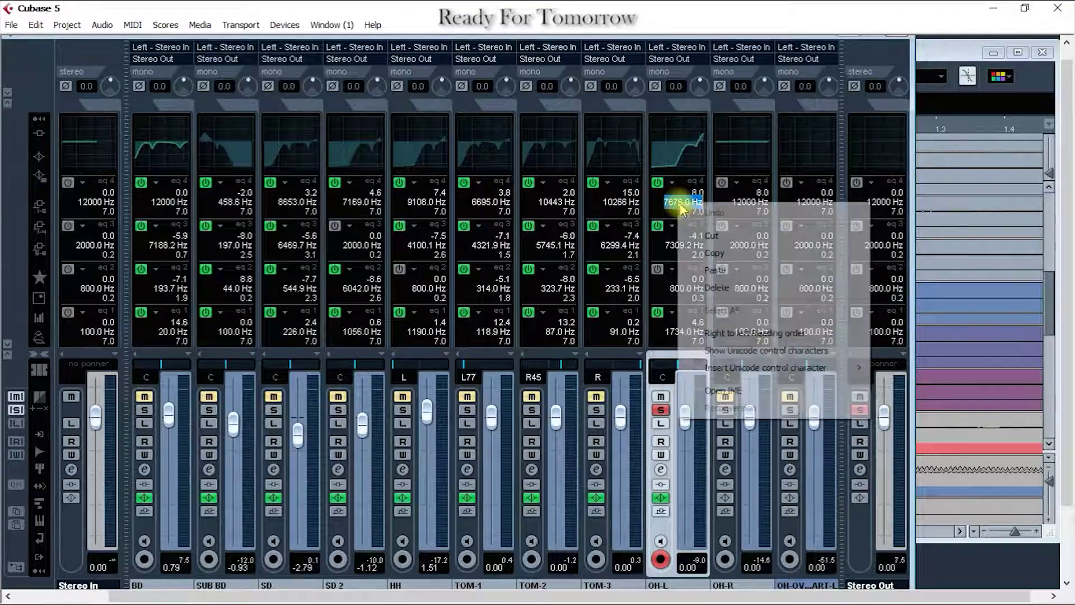
left_click(720, 244)
left_click(750, 204)
right_click(756, 206)
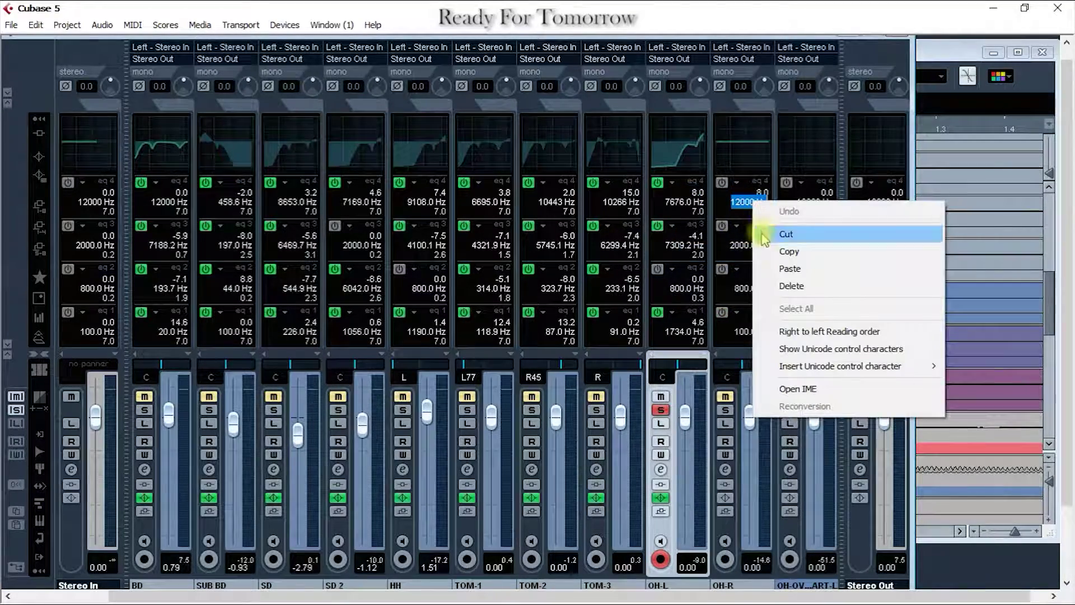
left_click(781, 267)
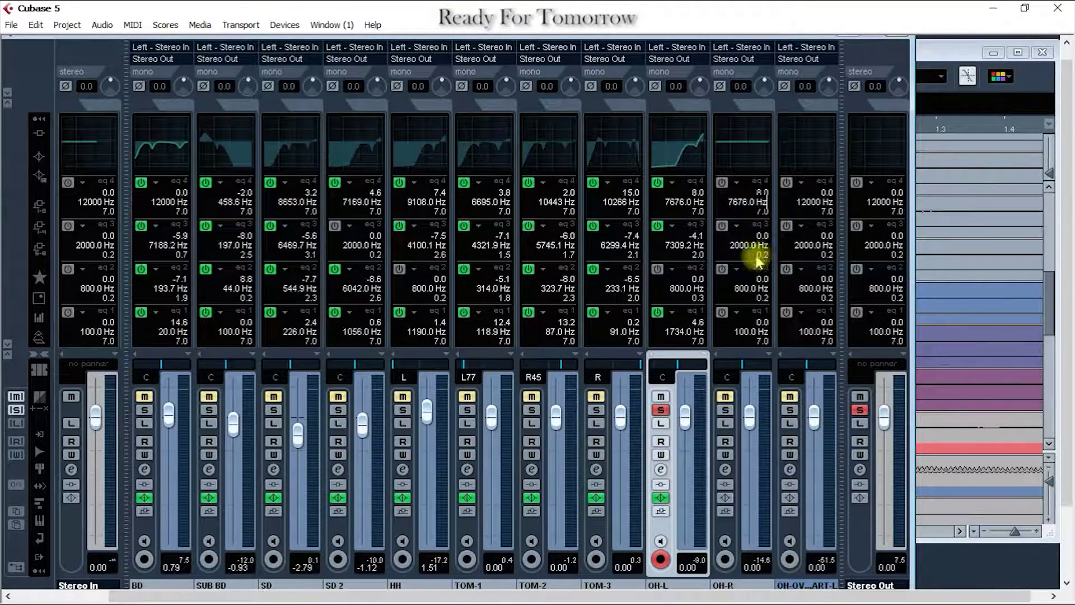
Copy OH-L's band 3 equalizer gain of -4.1 and frequency of 7309.2 Hz to band 3 of OH-R.
right_click(694, 241)
left_click(728, 283)
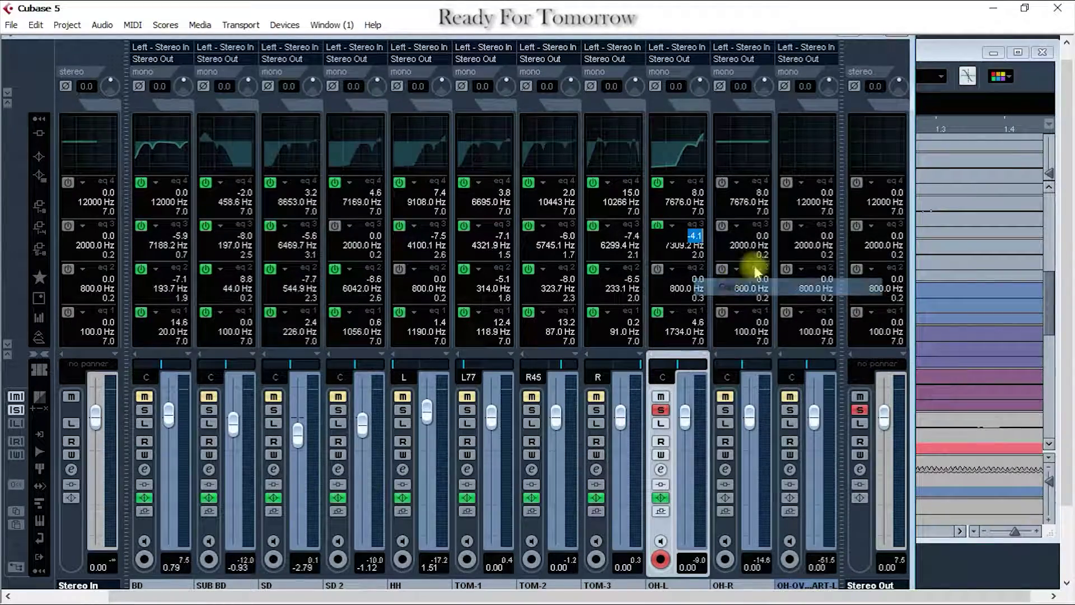
right_click(761, 236)
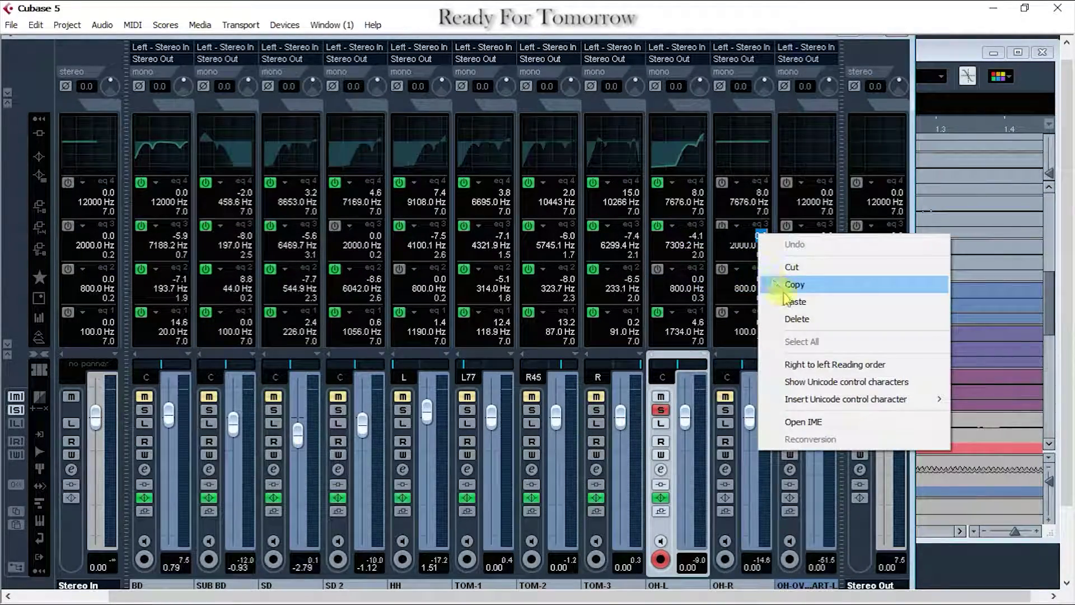
left_click(784, 298)
right_click(680, 250)
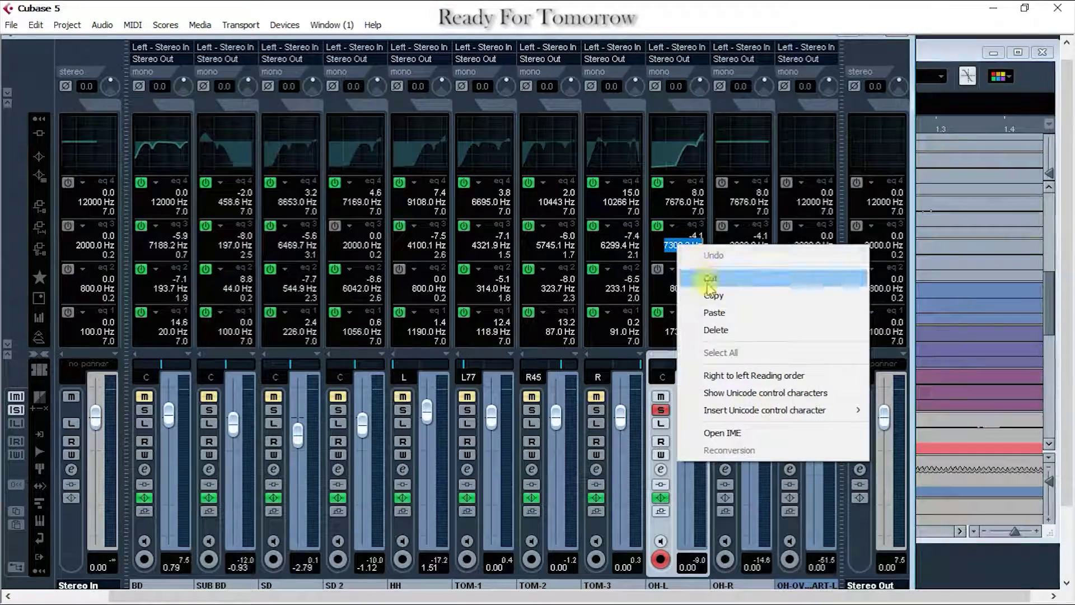
left_click(725, 289)
right_click(751, 249)
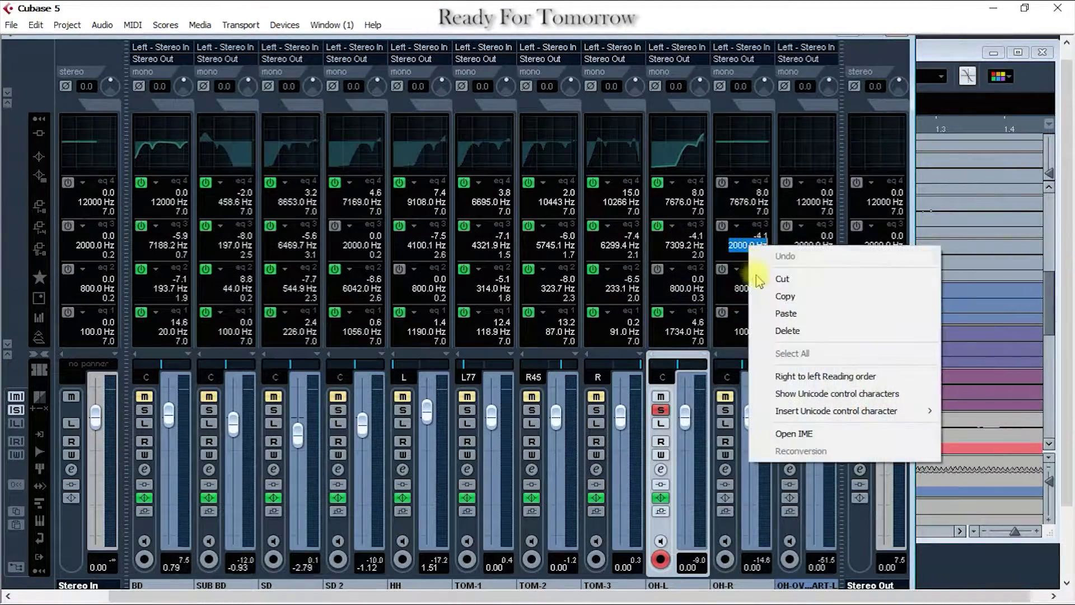
left_click(781, 312)
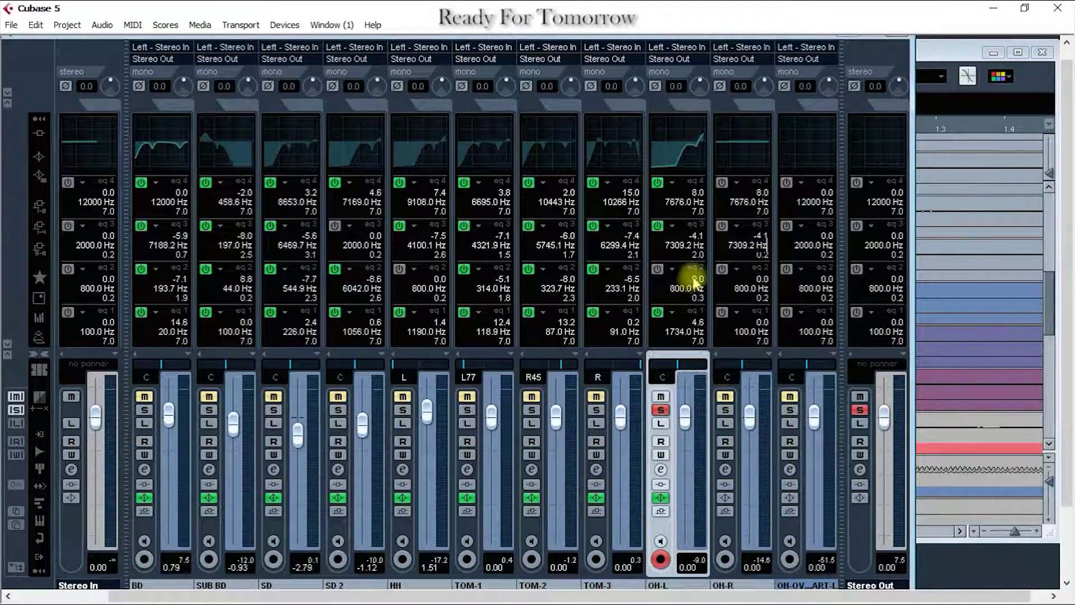
right_click(696, 279)
left_click(683, 294)
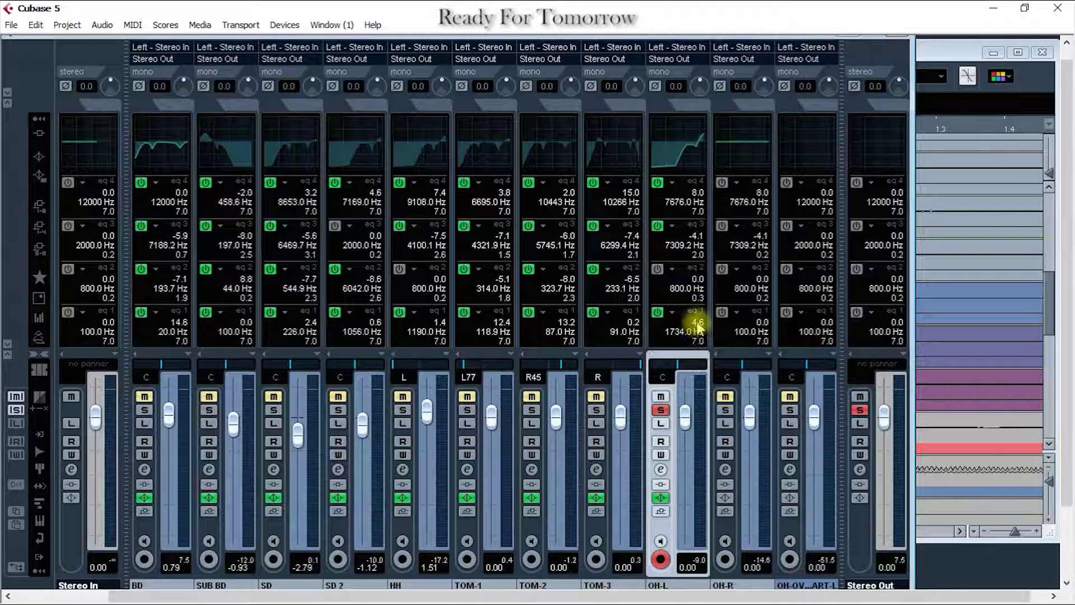
Set OH-R's band 1 filter to High Pass I and copy OH-L's band 1 gain of 4.6 and frequency of 1734 Hz to it.
left_click(737, 313)
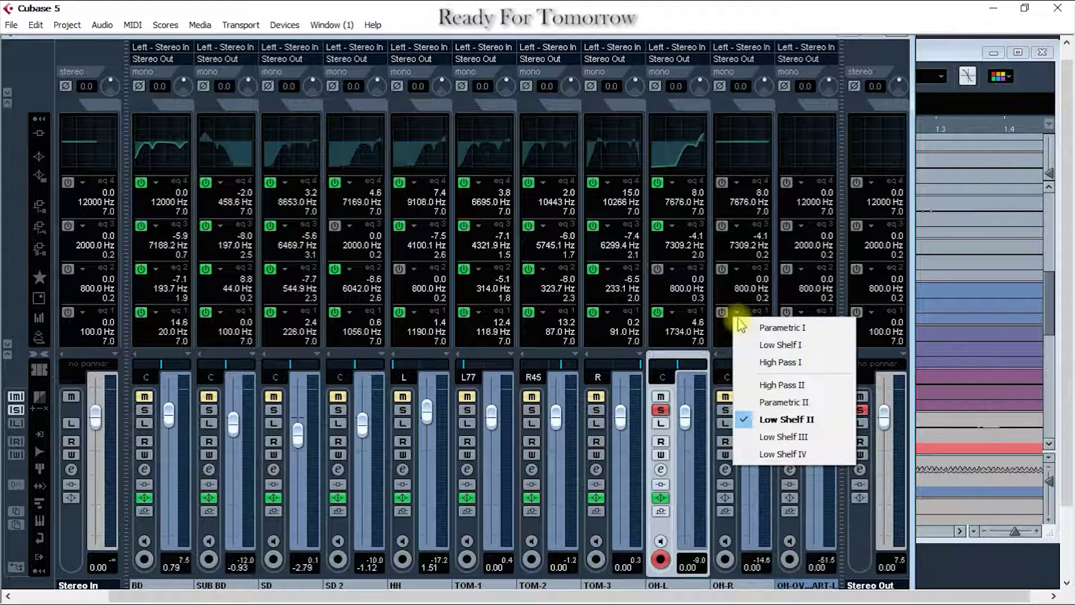
left_click(789, 364)
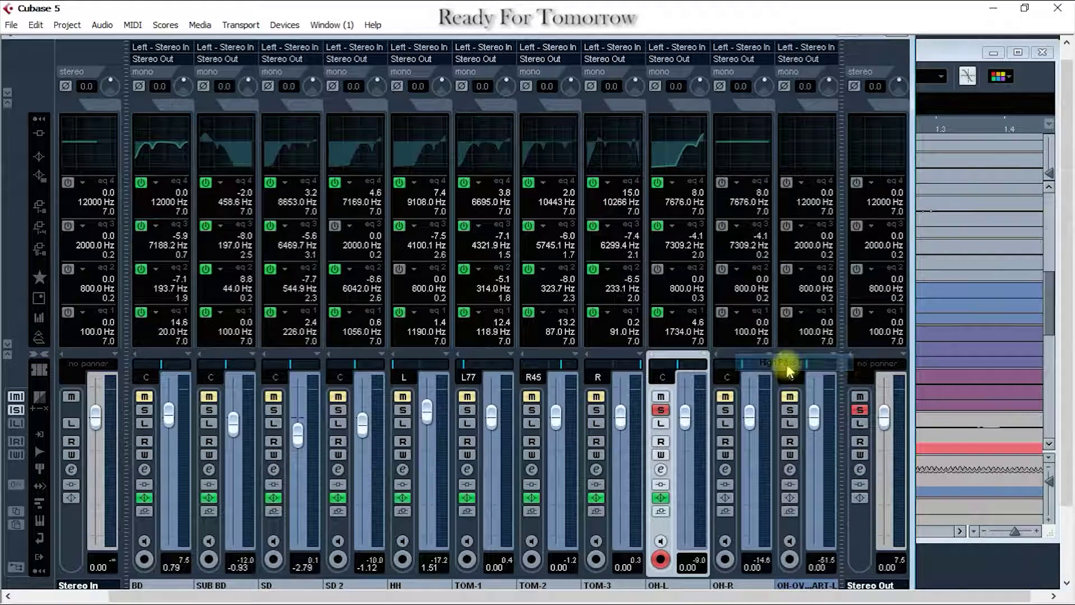
right_click(697, 328)
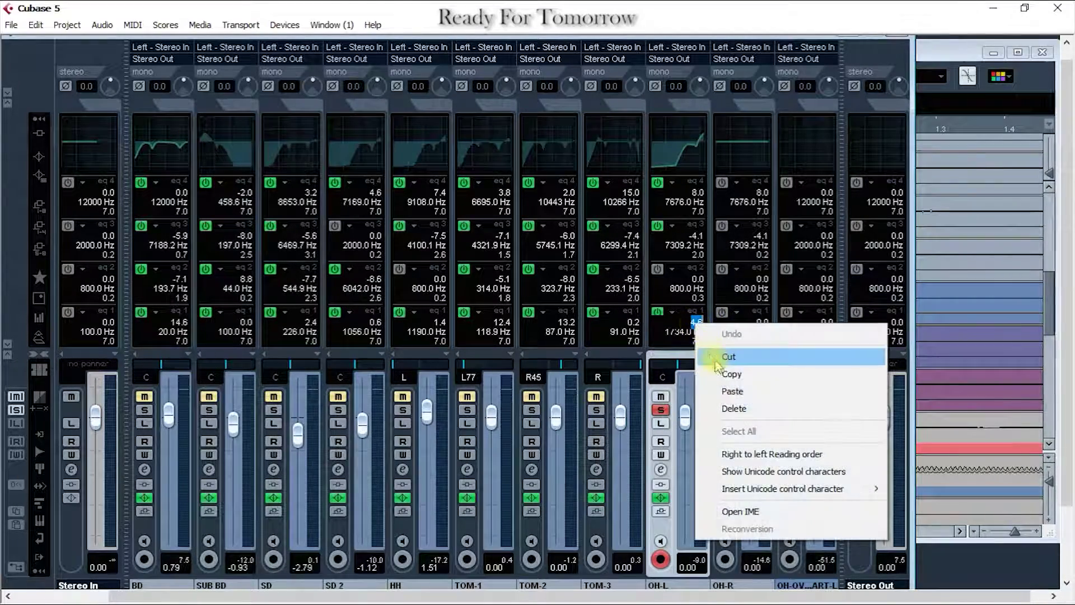
left_click(731, 374)
right_click(763, 327)
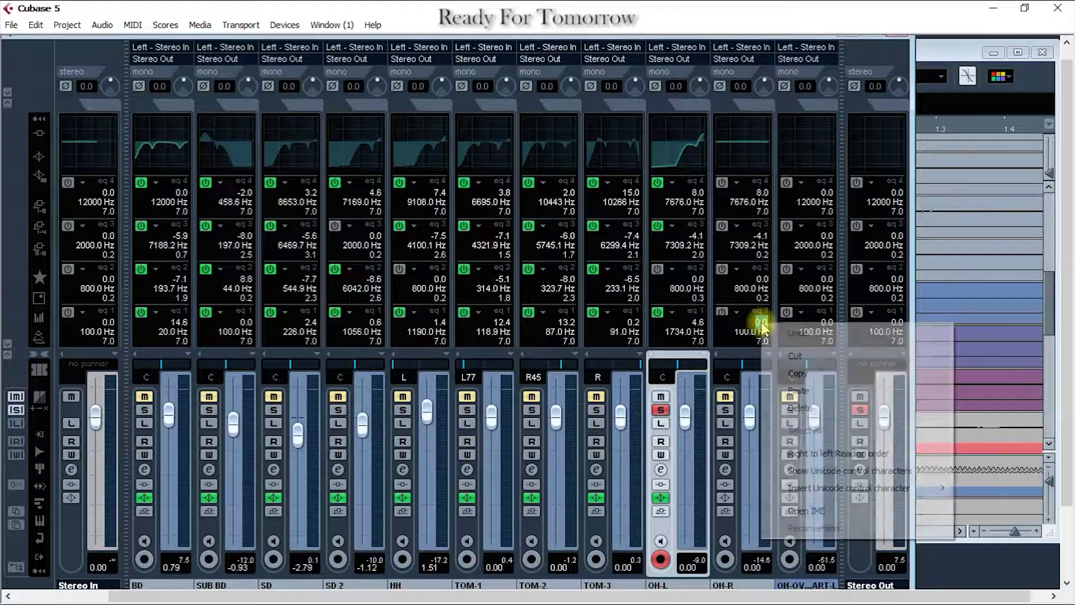
left_click(781, 385)
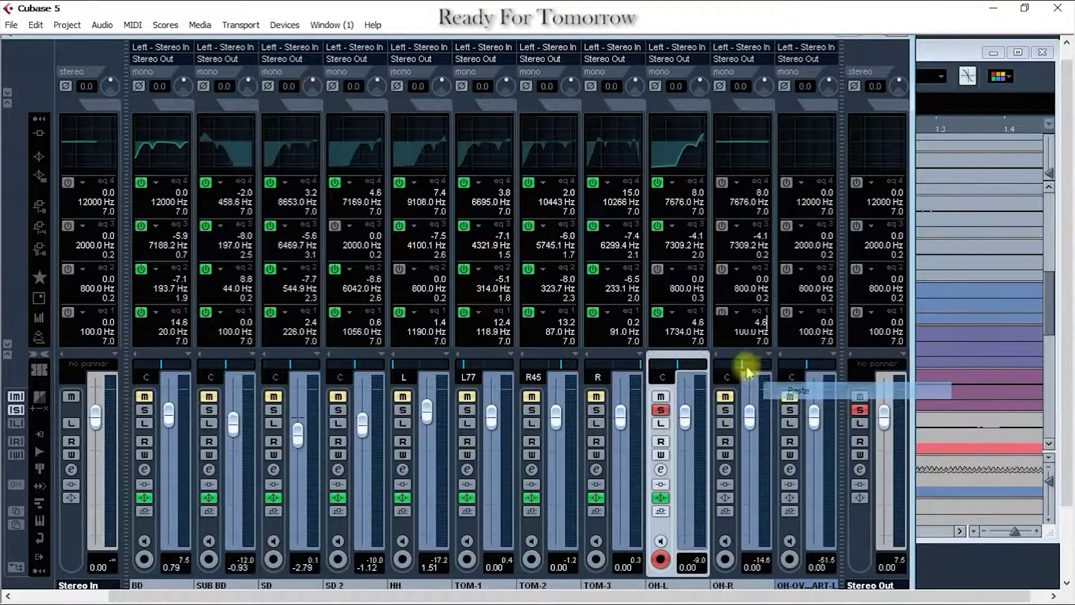
right_click(678, 332)
left_click(730, 376)
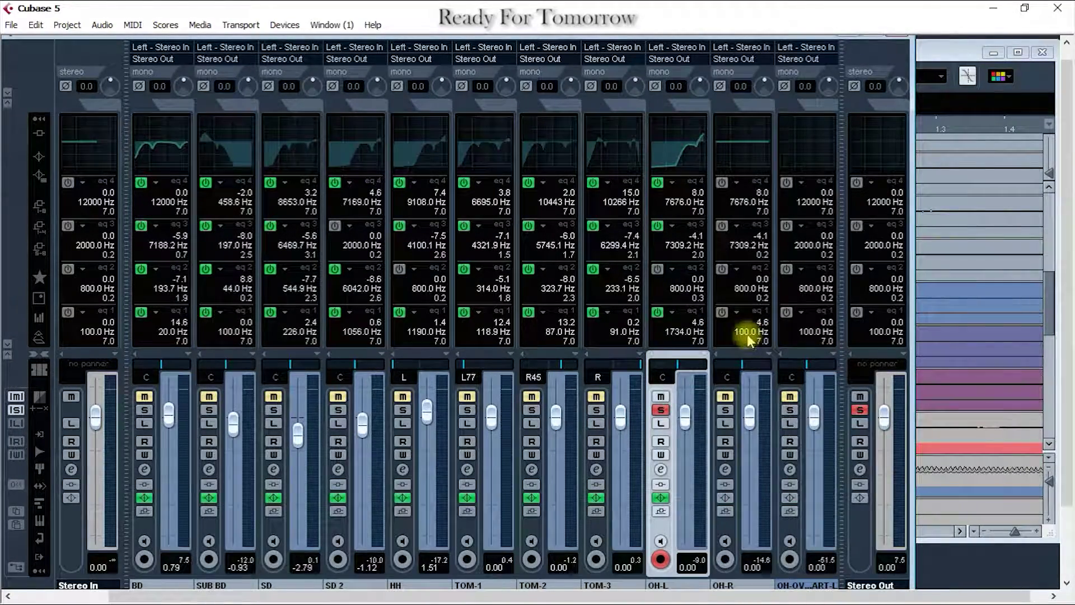
right_click(749, 336)
left_click(762, 400)
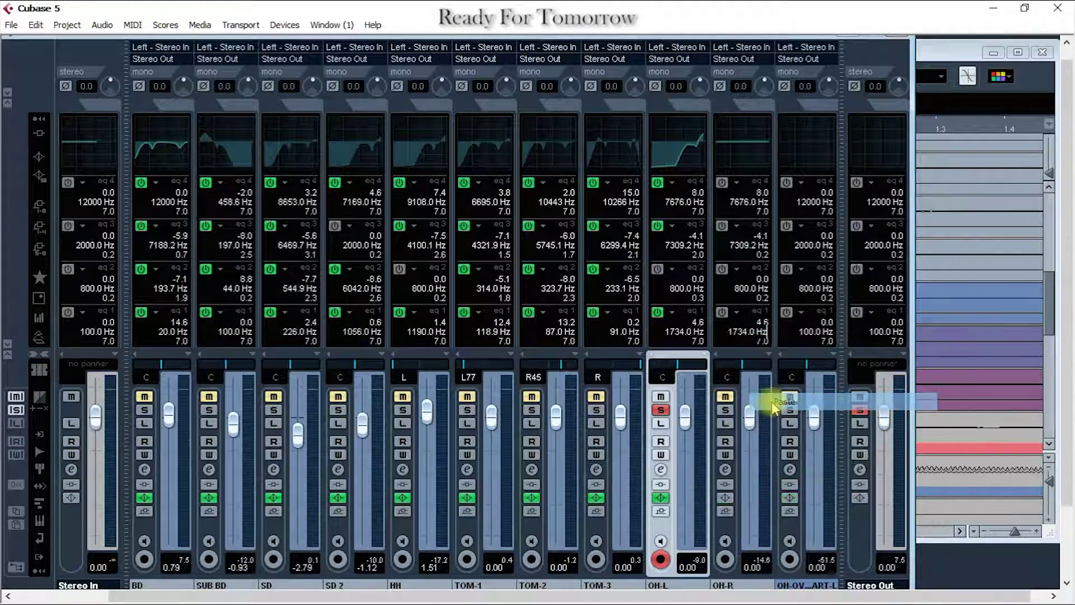
Enable equalizer bands 4, 3 and 1 on OH-R.
left_click(722, 182)
left_click(722, 226)
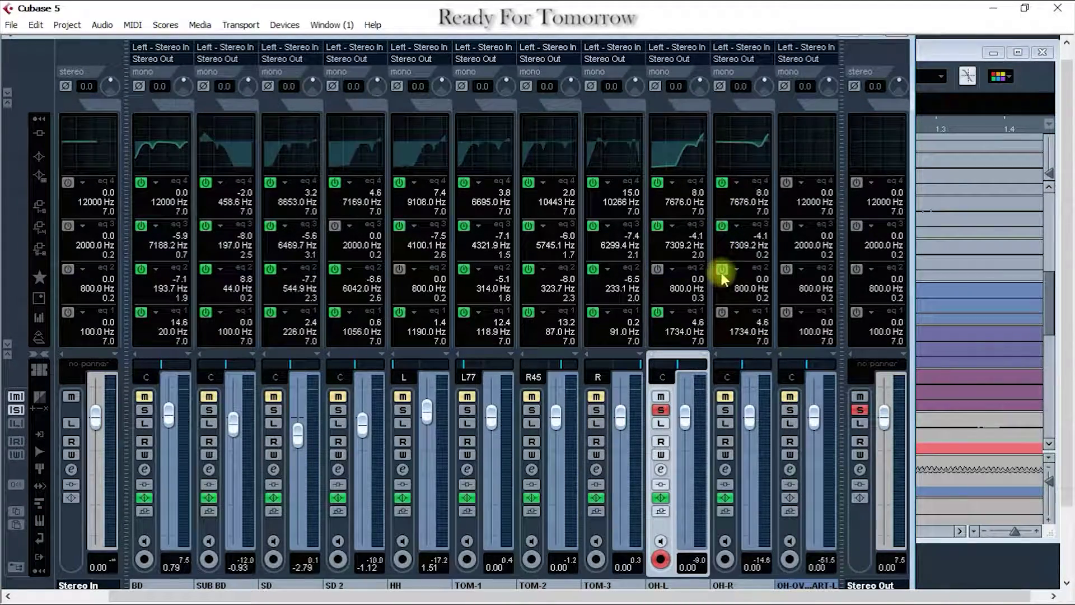
left_click(722, 312)
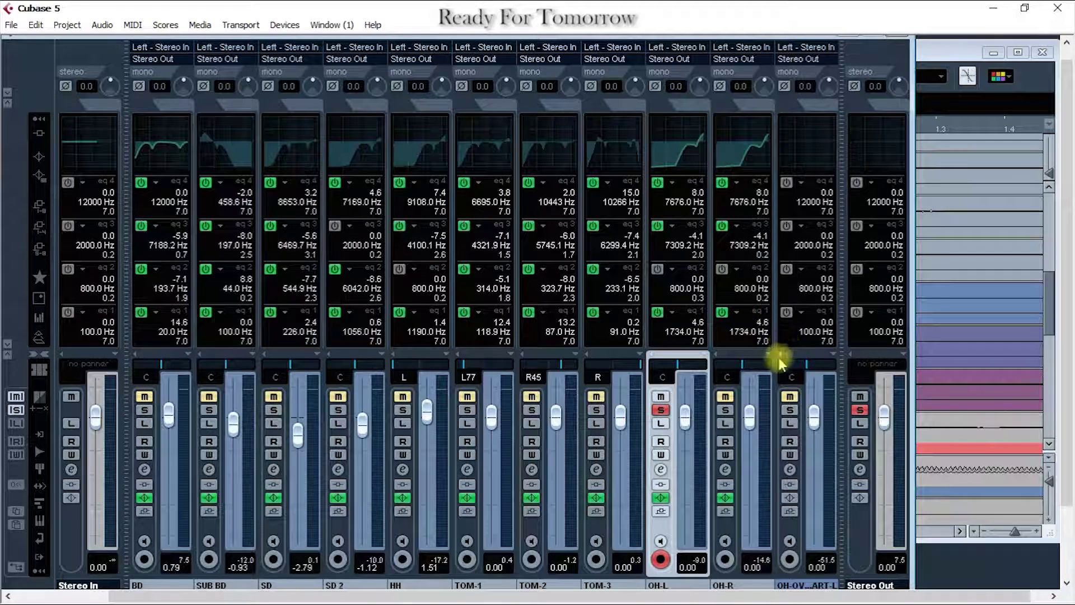
Unmute and solo OH-R, then pan it fully right and pan OH-L fully left.
left_click(726, 397)
left_click(725, 410)
left_click_drag(749, 365, 812, 374)
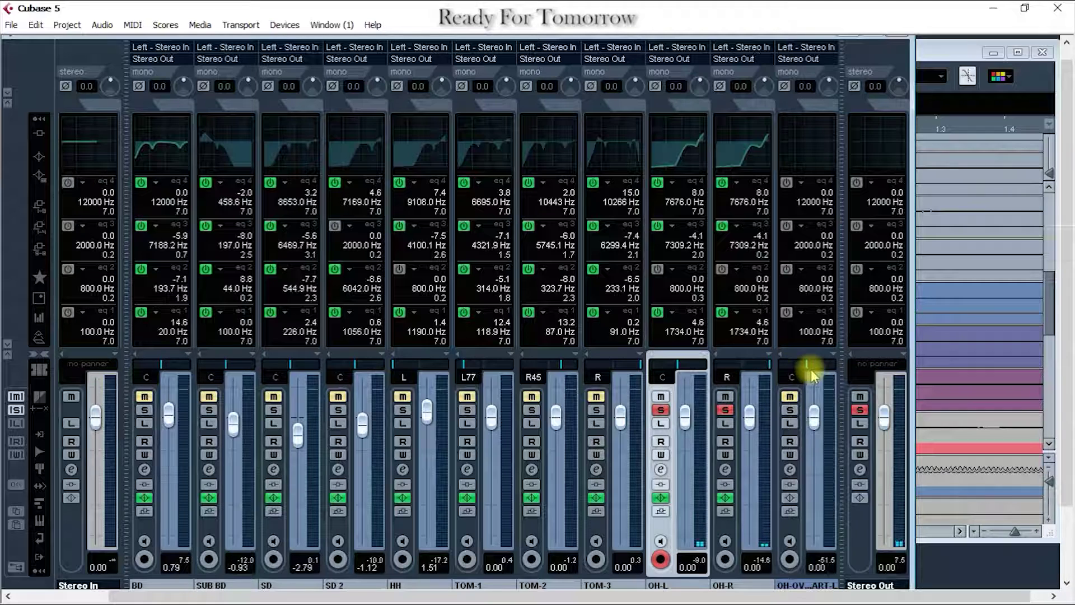
left_click_drag(681, 363, 635, 372)
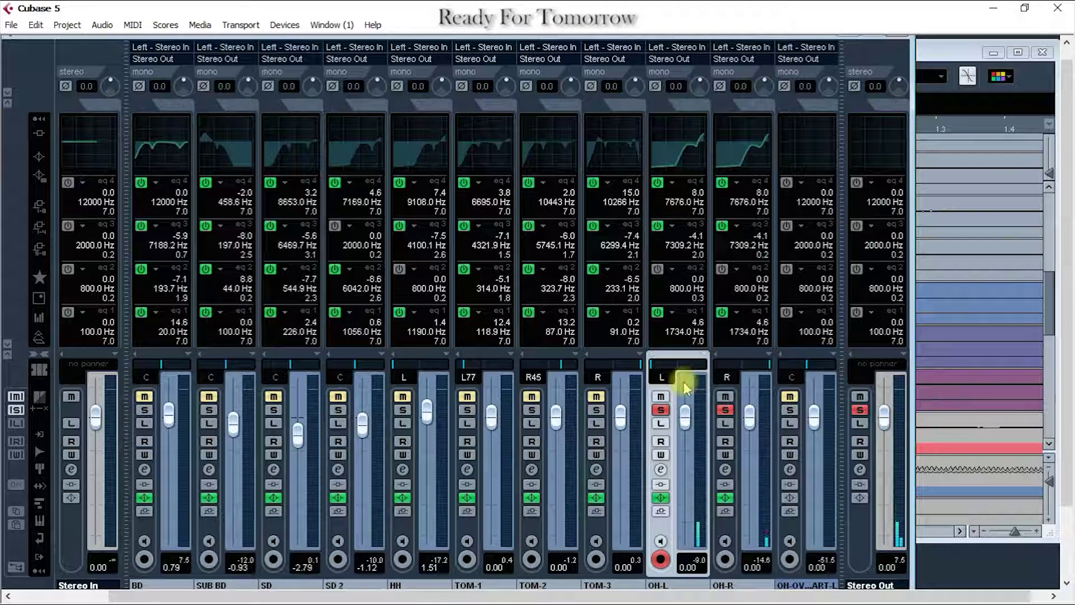
Link the OH-L and OH-R channels and set their faders together to about -0.23.
left_click(726, 529, "ctrl")
right_click(678, 509)
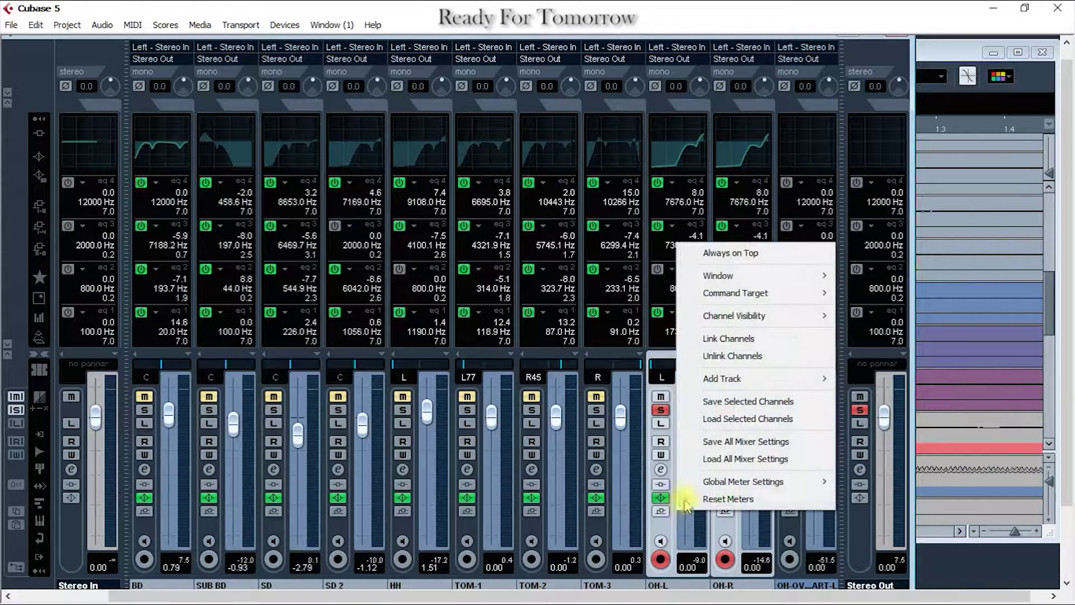
left_click(745, 339)
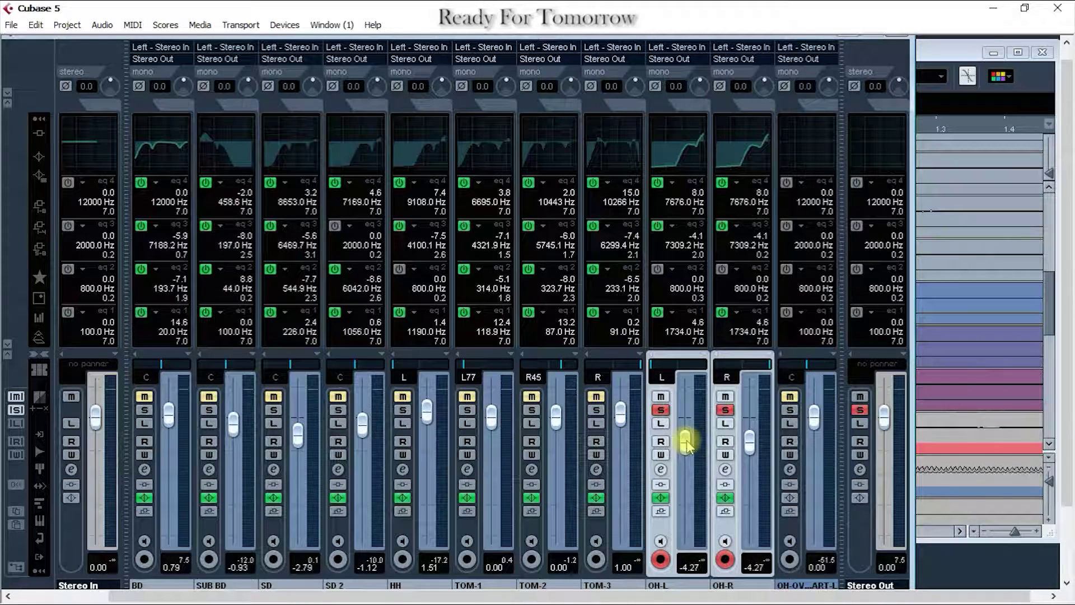
left_click_drag(695, 435, 697, 495)
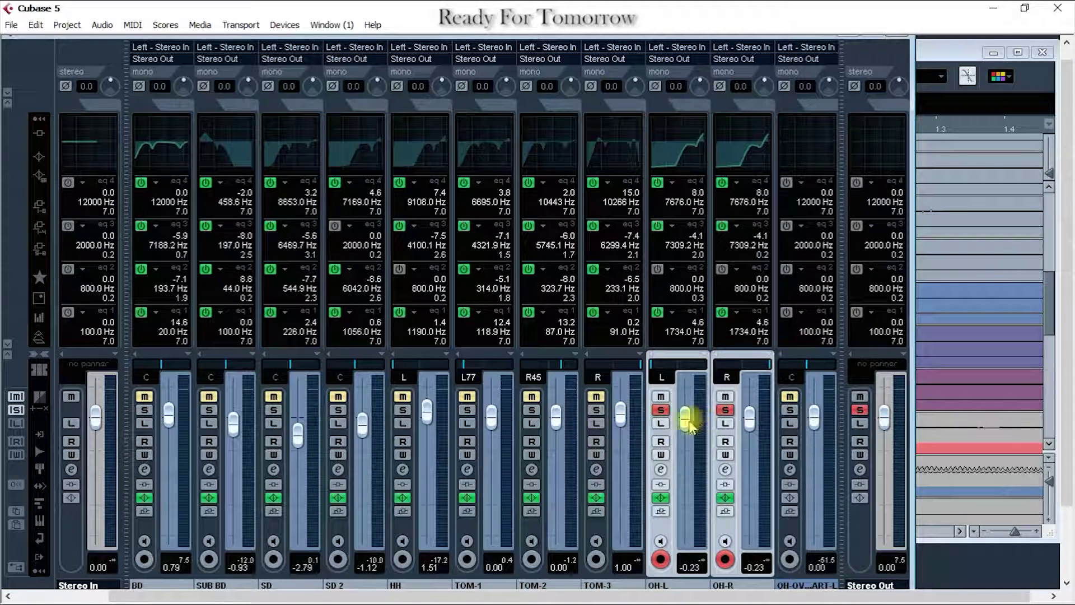
left_click_drag(689, 426, 689, 426)
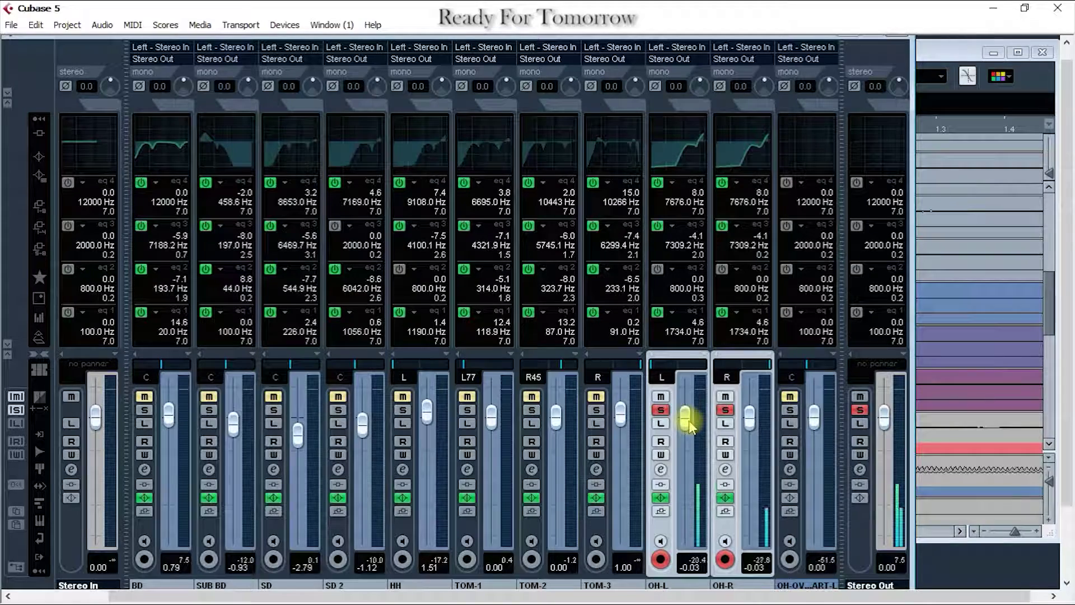
Take both overheads out of solo, close the mixer and play the full mix in the project window.
left_click(728, 412)
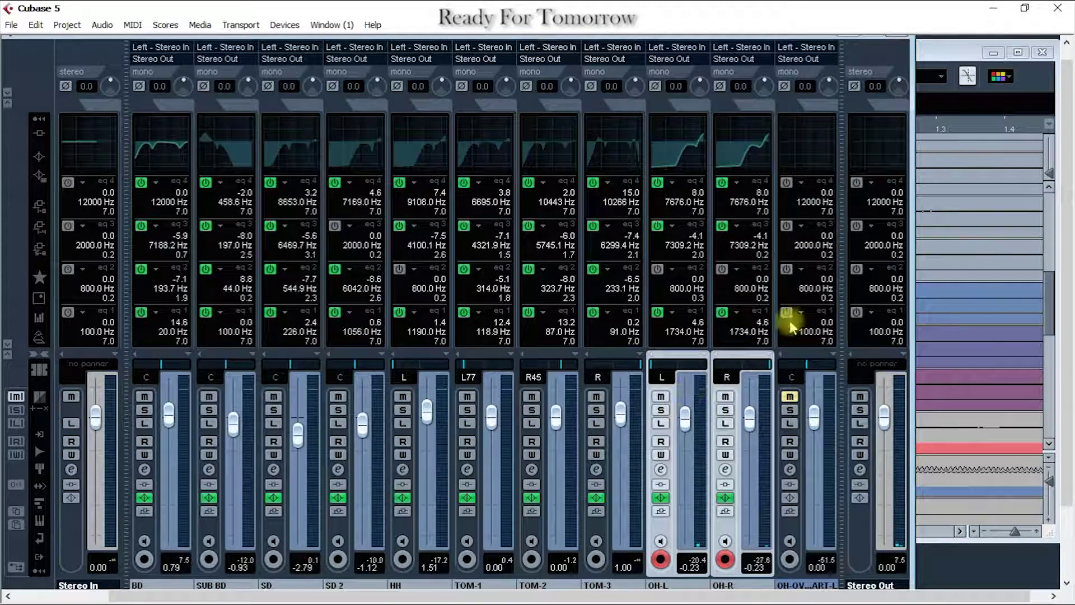
left_click(895, 42)
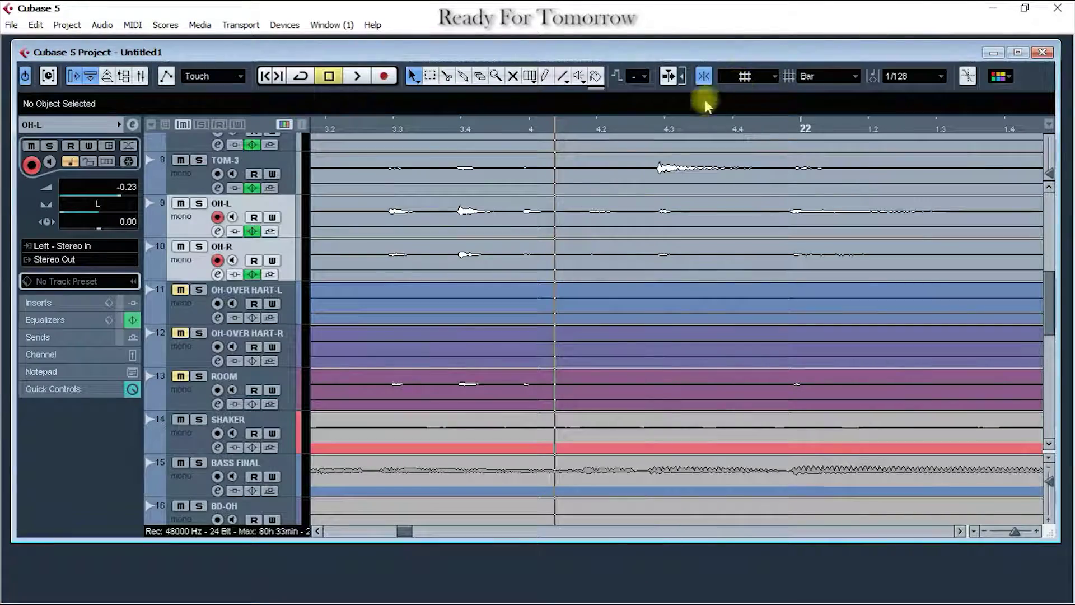
key("g")
key("g")
key("g")
key("g")
key("g")
key("g")
key("g")
key("g")
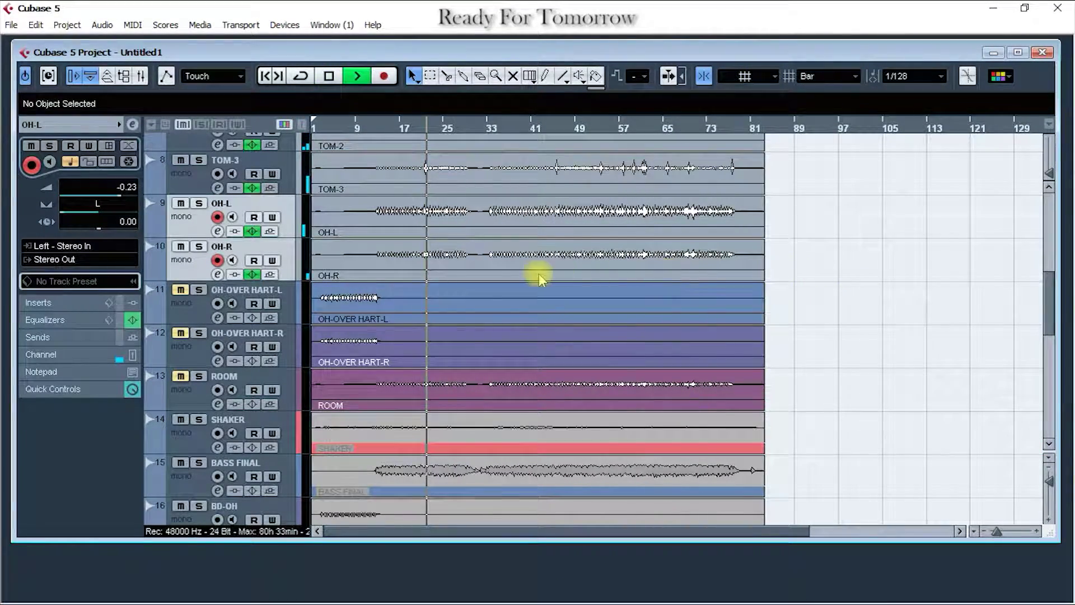
key("h")
key("h")
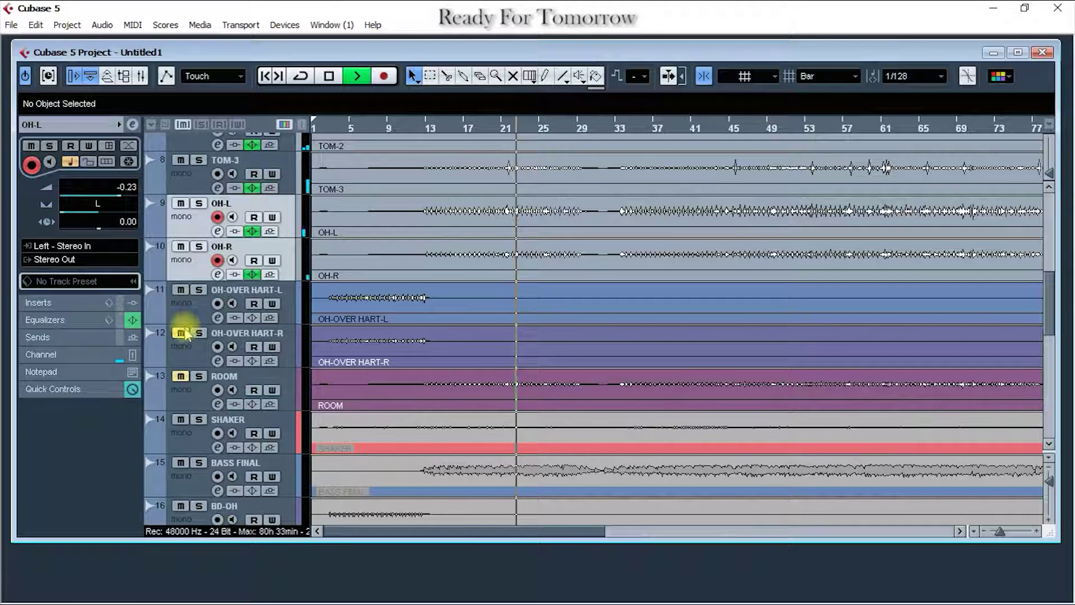
Unmute and solo the ROOM track to audition it during playback.
left_click(182, 264)
scroll(473, 300, "up", 2)
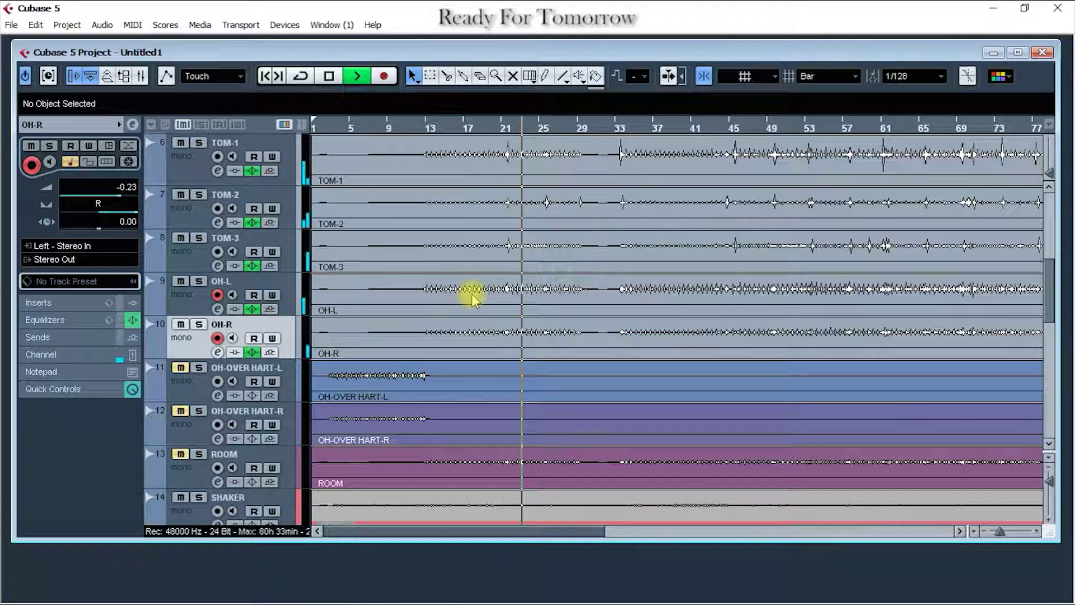
scroll(473, 300, "down", 2)
key("space")
key("h")
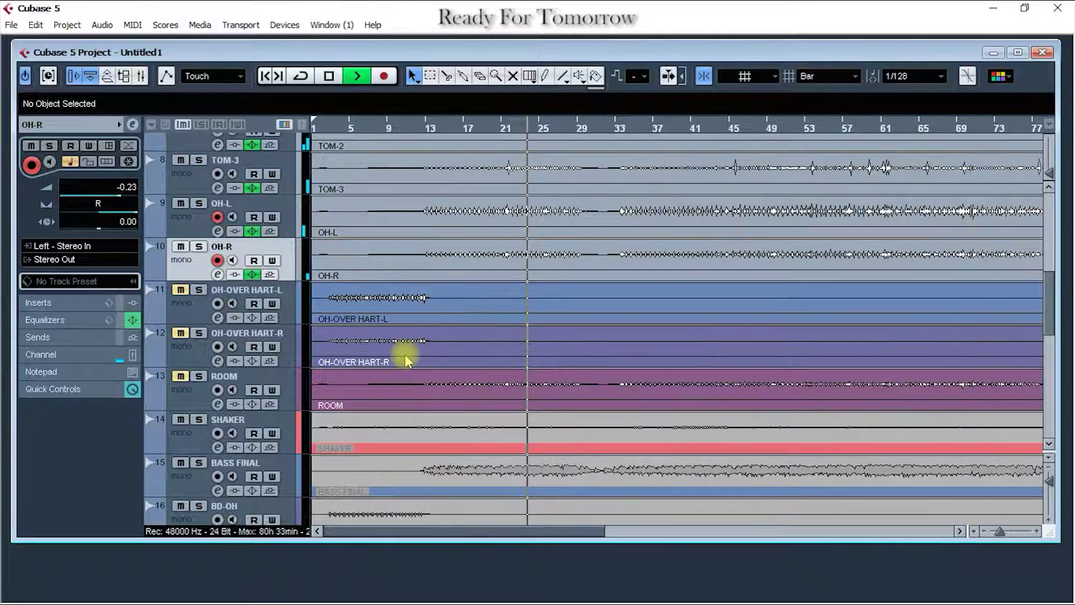
left_click(178, 379)
left_click(199, 378)
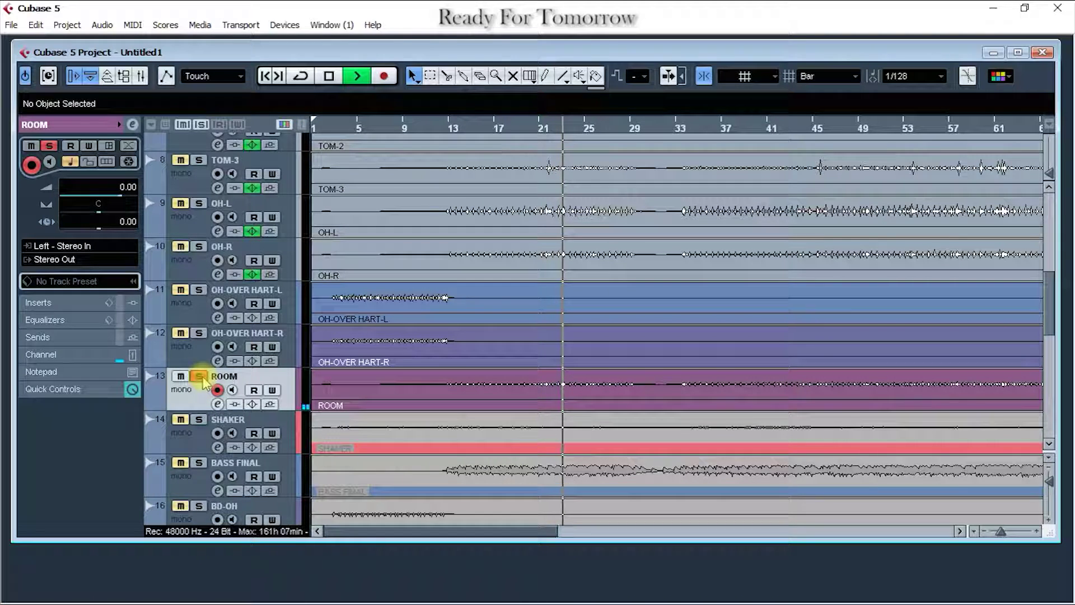
Open ROOM's channel settings, enable EQ bands 2 and 3, and set band 3 to -7.5 dB at 472.5 Hz with Q 1.4.
left_click(218, 404)
key("space")
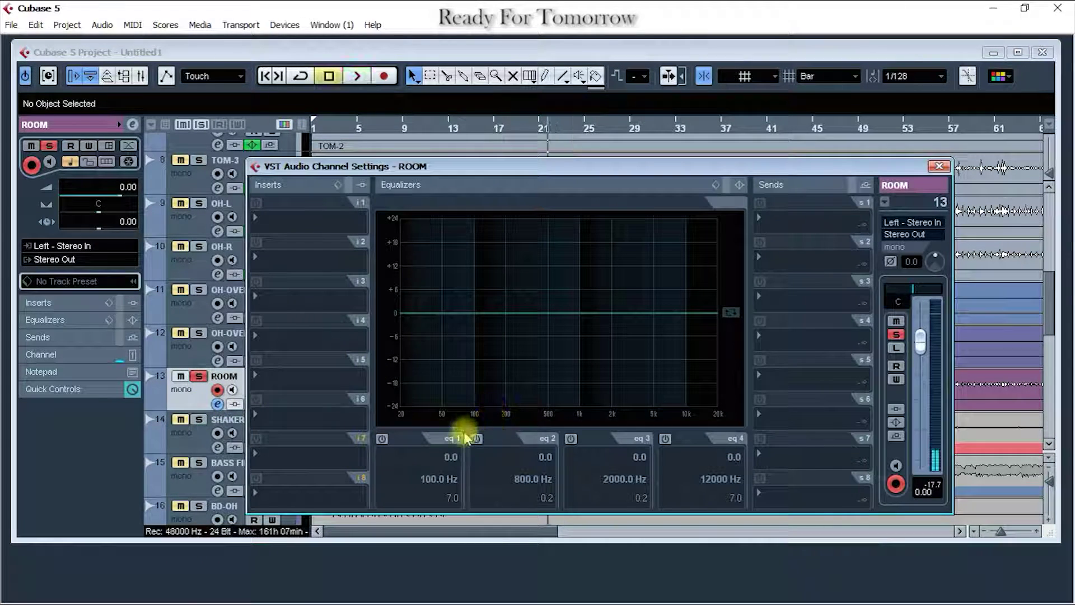
left_click(476, 439)
left_click(570, 439)
left_click_drag(613, 312, 592, 249)
key("space")
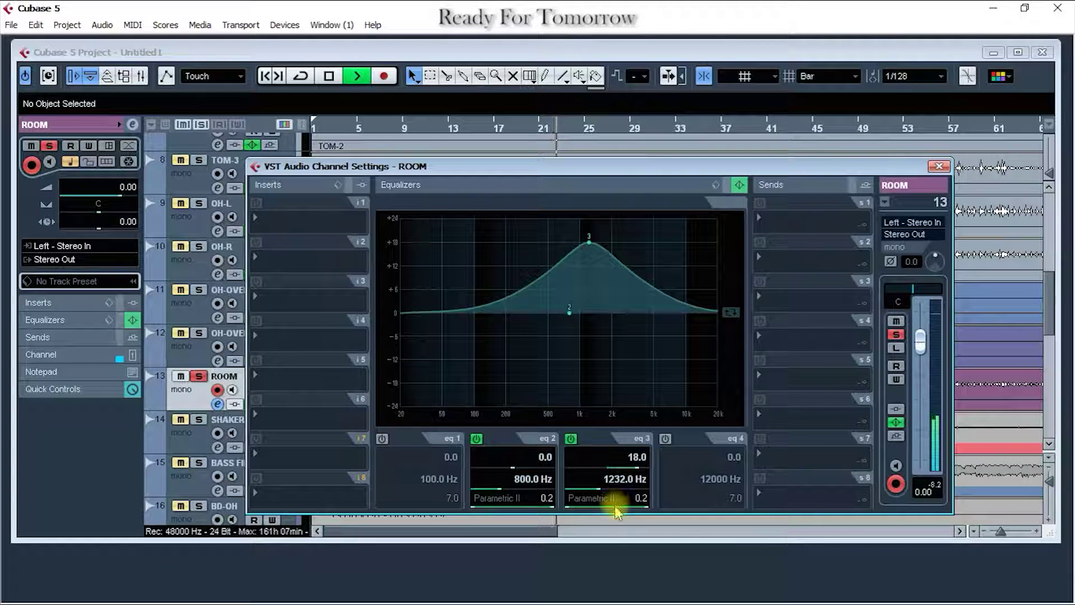
scroll(613, 507, "up", 10)
scroll(603, 491, "down", 10)
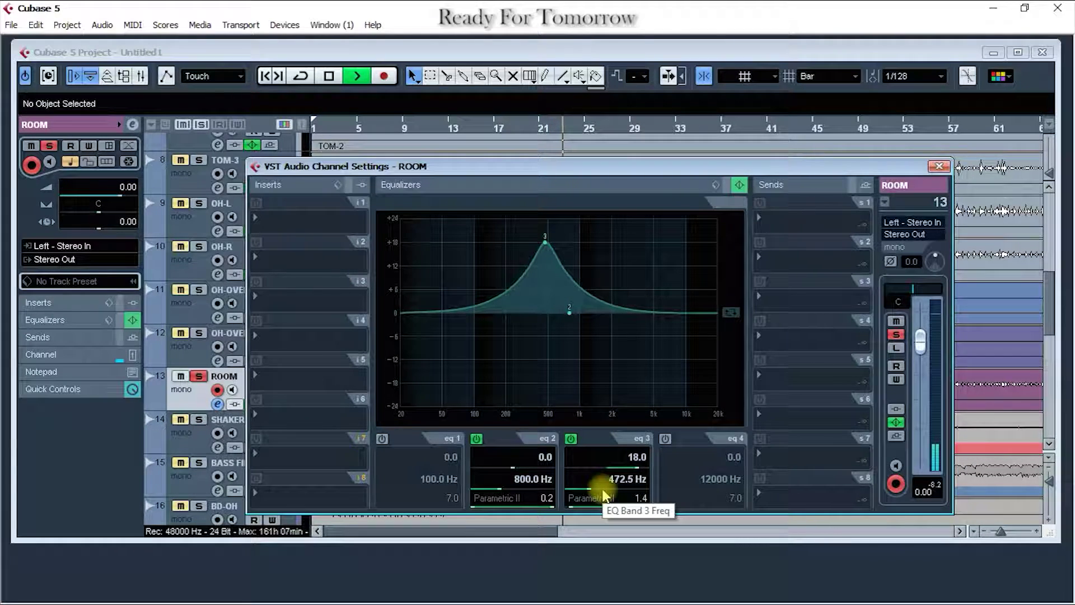
left_click(597, 468)
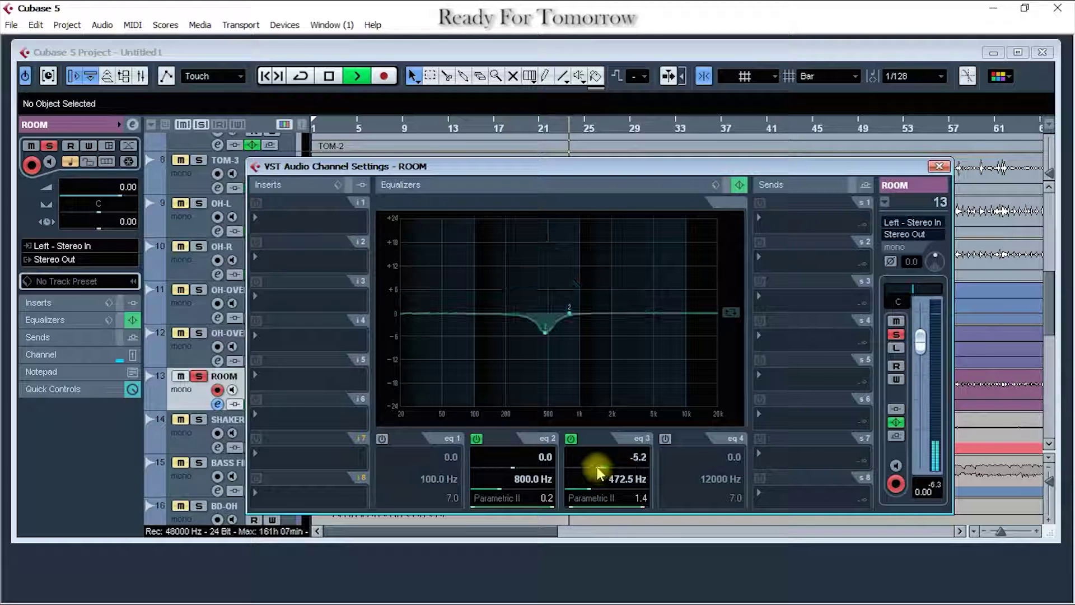
Set ROOM's EQ band 2 to -3.5 dB at 175.4 Hz, Q 2.1, and add a band 4 high shelf of 3.2 dB at 3101 Hz.
left_click_drag(542, 316, 493, 241)
key("space")
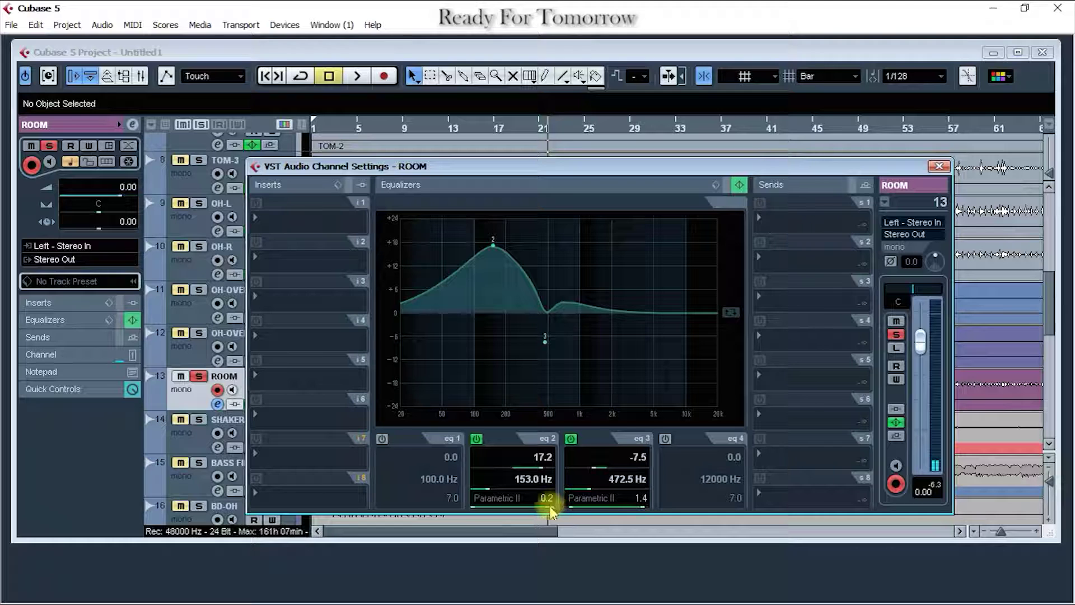
scroll(551, 510, "up", 5)
scroll(518, 480, "up", 5)
key("space")
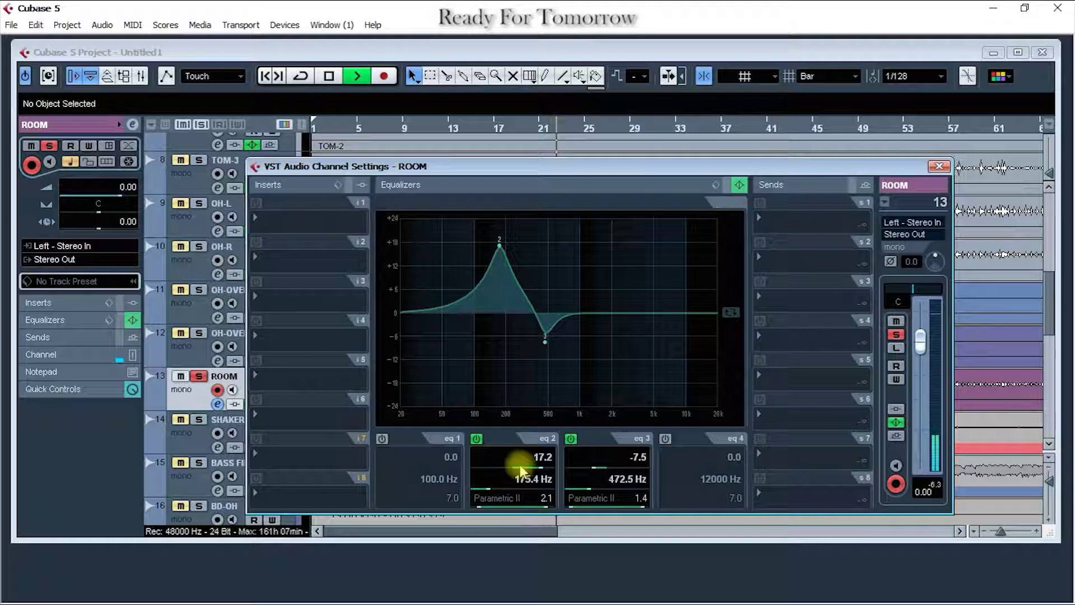
scroll(521, 468, "down", 10)
scroll(522, 469, "down", 8)
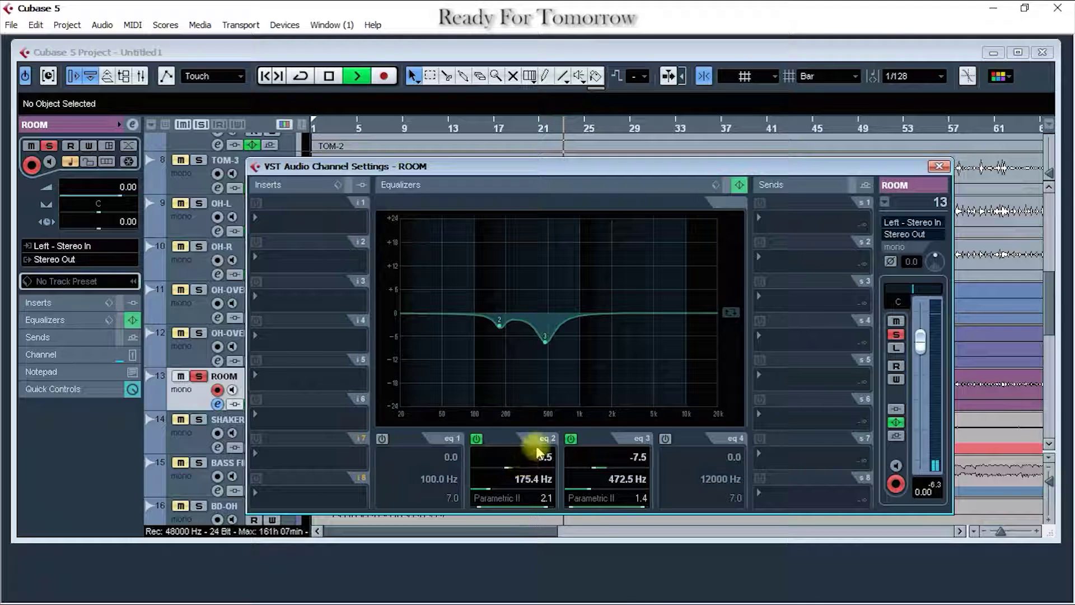
left_click(665, 438)
left_click_drag(693, 314, 632, 305)
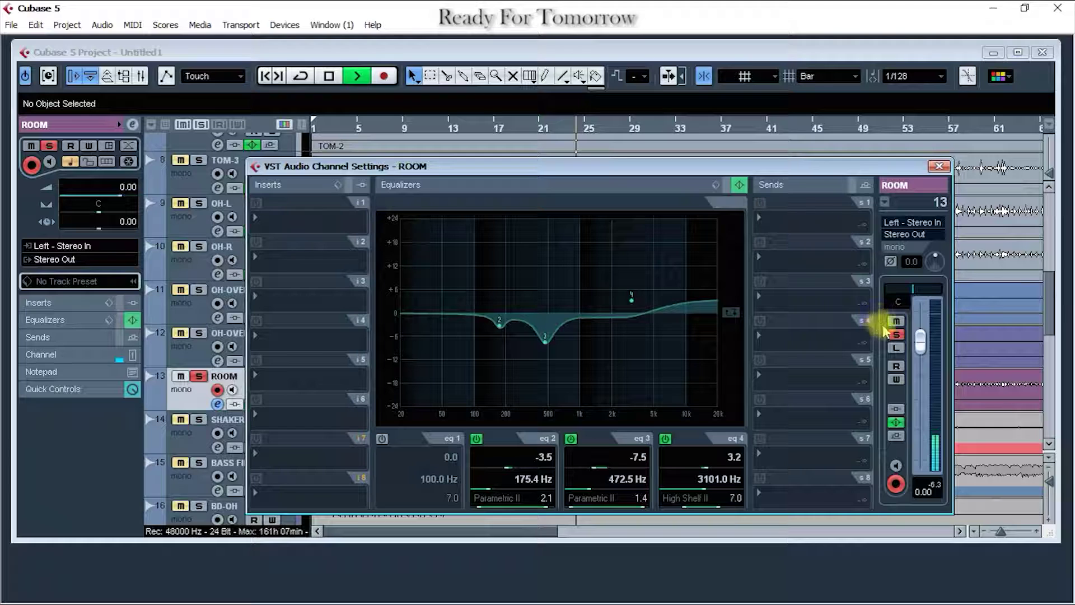
Take ROOM out of solo and lower its fader to about -1.53, closing its channel settings.
left_click(895, 334)
left_click_drag(921, 351, 931, 498)
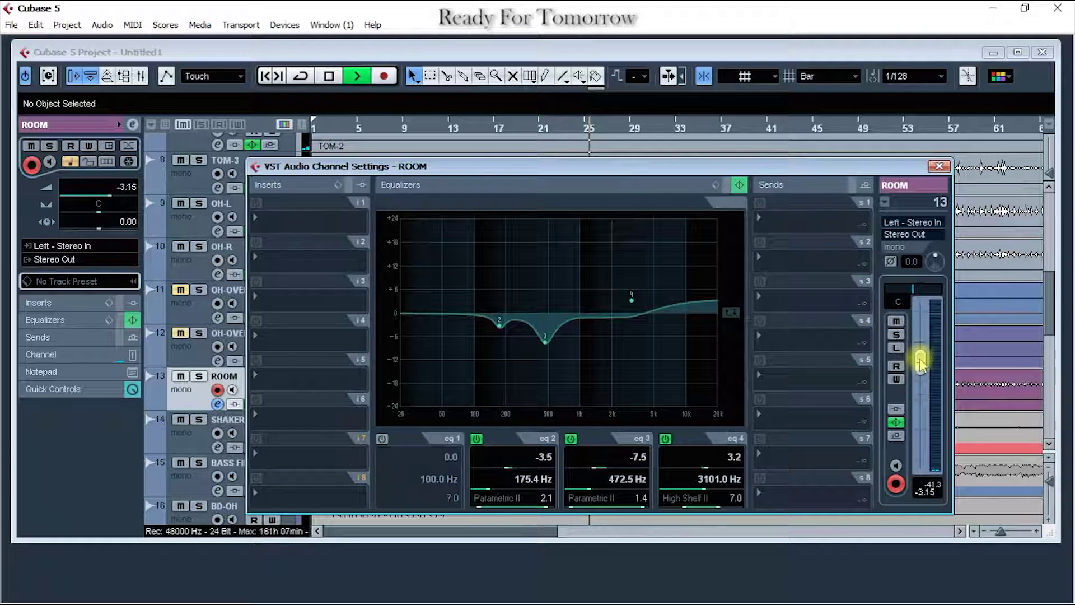
left_click(939, 166)
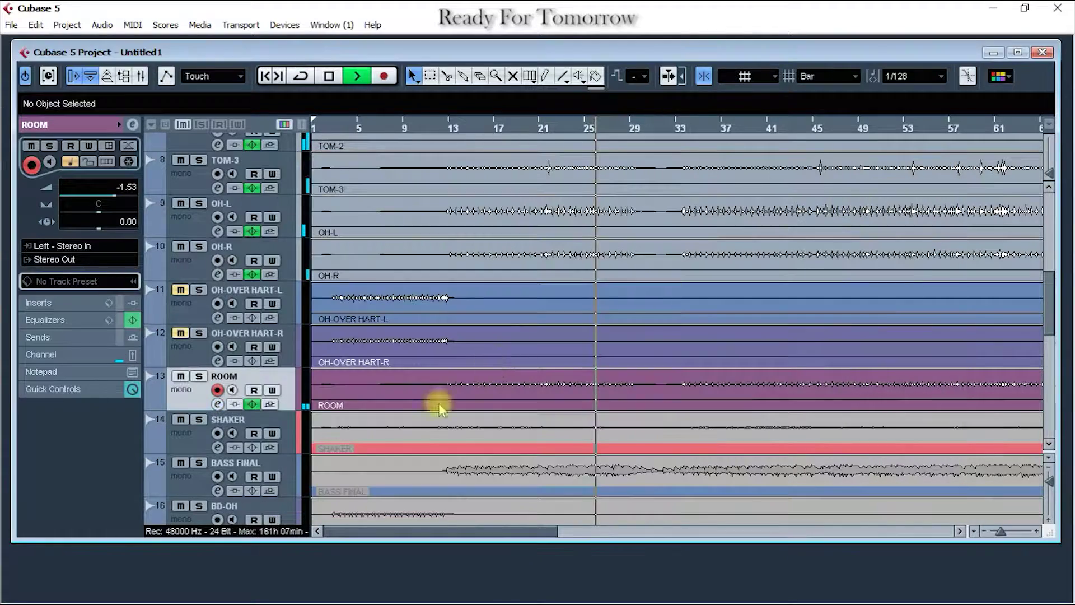
Move the OH-OVER HART-L and OH-OVER HART-R tracks together below the ROOM track.
key("g")
key("g")
key("g")
key("g")
key("g")
key("g")
key("h")
key("h")
key("h")
left_click(191, 317)
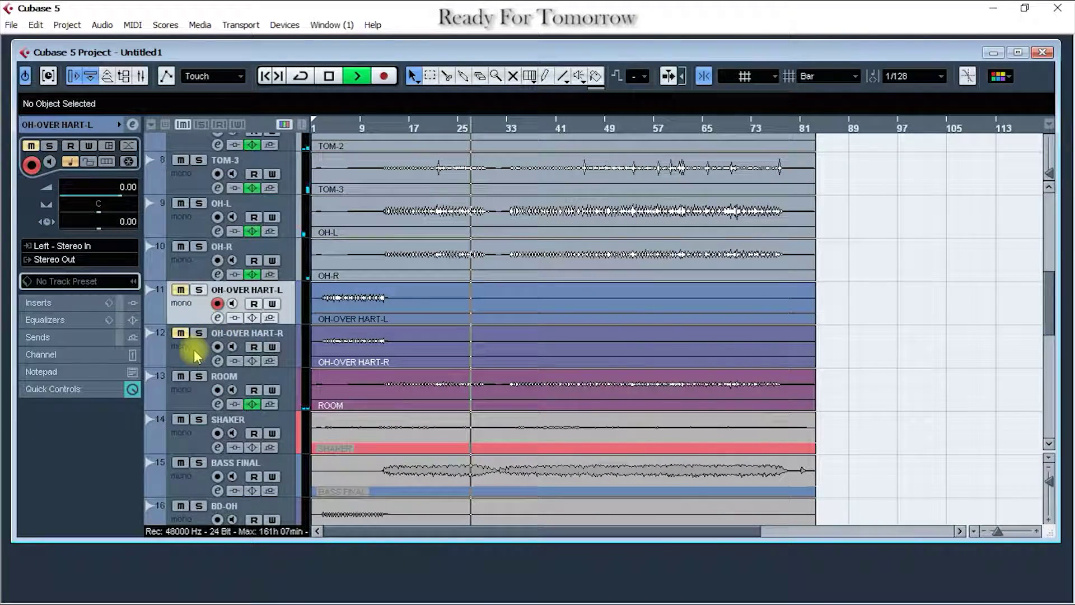
left_click(194, 351, "shift")
left_click_drag(197, 314, 196, 399)
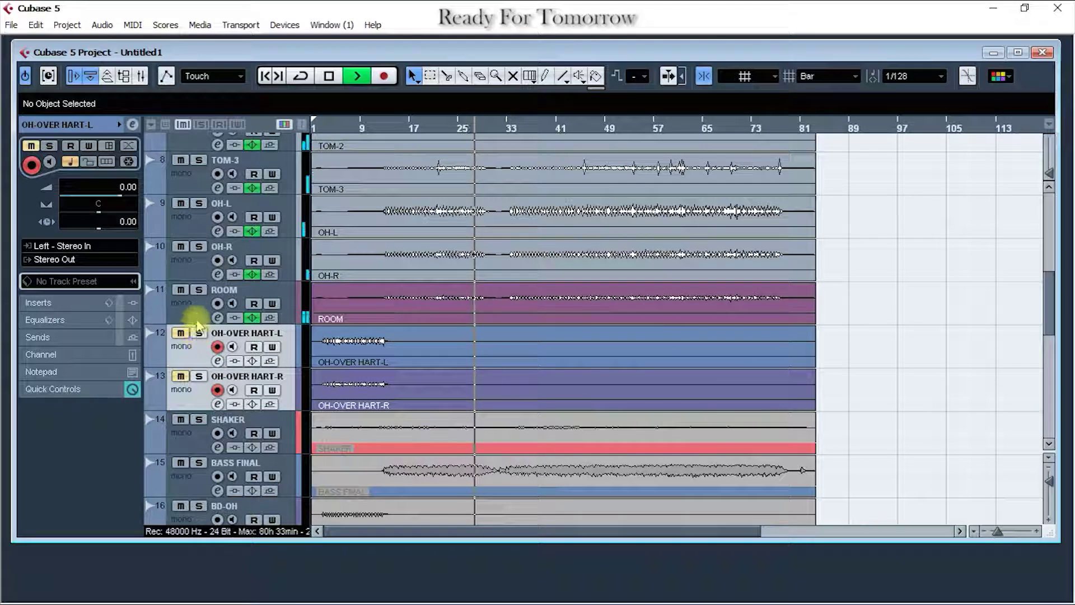
Recolor the ROOM track to the same grey-blue as the other drum tracks.
left_click(190, 308)
scroll(298, 307, "down", 3)
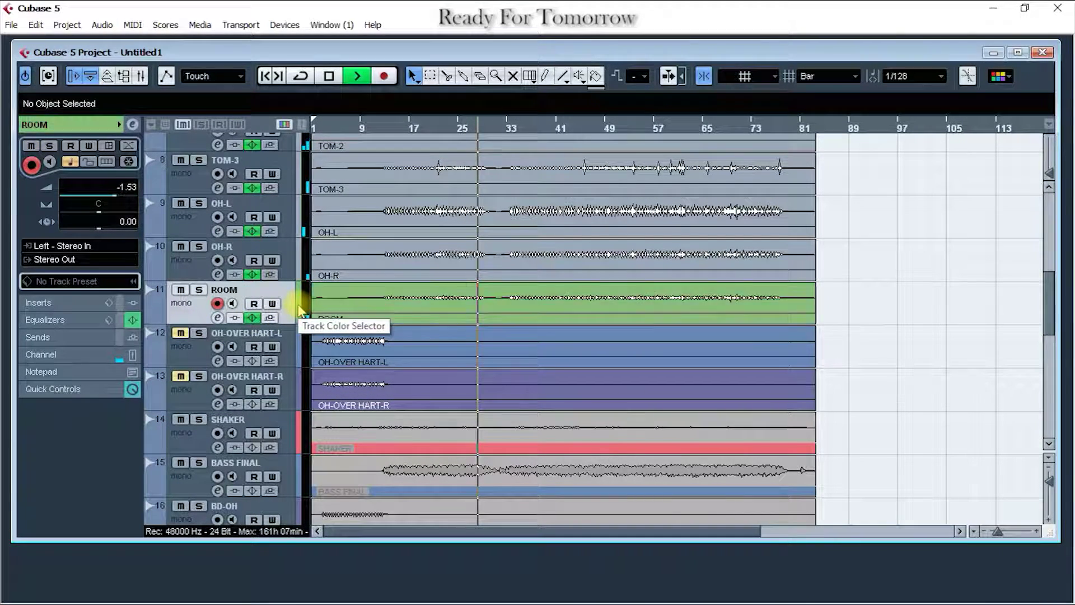
scroll(298, 307, "up", 1)
scroll(838, 310, "up", 6)
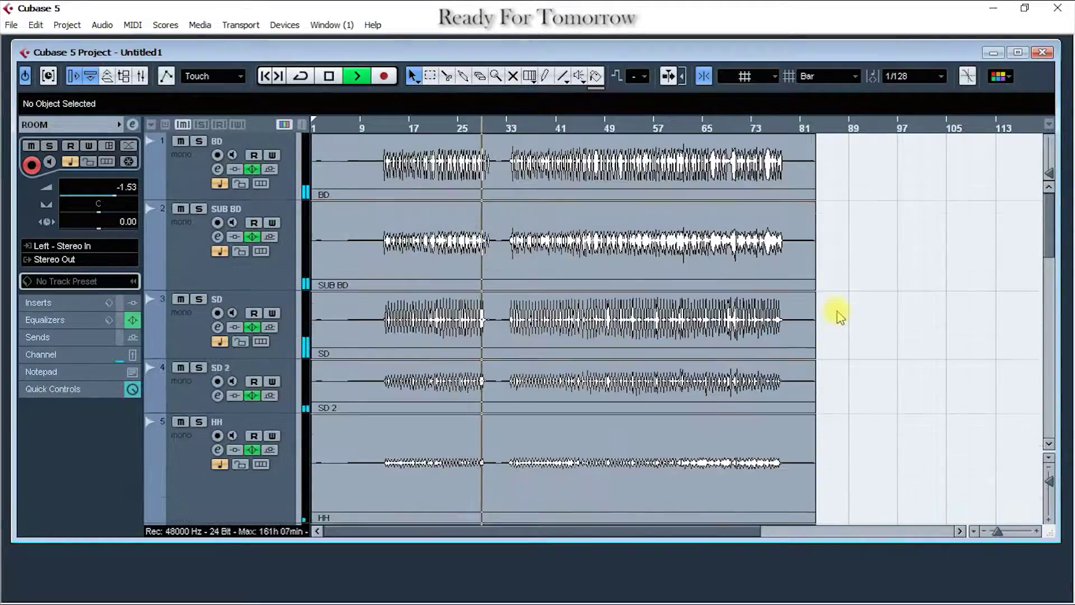
scroll(879, 338, "down", 4)
left_click_drag(1046, 472, 1045, 472)
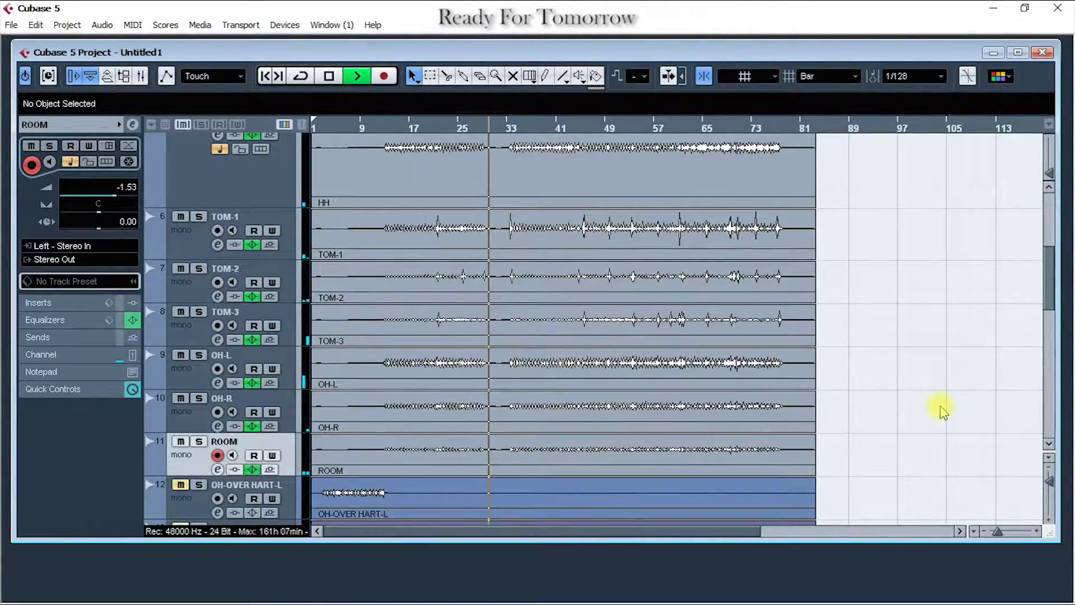
Restart playback of the drum mix from about bar 20.
scroll(943, 412, "up", 5)
left_click(438, 128)
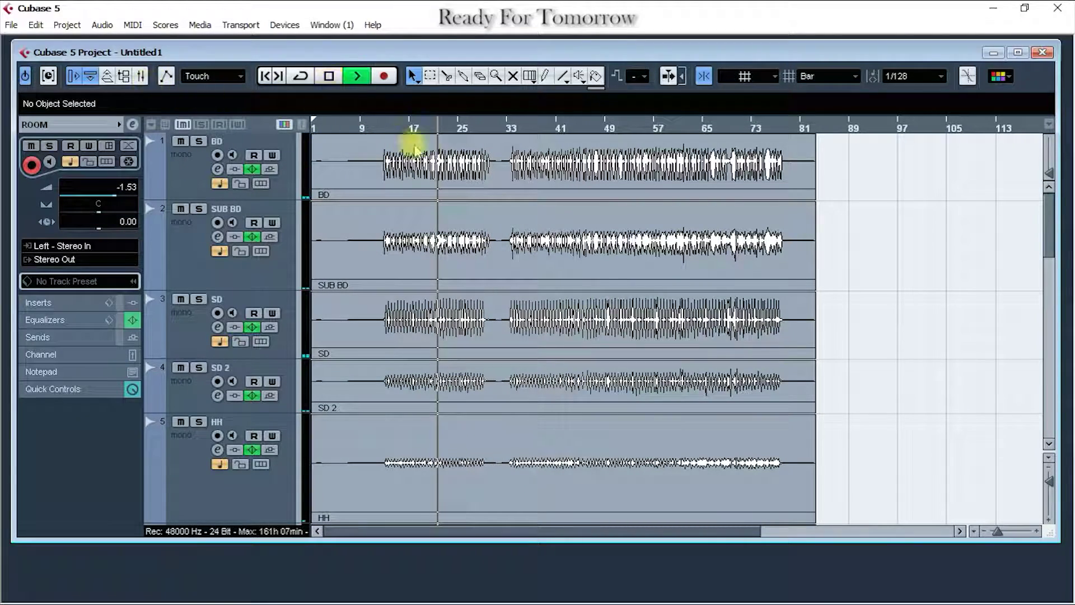
left_click_drag(432, 134, 389, 168)
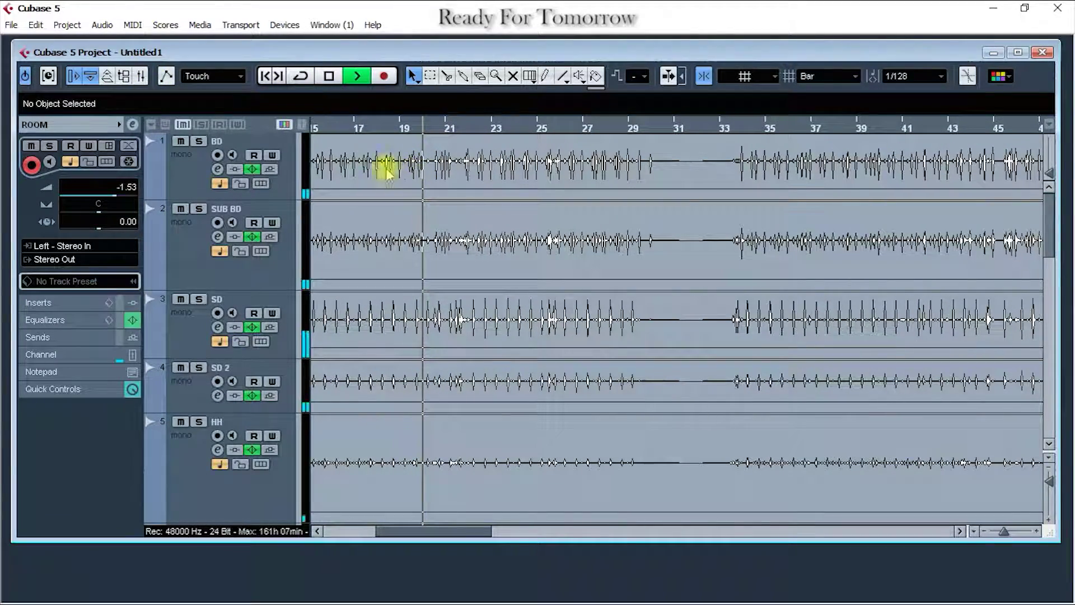
Open the mixer and review the sends and EQ settings across all drum channels, closing it when done.
left_click(140, 77)
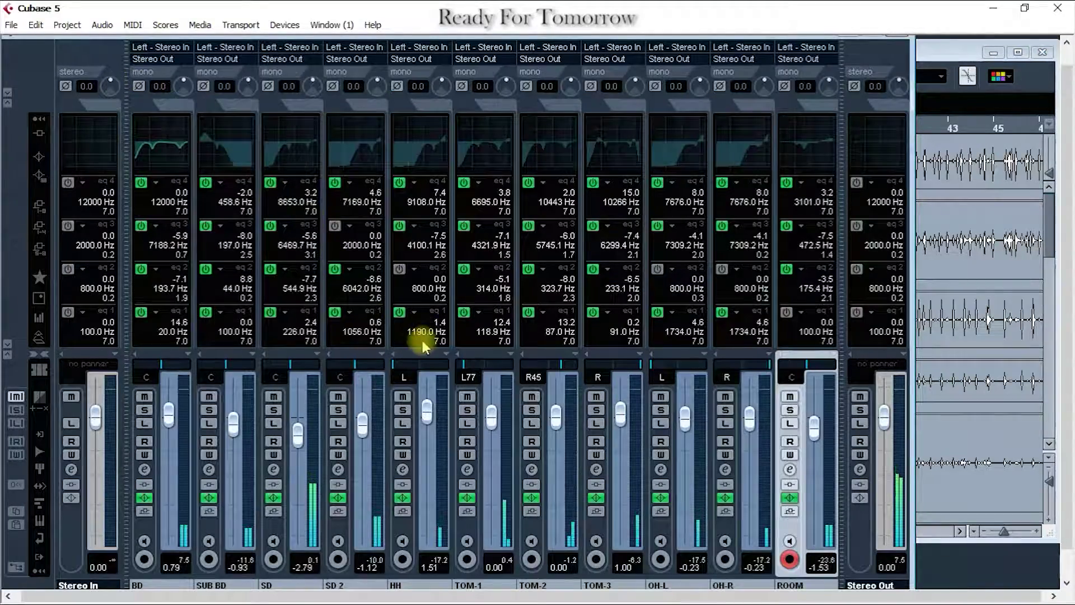
left_click(40, 250)
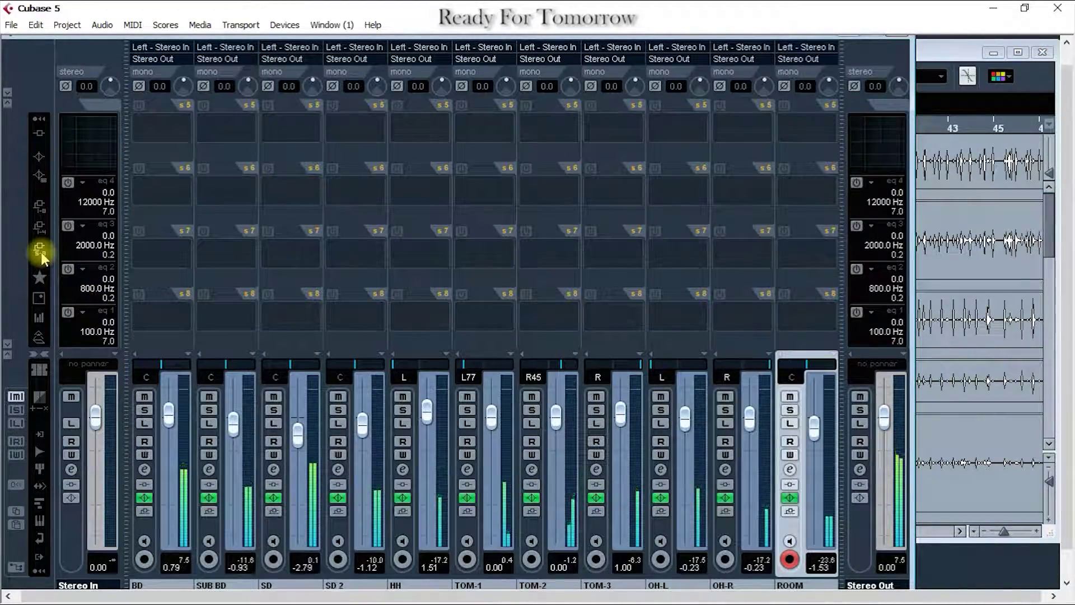
left_click(39, 212)
left_click(39, 178)
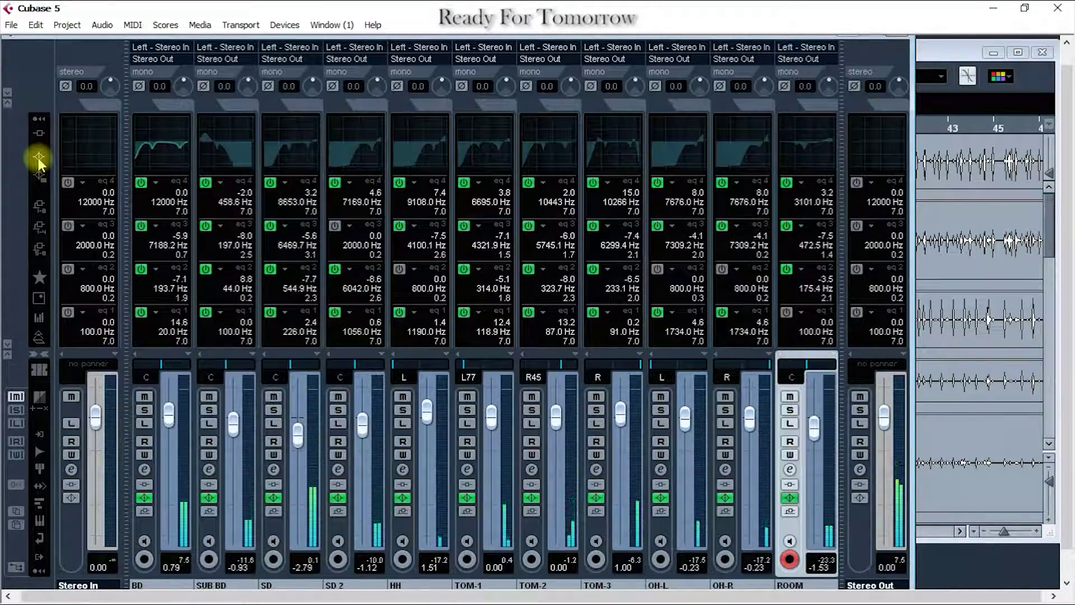
left_click(39, 159)
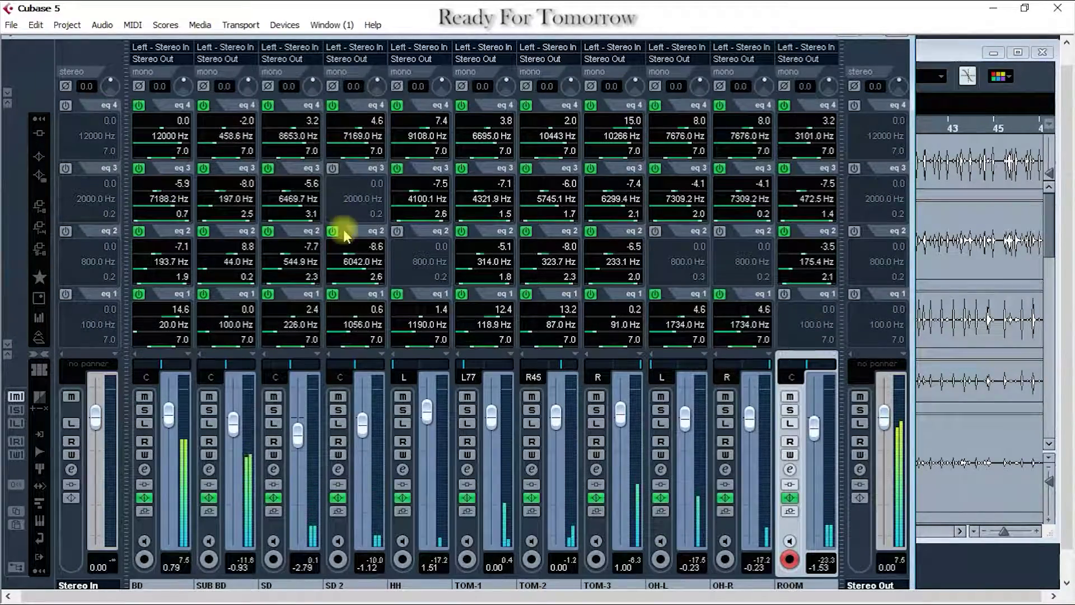
left_click(900, 36)
Stop playback and maximize the project window.
key("space")
key("g")
key("g")
key("g")
key("h")
key("h")
scroll(753, 364, "right", 2)
key("space")
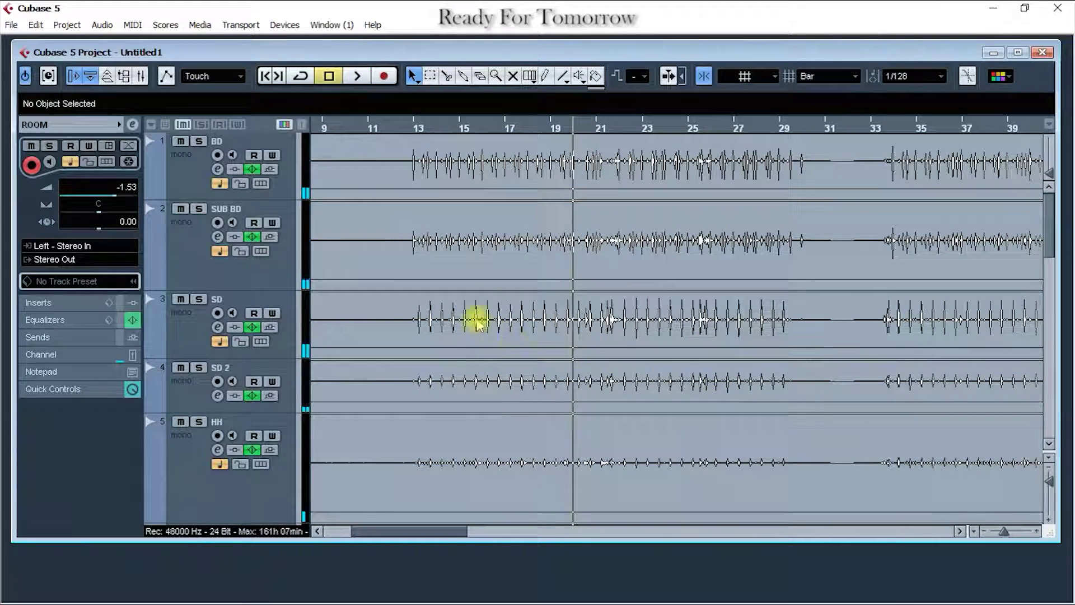
left_click(1018, 53)
scroll(605, 322, "down", 3)
scroll(609, 325, "up", 3)
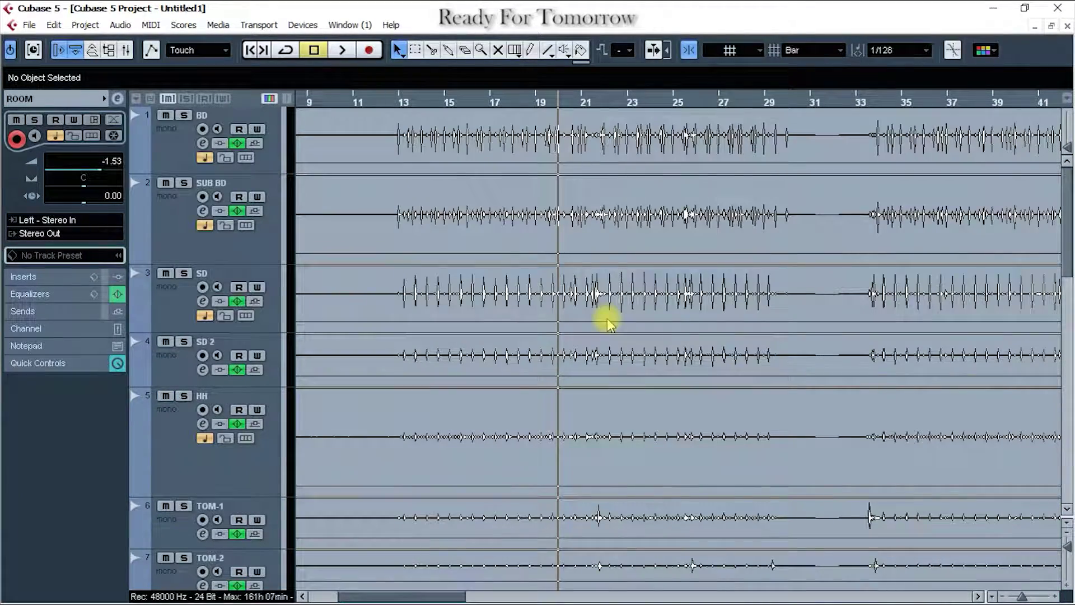
Reduce the height of the HH and SUB BD tracks so more drum tracks fit in view.
scroll(613, 316, "down", 3)
left_click_drag(262, 494, 266, 451)
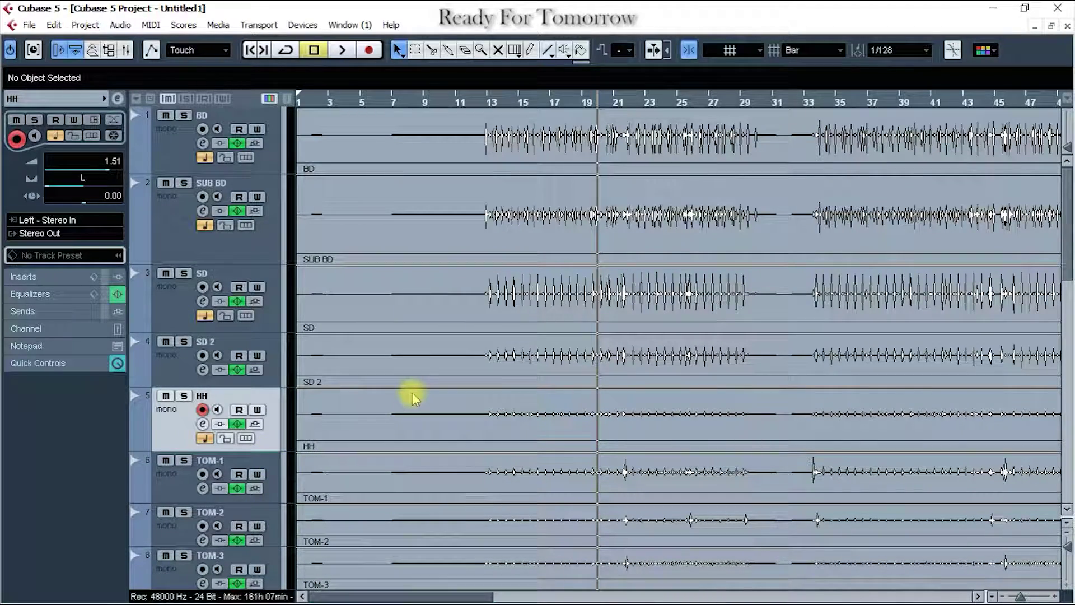
left_click_drag(275, 264, 269, 241)
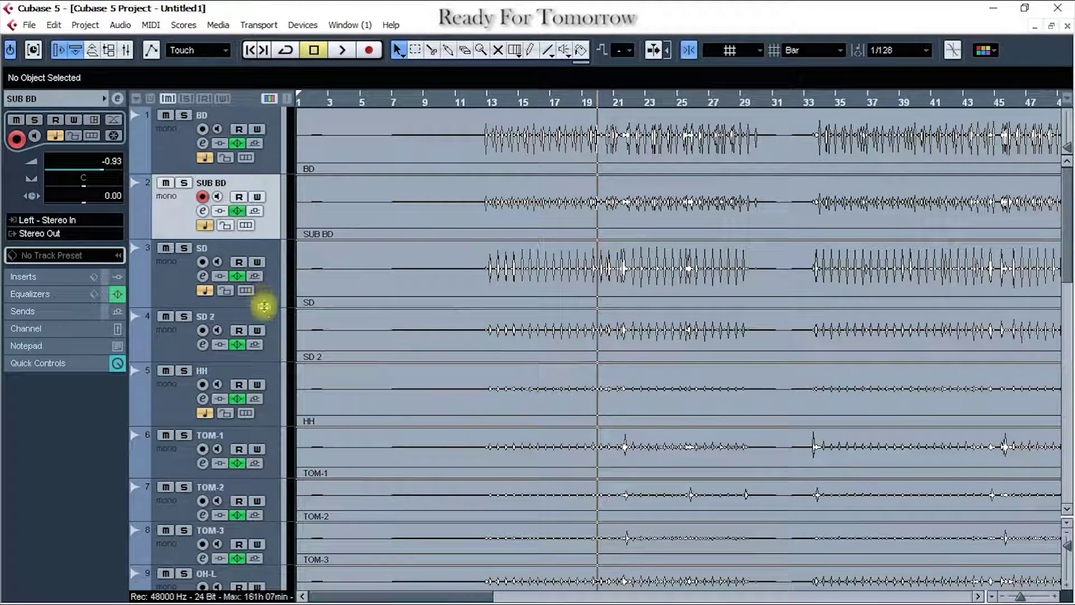
scroll(411, 330, "down", 3)
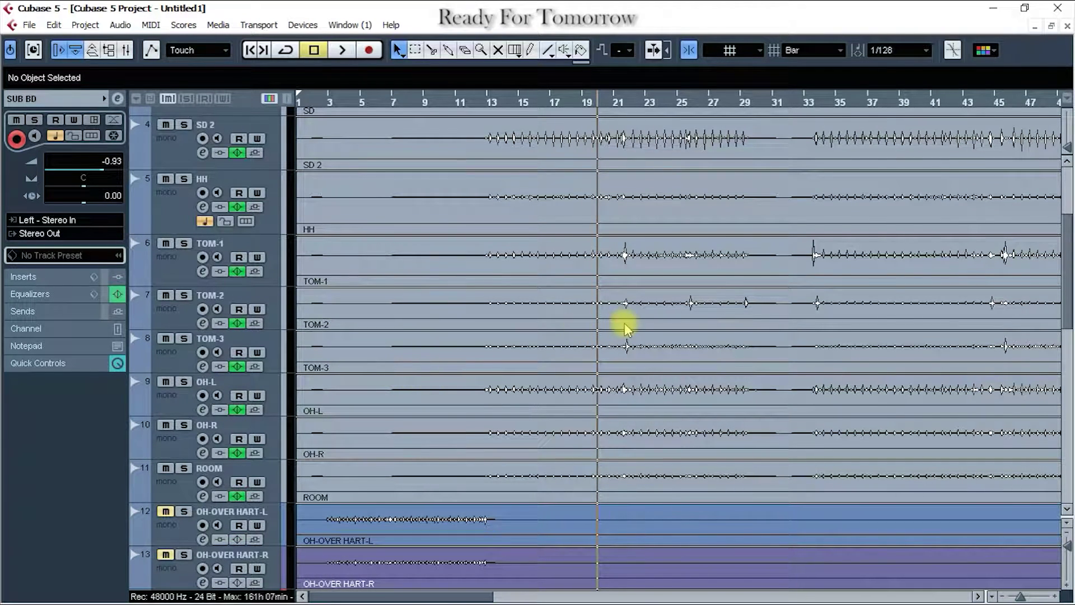
Bypass the EQ on every drum track from BD through ROOM and audition the mix without it.
scroll(626, 328, "up", 3)
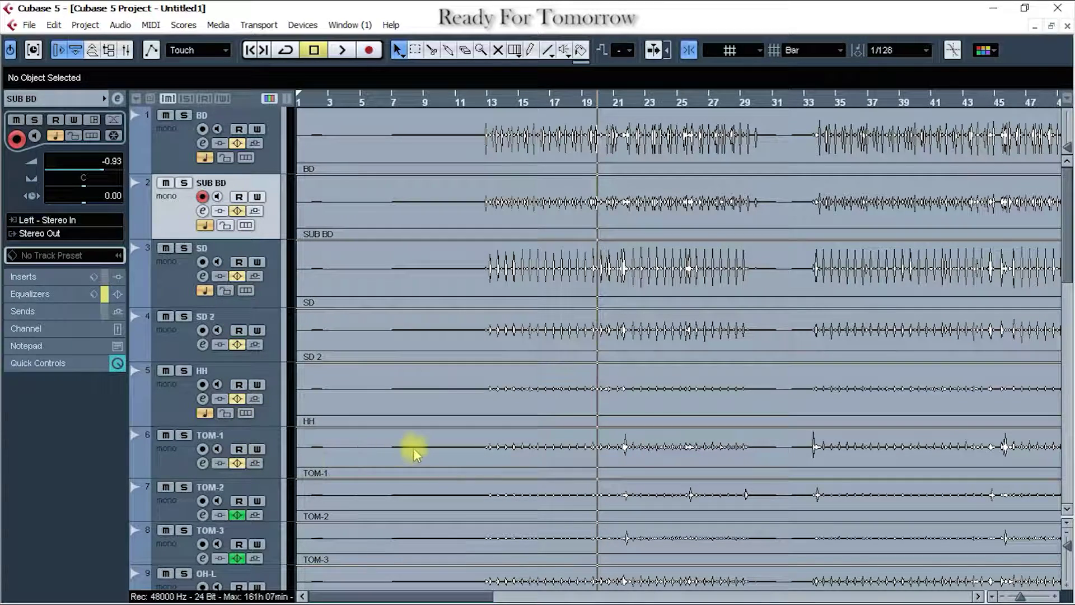
scroll(413, 455, "down", 3)
left_click(236, 331)
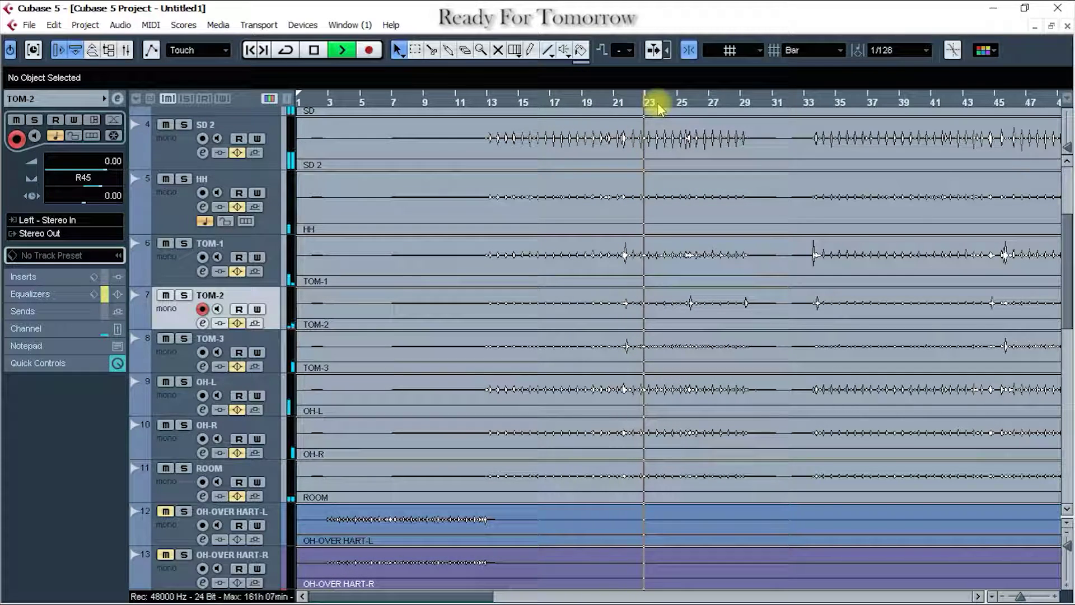
scroll(722, 198, "up", 3)
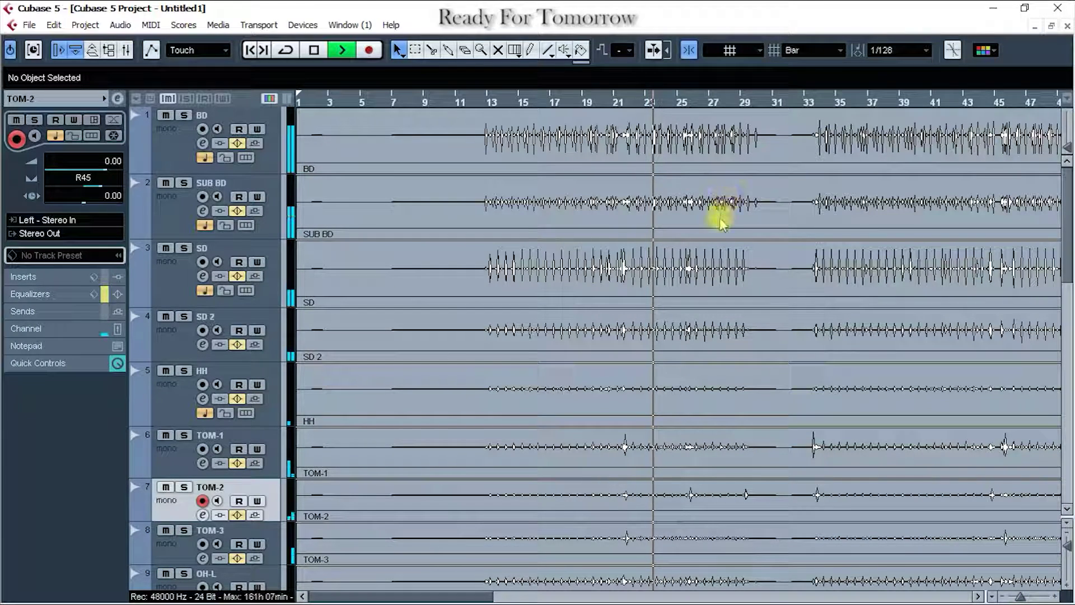
key("space")
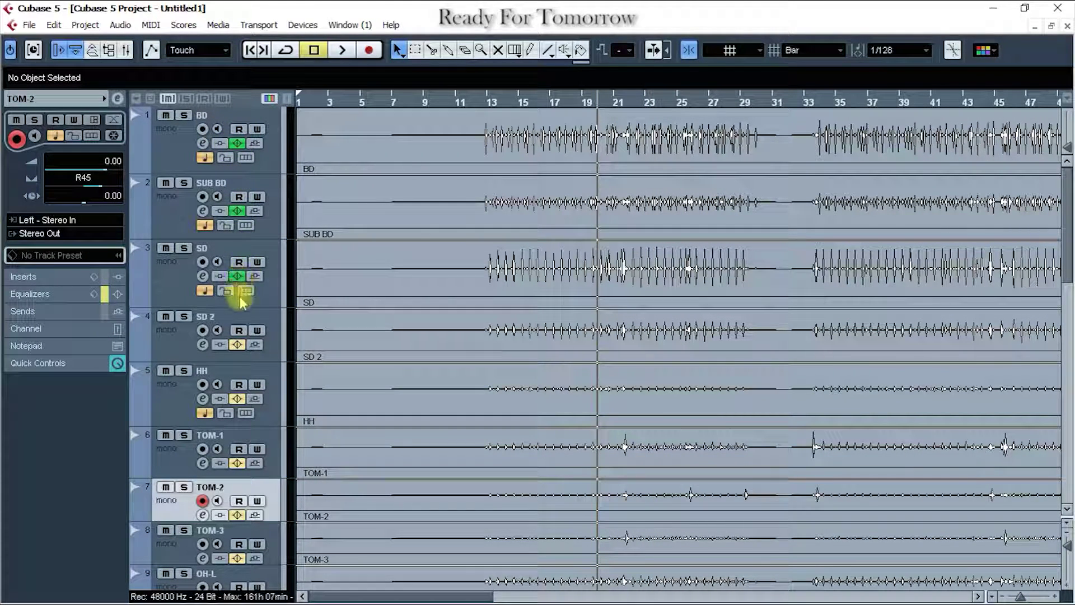
Reactivate the EQ on every drum track from BD through ROOM and play the equalized mix for comparison.
scroll(372, 348, "down", 7)
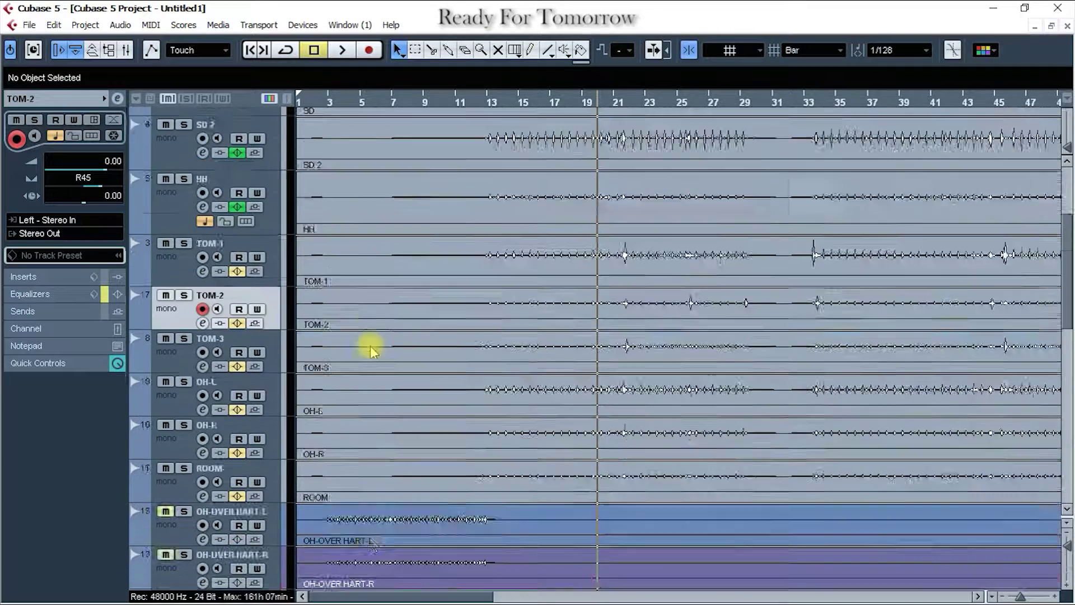
scroll(329, 305, "up", 3)
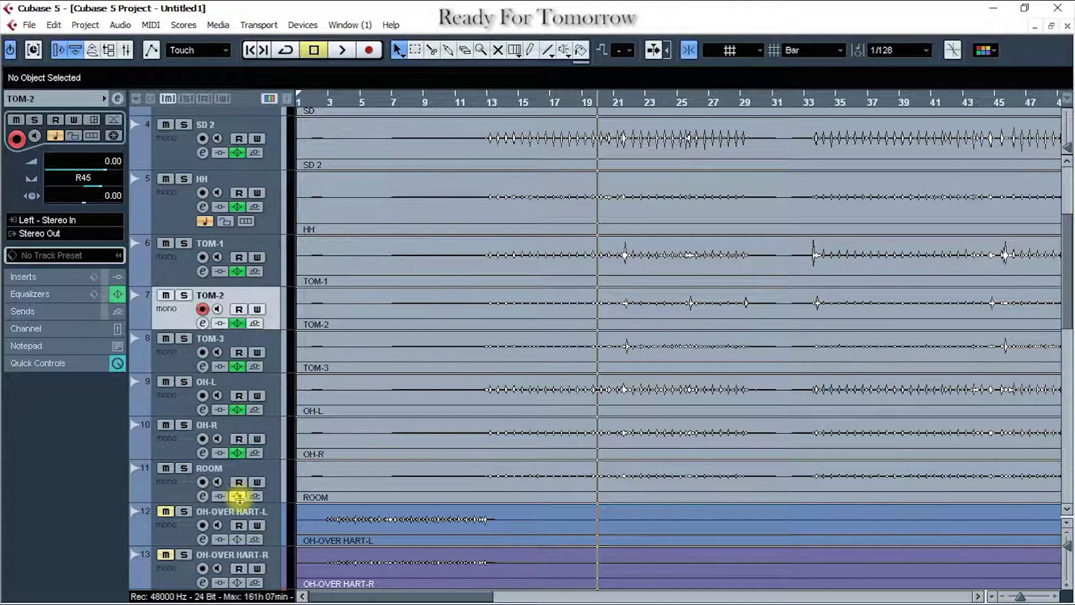
left_click(238, 496)
key("space")
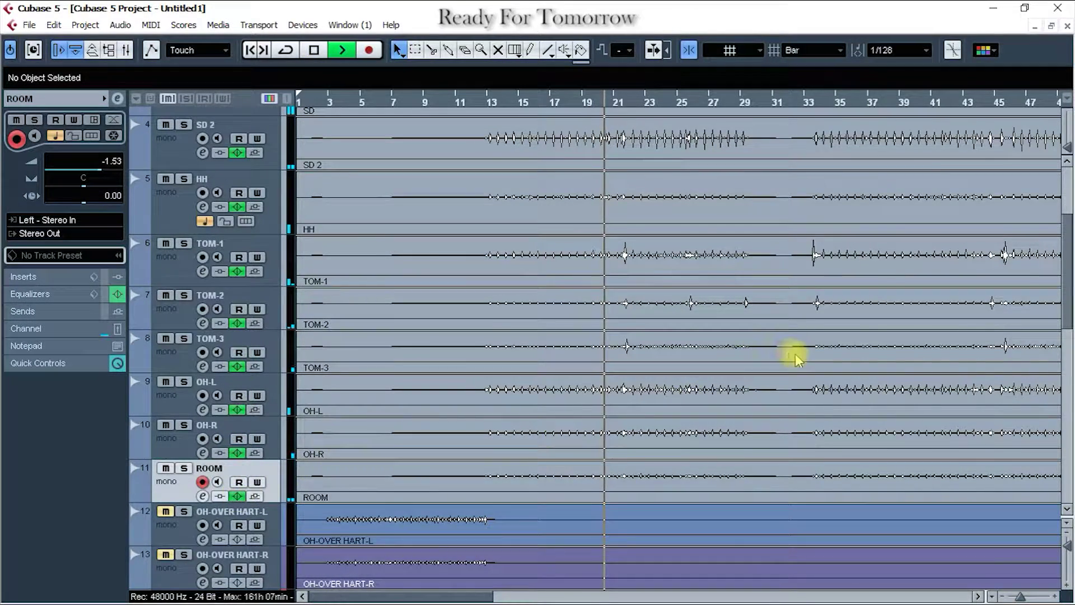
scroll(795, 357, "up", 3)
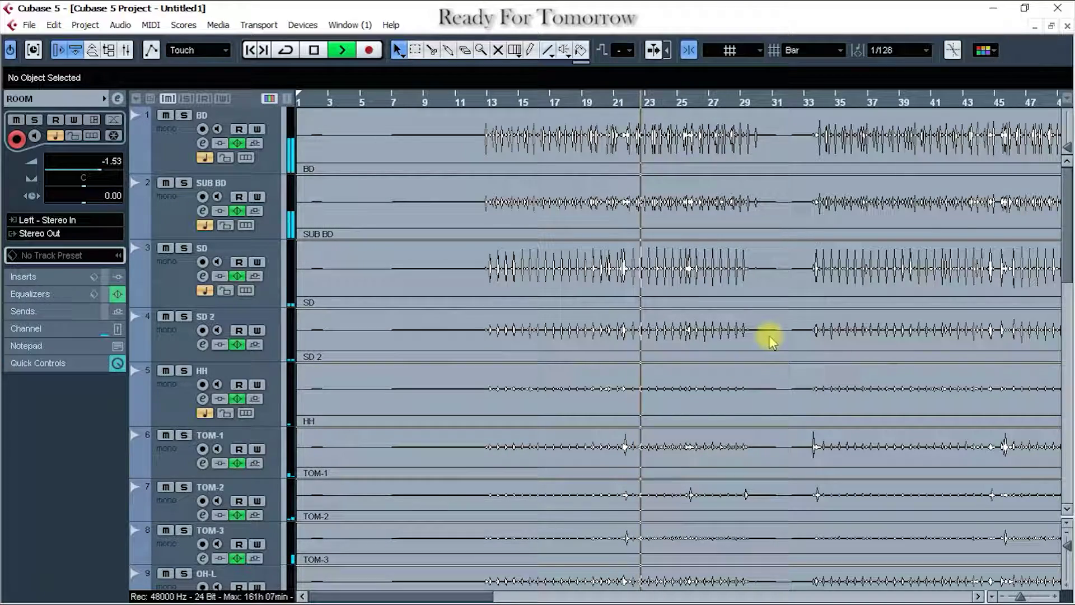
key("h")
key("h")
key("h")
key("h")
scroll(811, 334, "down", 3)
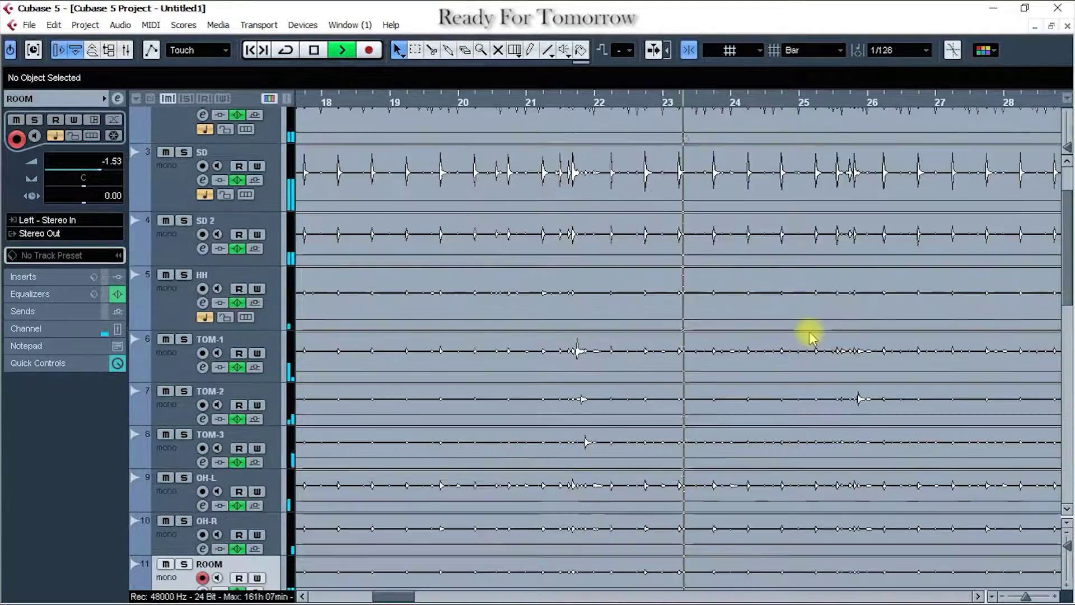
Toggle the EQ bypass on OH-R, OH-L and ROOM during playback to compare these tracks with and without EQ.
left_click(237, 356)
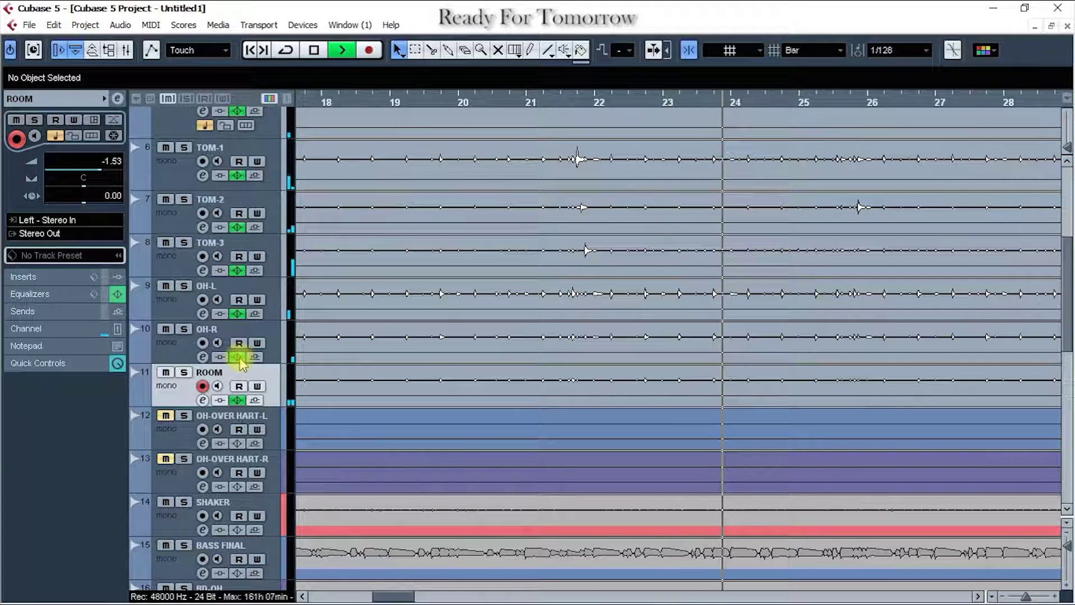
left_click(237, 314)
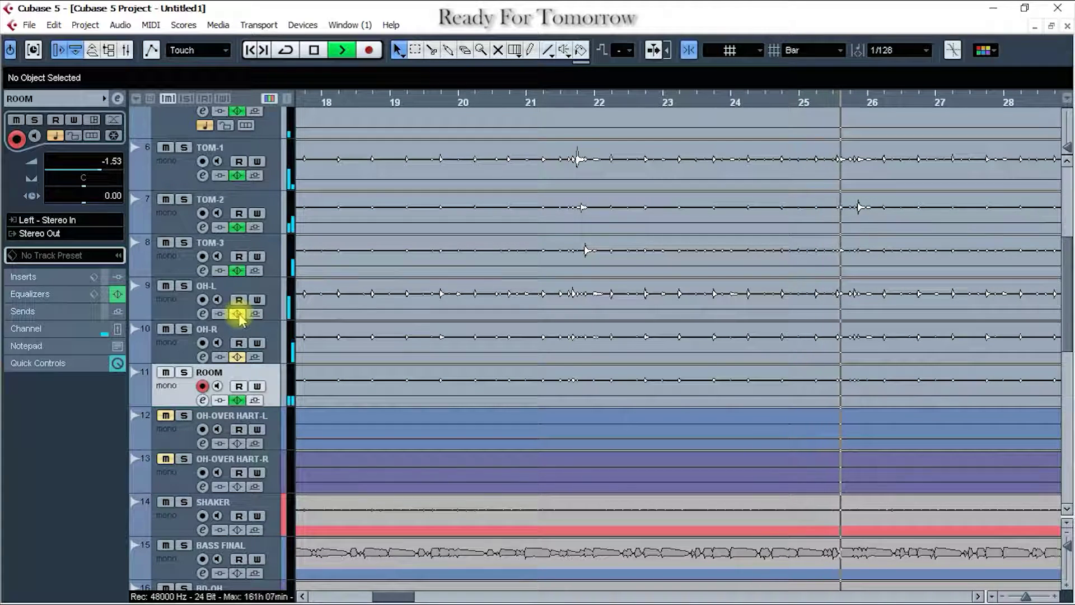
key("space")
key("space")
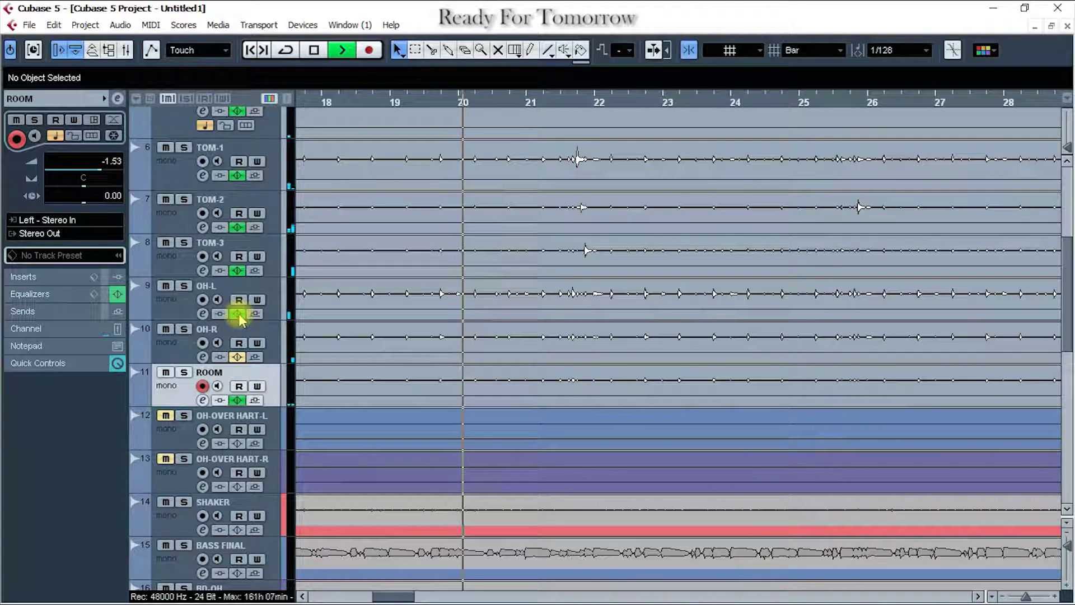
left_click(662, 102)
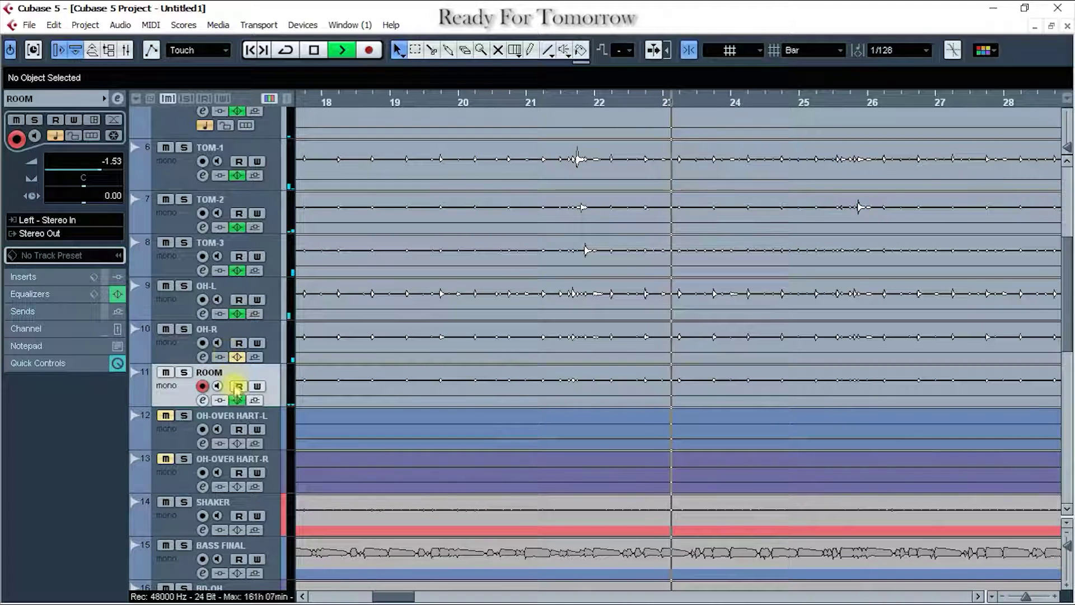
left_click(238, 400)
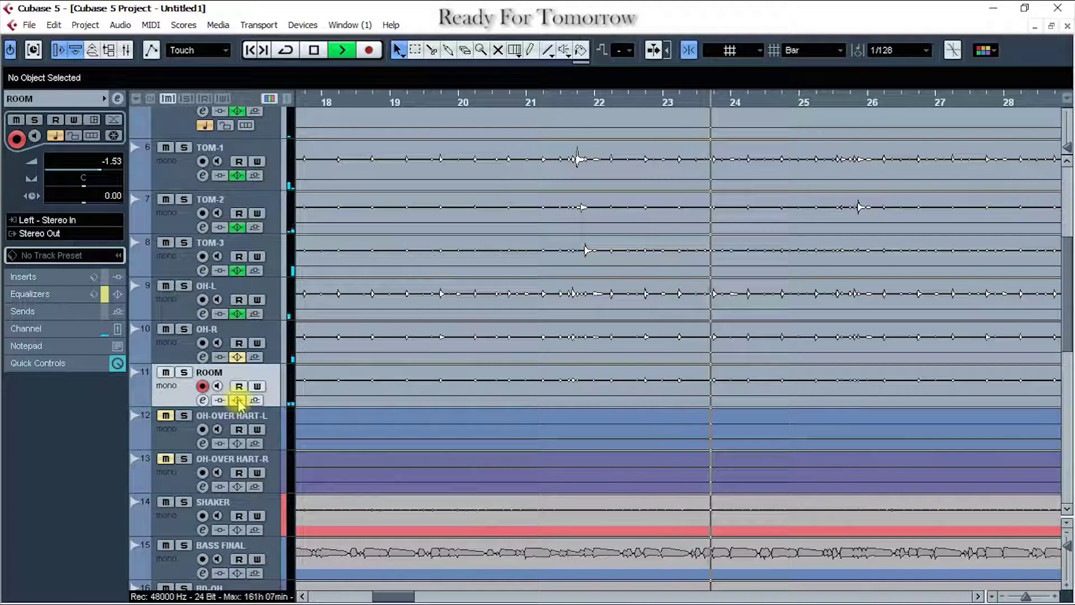
left_click(238, 400)
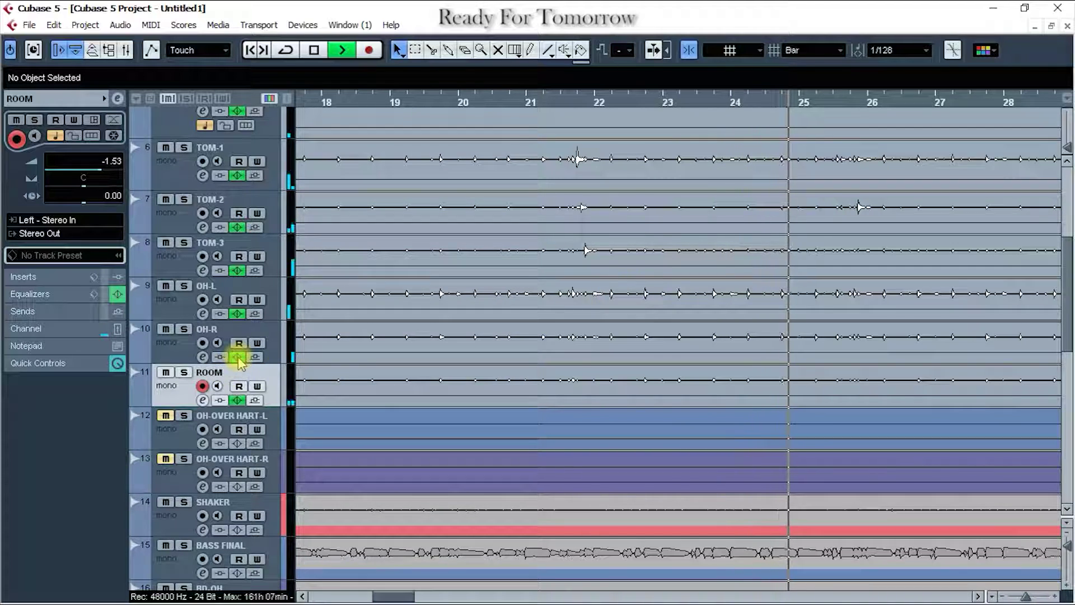
Bypass the EQ on the overhead and TOM tracks and audition the fill after bar 25 with snap turned off.
left_click(238, 312)
left_click(238, 271)
left_click(237, 226)
left_click(237, 175)
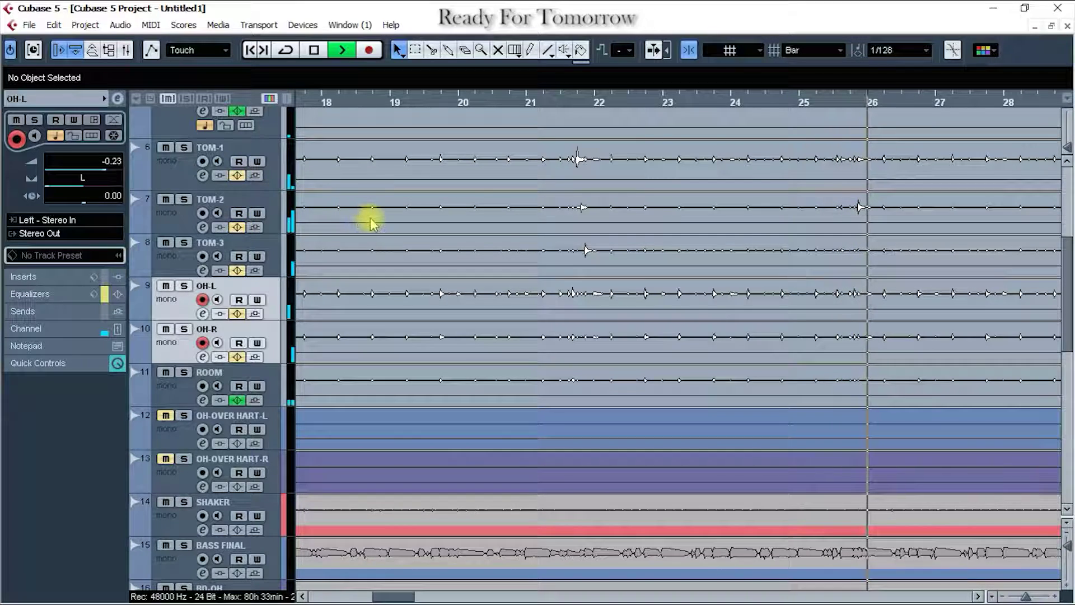
scroll(336, 230, "up", 2)
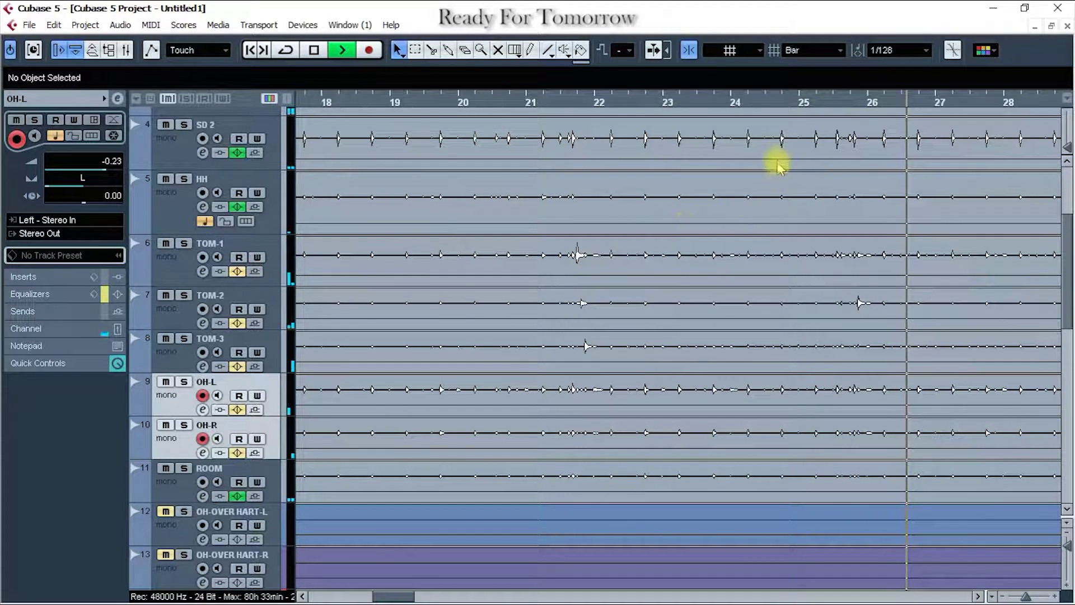
left_click(831, 103)
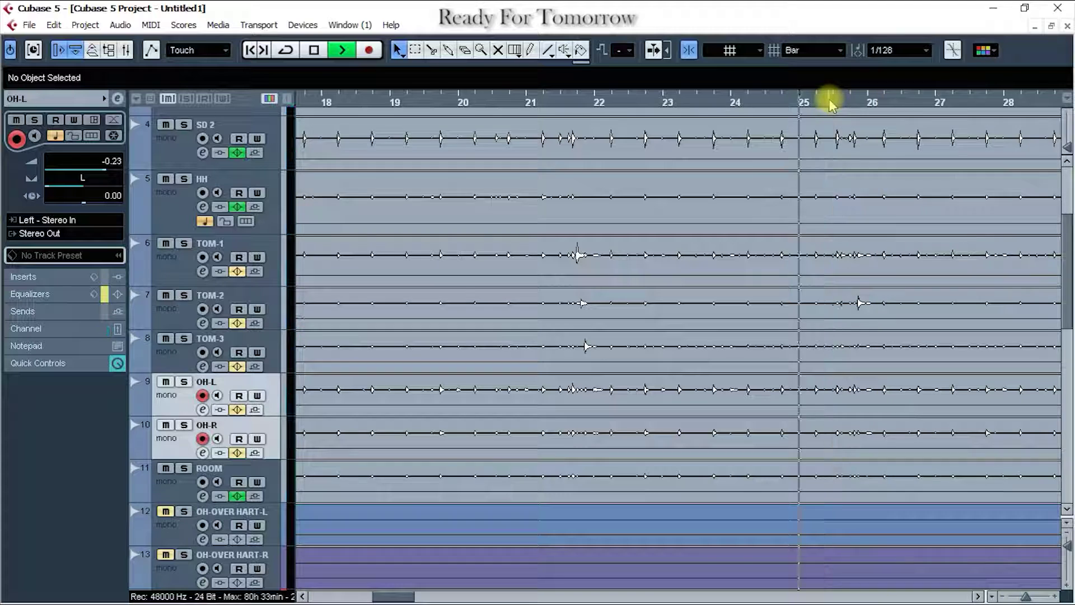
left_click(688, 50)
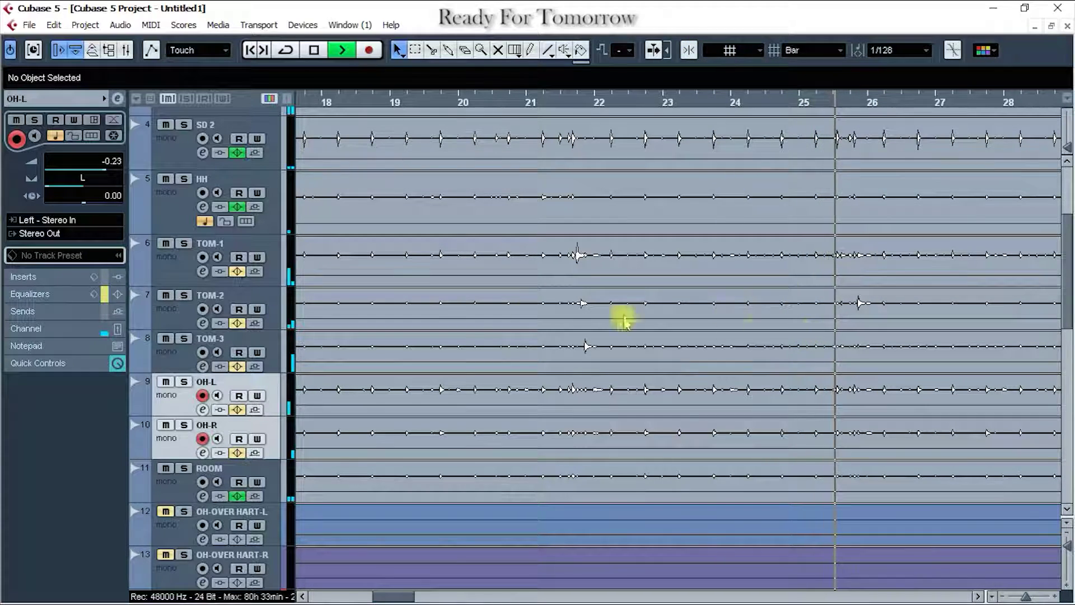
Reactivate the EQ on TOM-1, TOM-2, TOM-3, OH-L and OH-R while the passage plays.
left_click(238, 274)
left_click(239, 323)
left_click(239, 367)
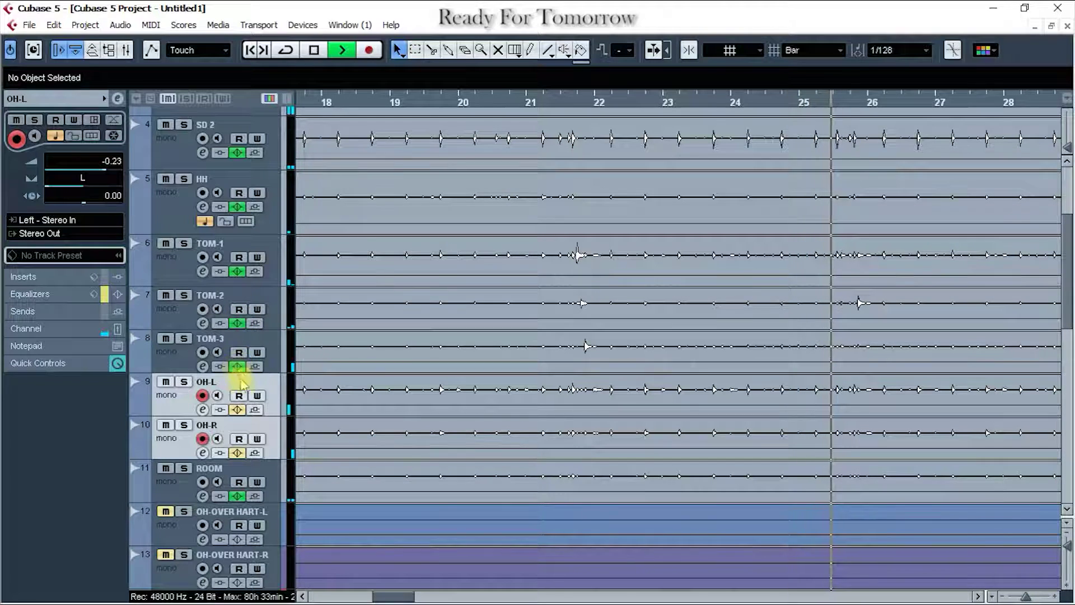
left_click(237, 409)
left_click(237, 452)
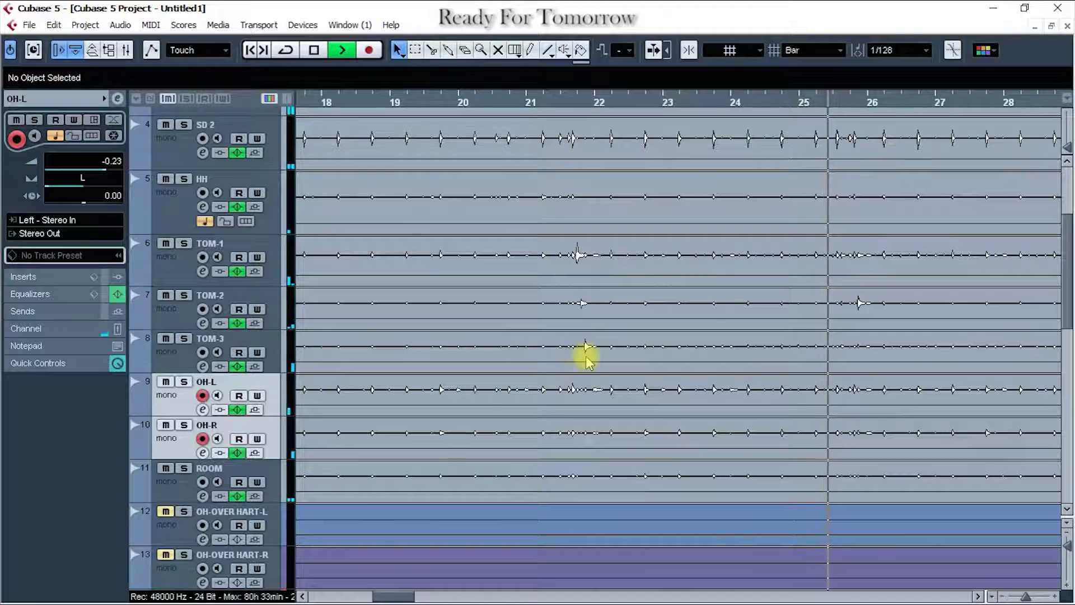
Audition the equalized drums around the tom fills at bars 69 to 71, checking the waveforms of all drum tracks.
key("g")
key("g")
key("g")
key("g")
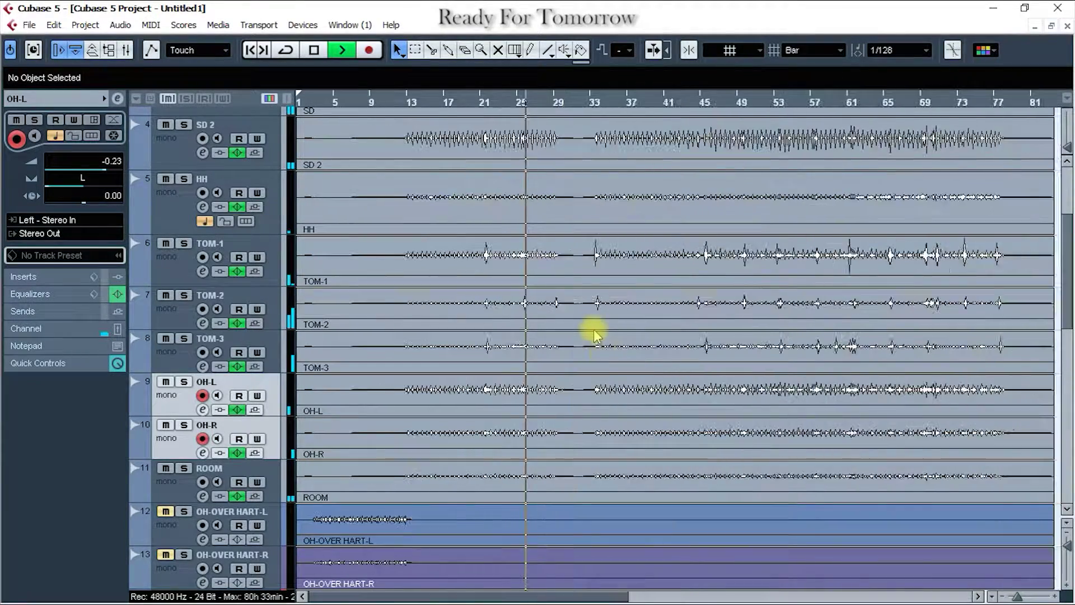
left_click_drag(724, 101, 732, 150)
key("g")
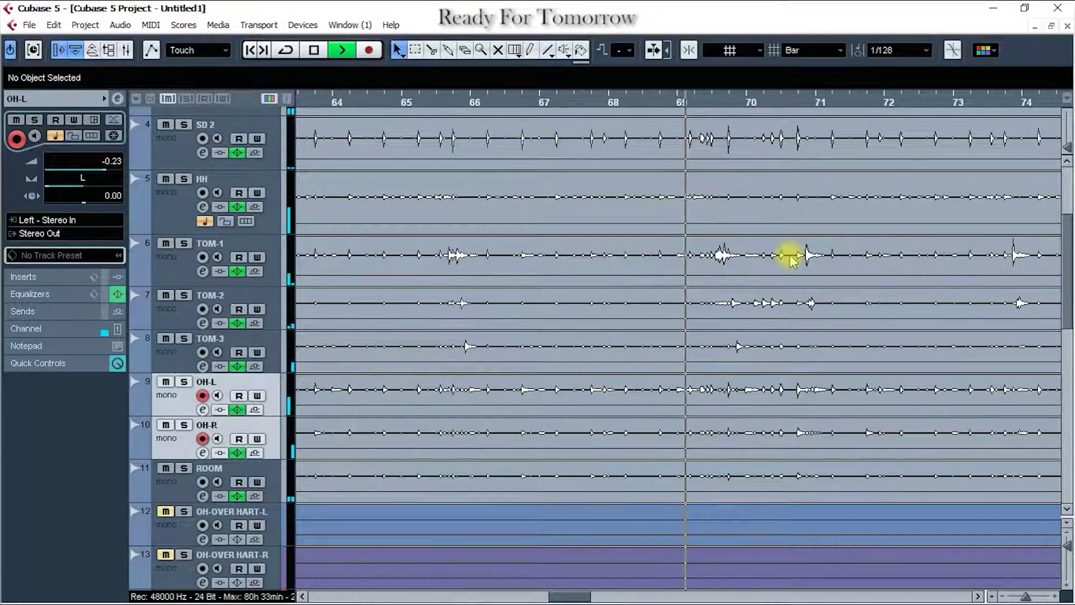
key("g")
key("g")
key("g")
key("h")
key("h")
key("h")
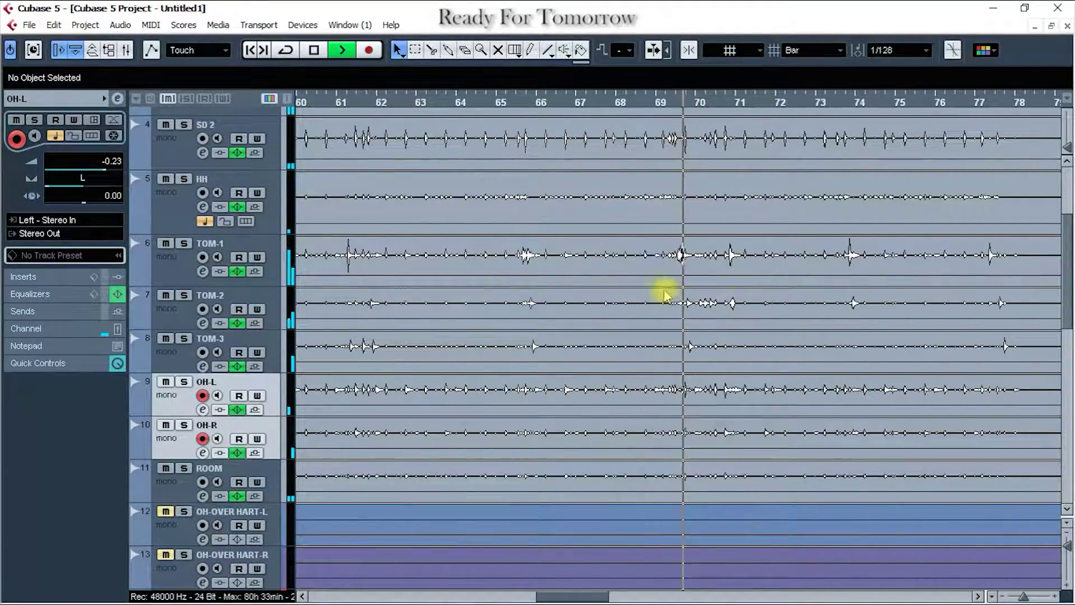
scroll(655, 289, "up", 3)
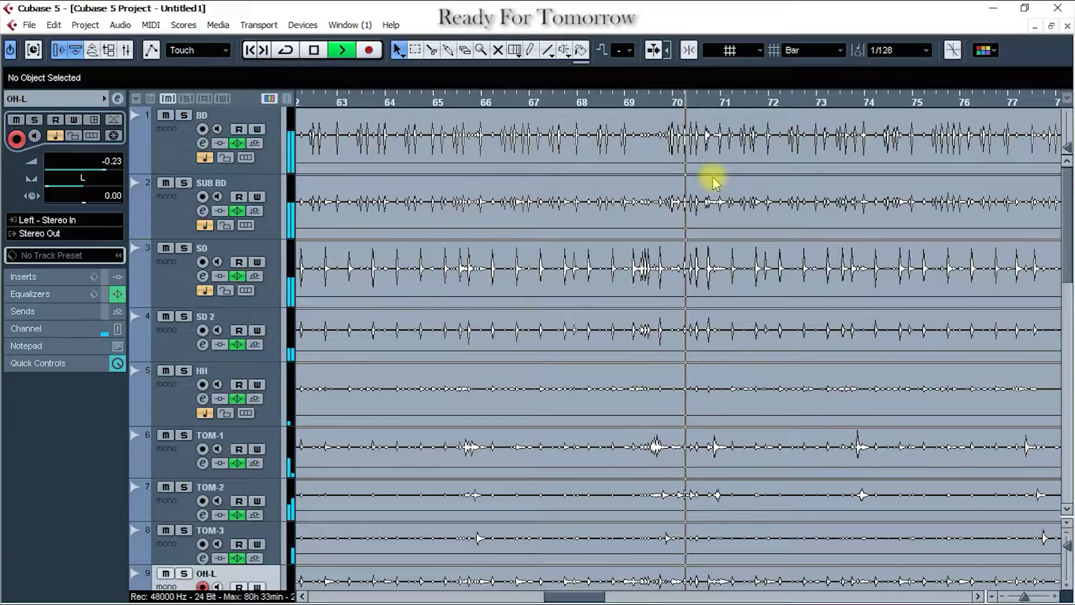
key("h")
key("h")
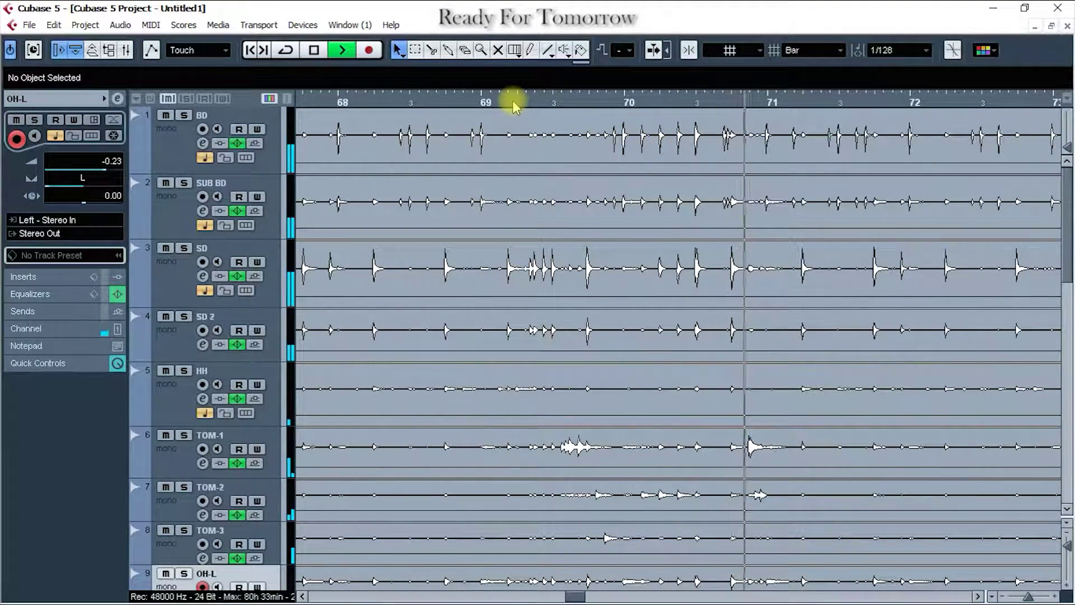
Open the mixer, collapse its EQ section and reposition its window so the faders are fully in view.
left_click(127, 50)
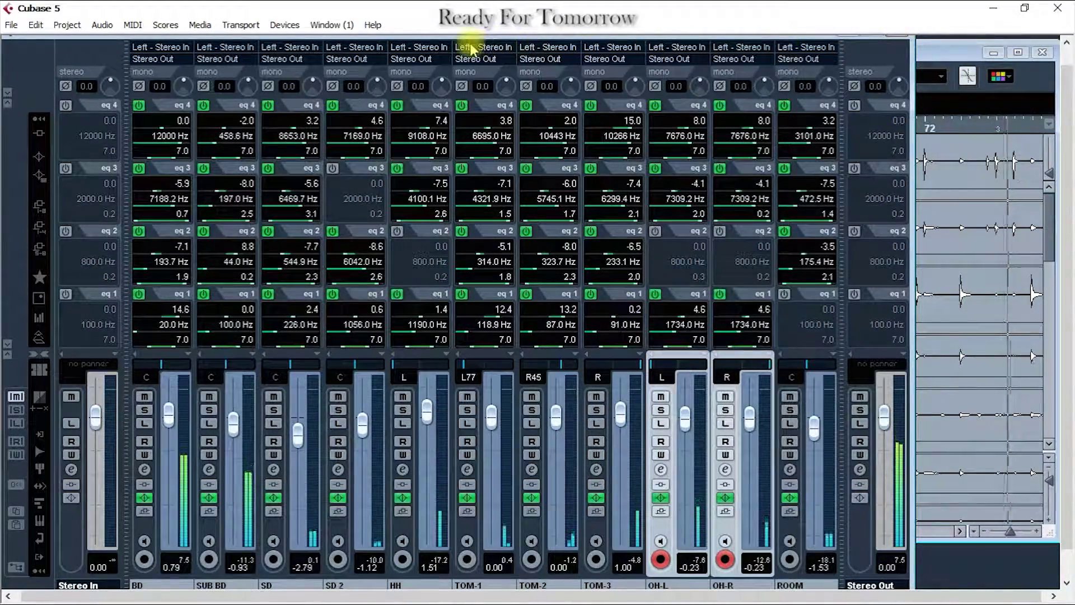
left_click_drag(473, 38, 577, 40)
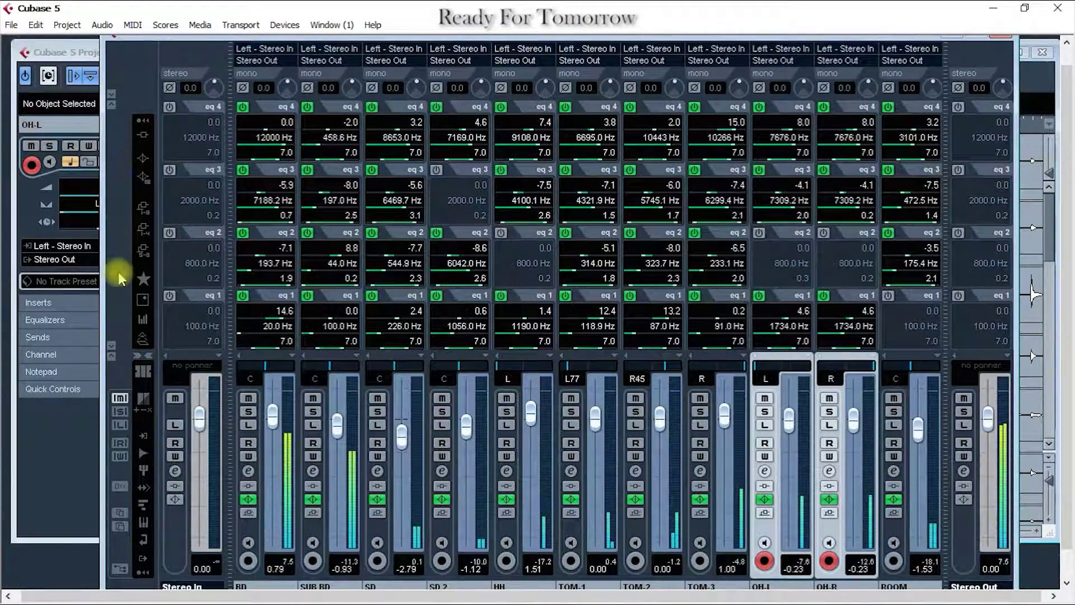
left_click(112, 346)
left_click_drag(421, 286, 406, 175)
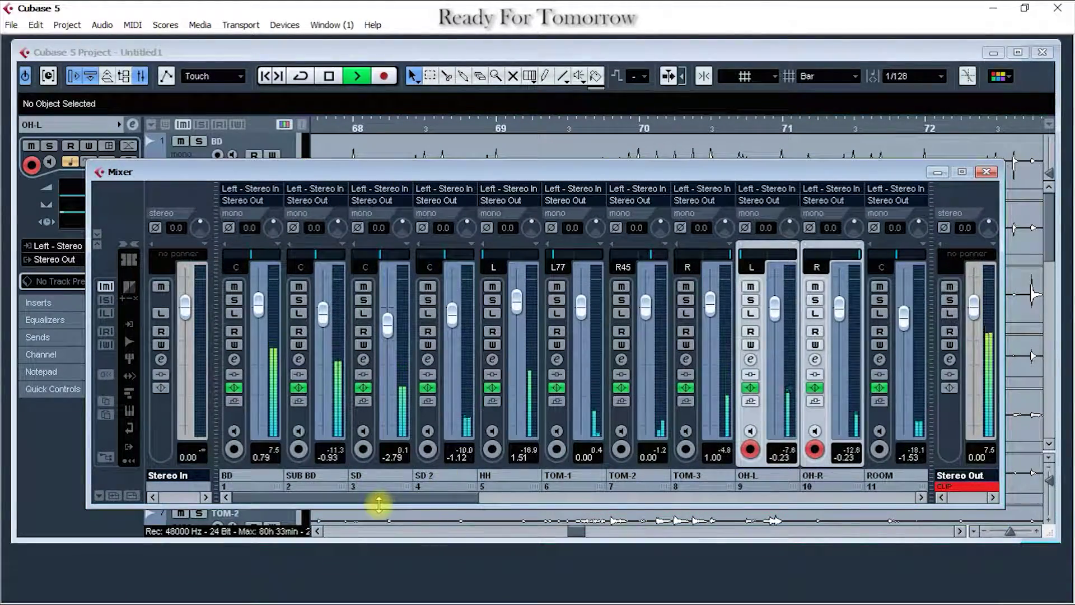
Raise the BD fader to 2.79 and the SUB BD fader to 1.70 while auditioning the mix.
key("space")
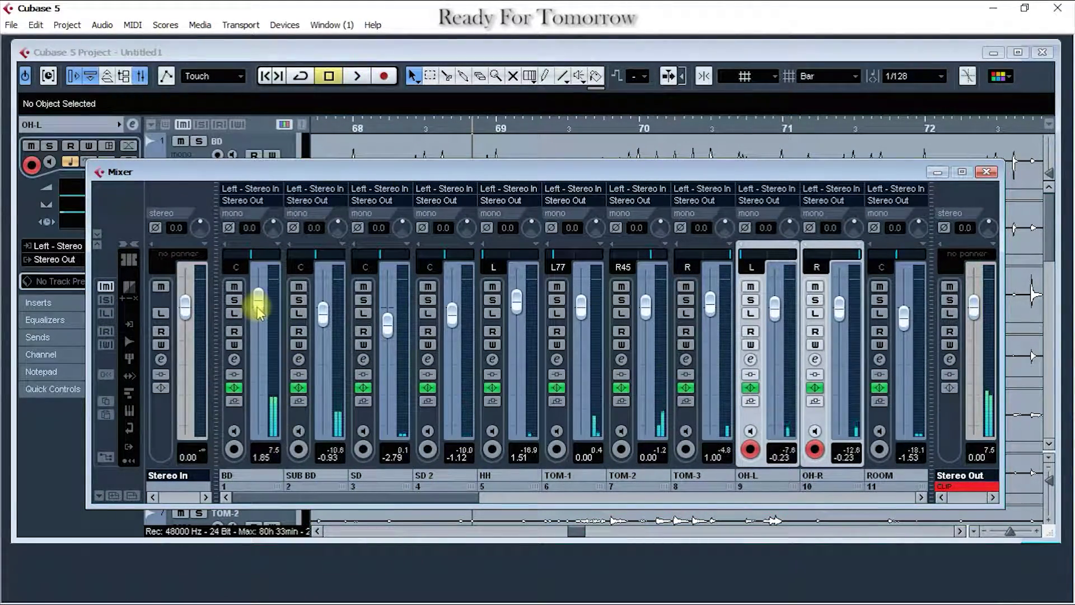
key("space")
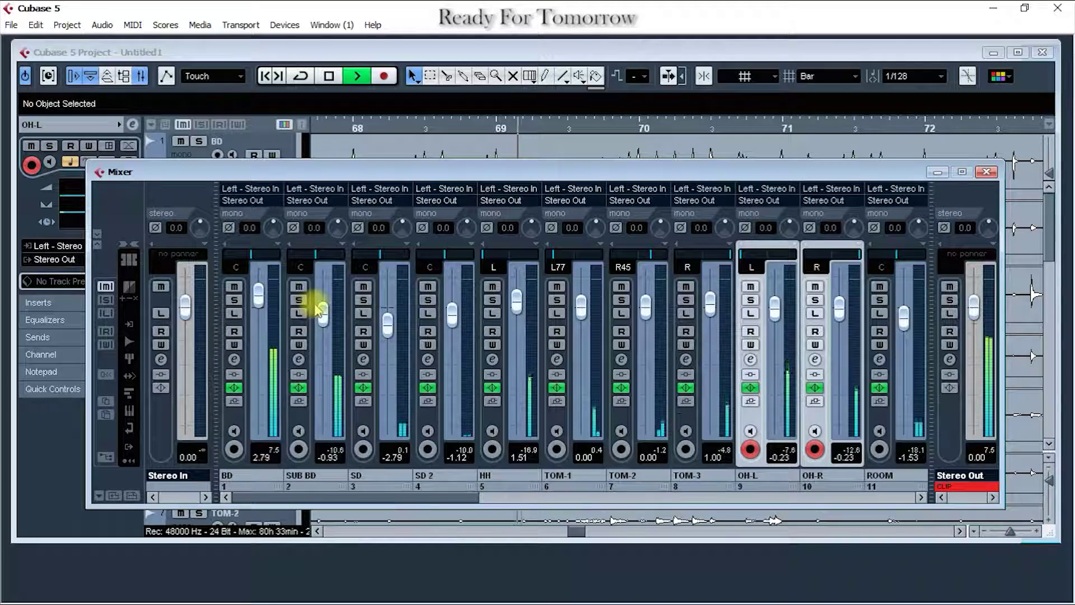
left_click_drag(324, 307, 323, 306)
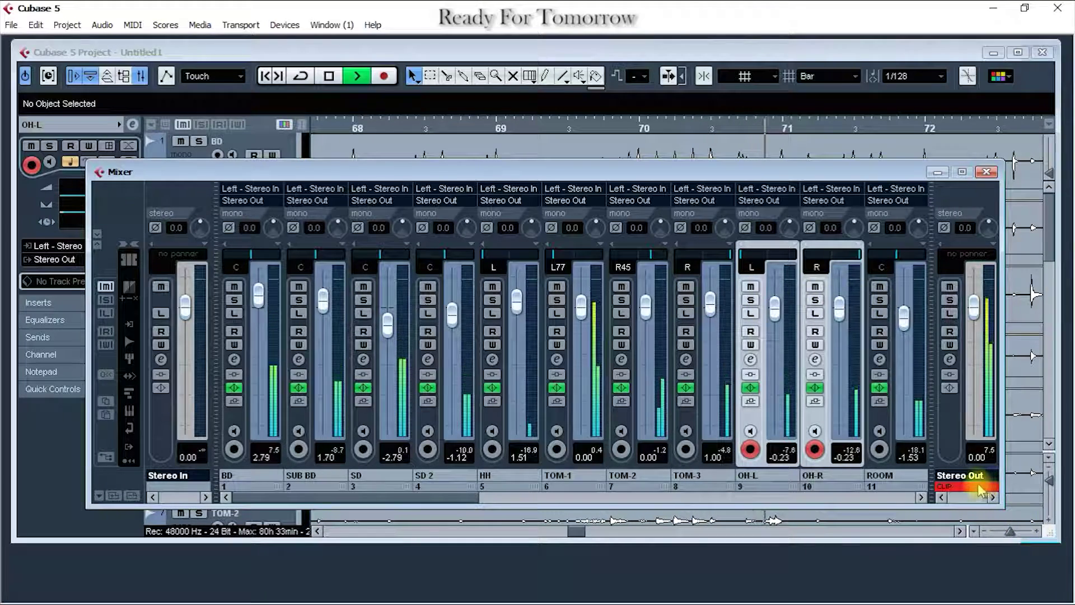
Set the playback start just before bar 69 and replay the mix with the mixer reopened.
left_click(987, 171)
left_click(470, 128)
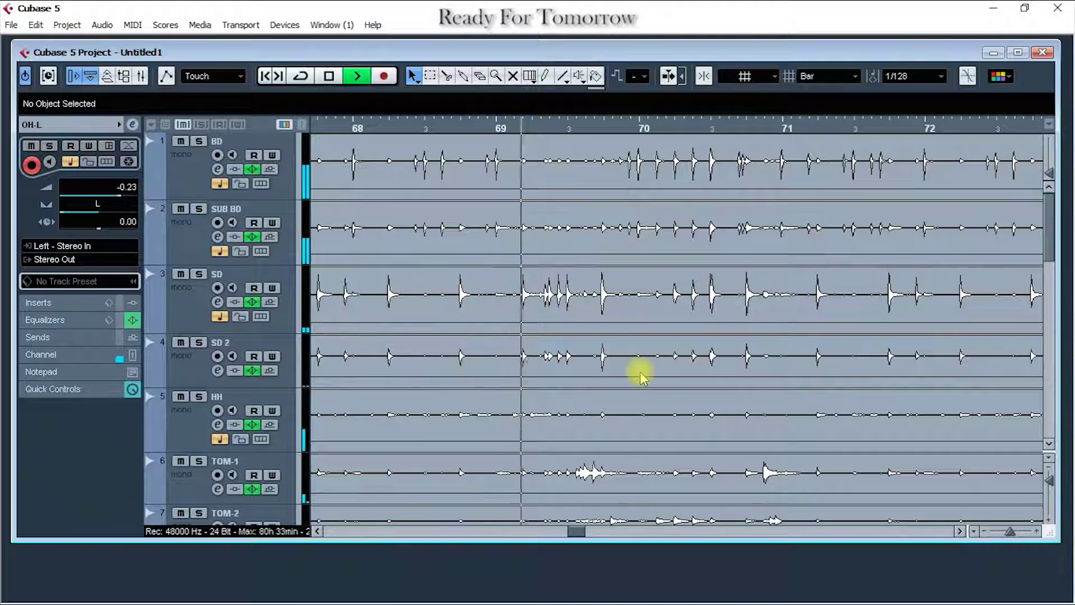
key("space")
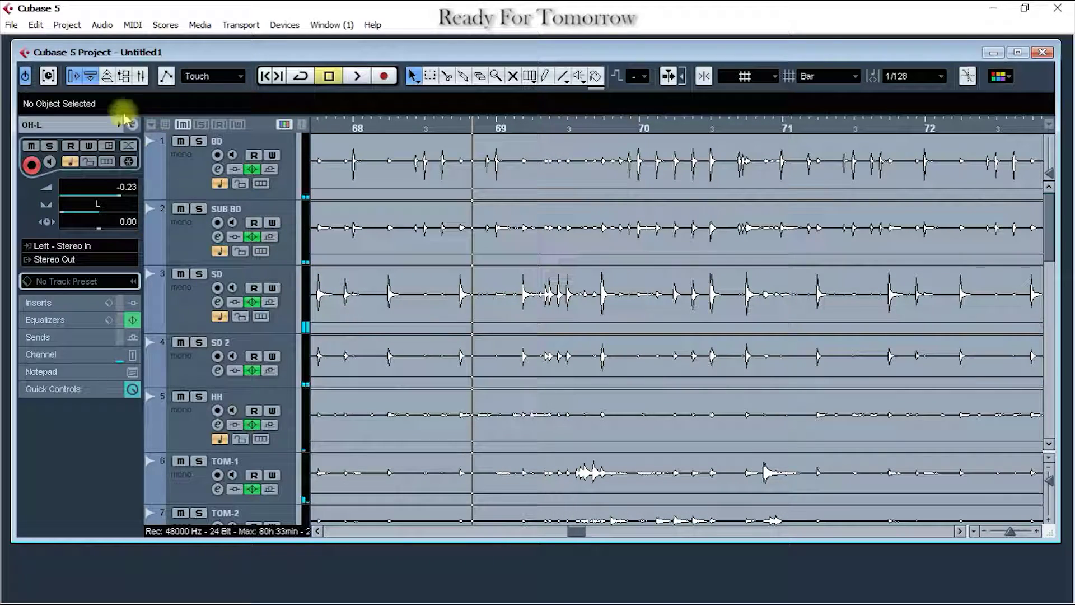
left_click(141, 76)
key("space")
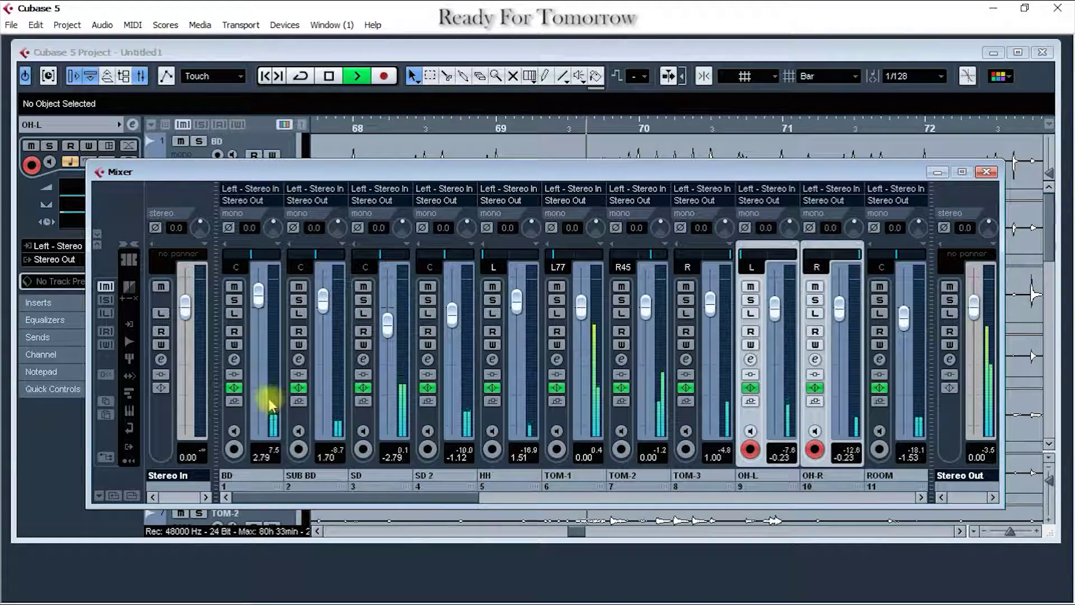
Bypass the EQ on every mixer channel from BD through ROOM and widen the mixer window.
left_click(298, 388)
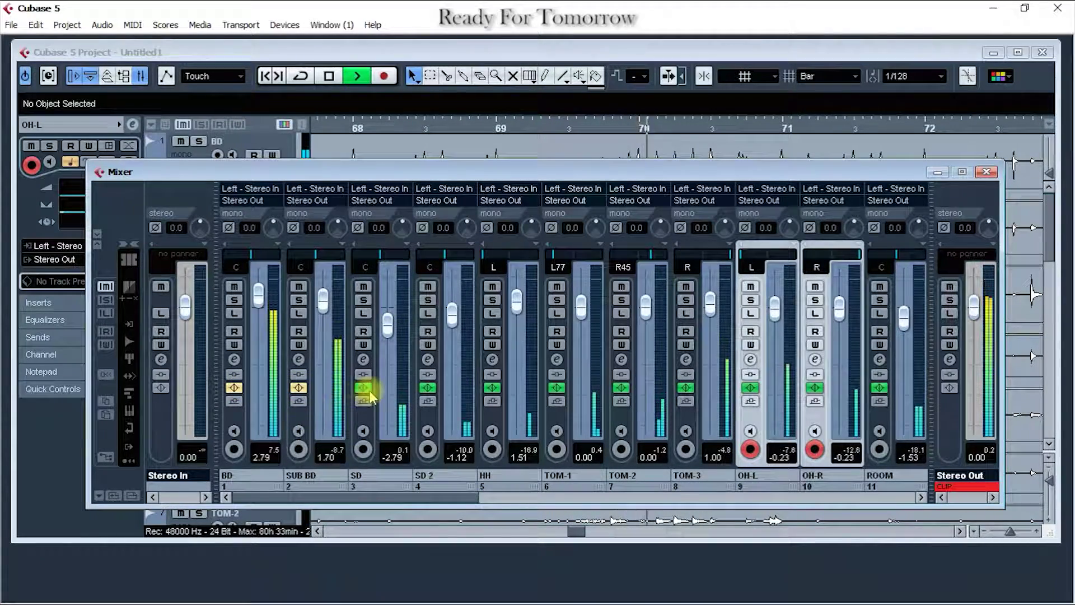
left_click(440, 395)
left_click(494, 389)
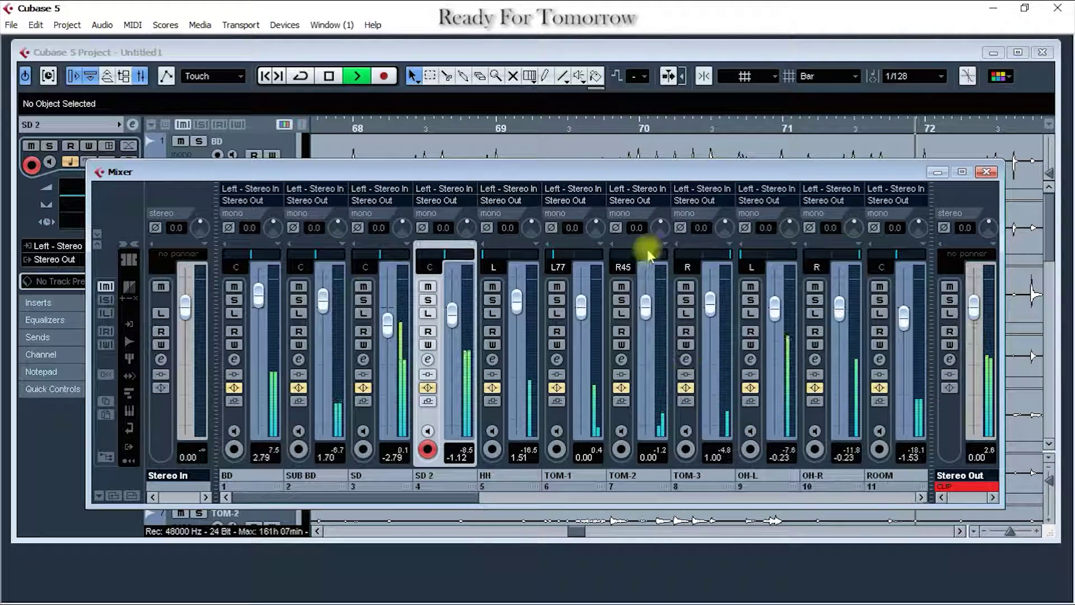
left_click_drag(612, 168, 580, 151)
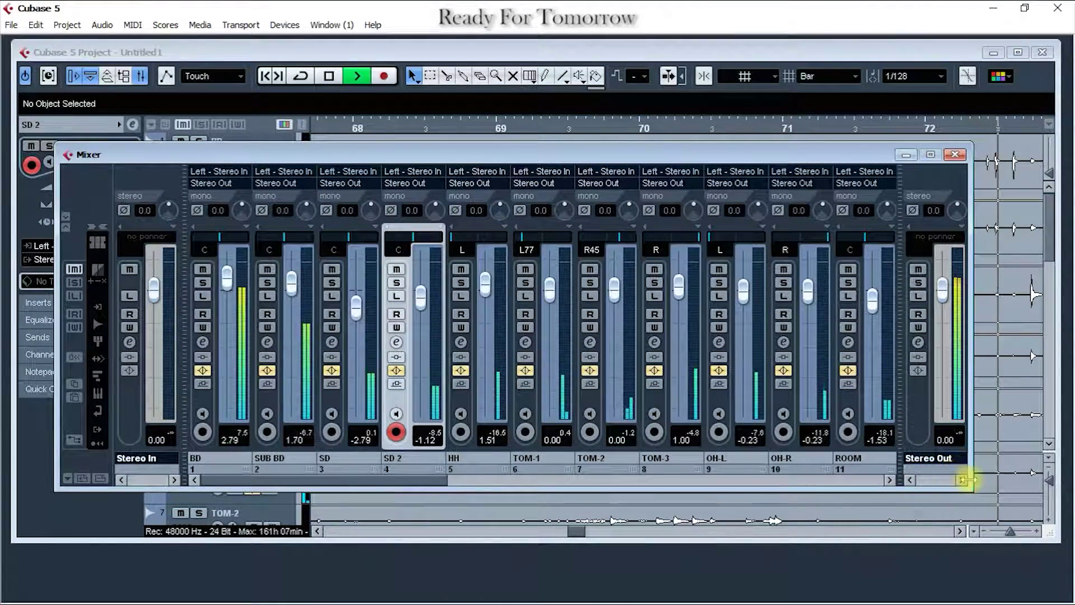
left_click_drag(972, 487, 1029, 542)
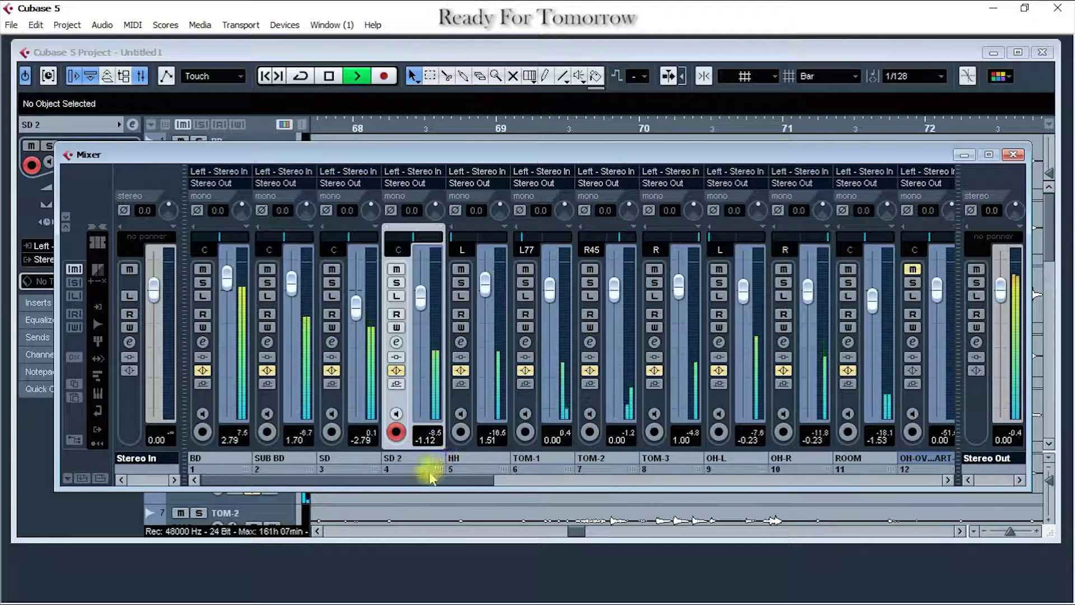
Reactivate the EQ on every mixer channel from BD through ROOM while the fill plays.
left_click(203, 370)
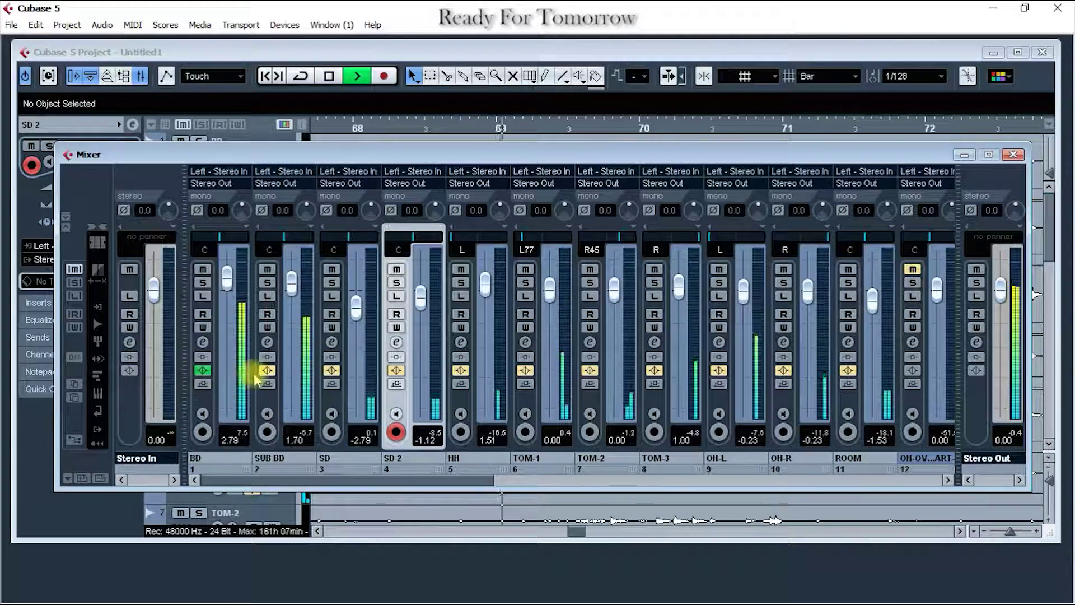
left_click(267, 370)
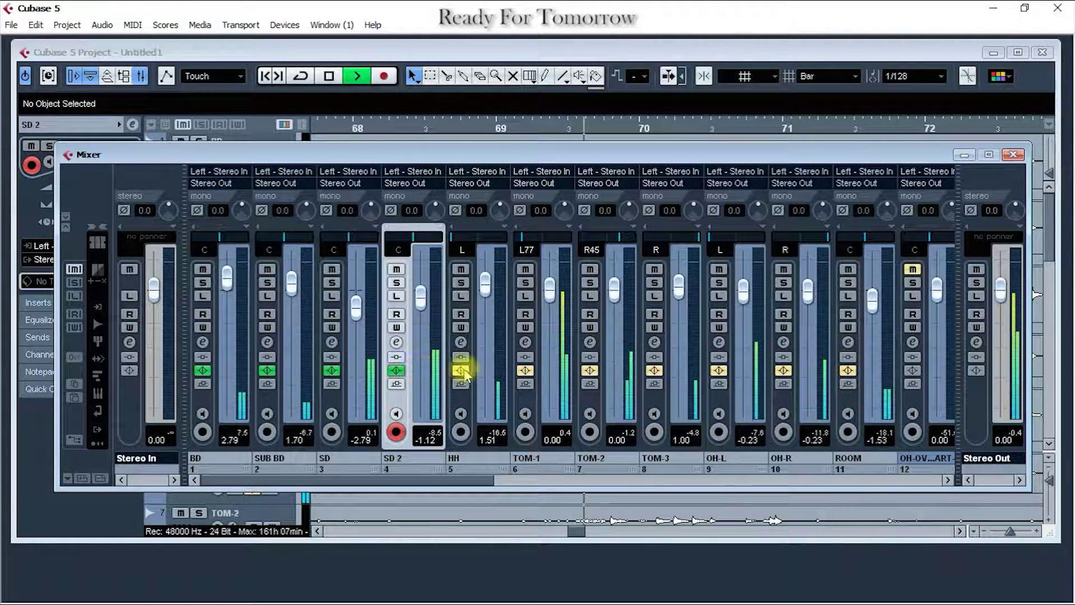
left_click(654, 370)
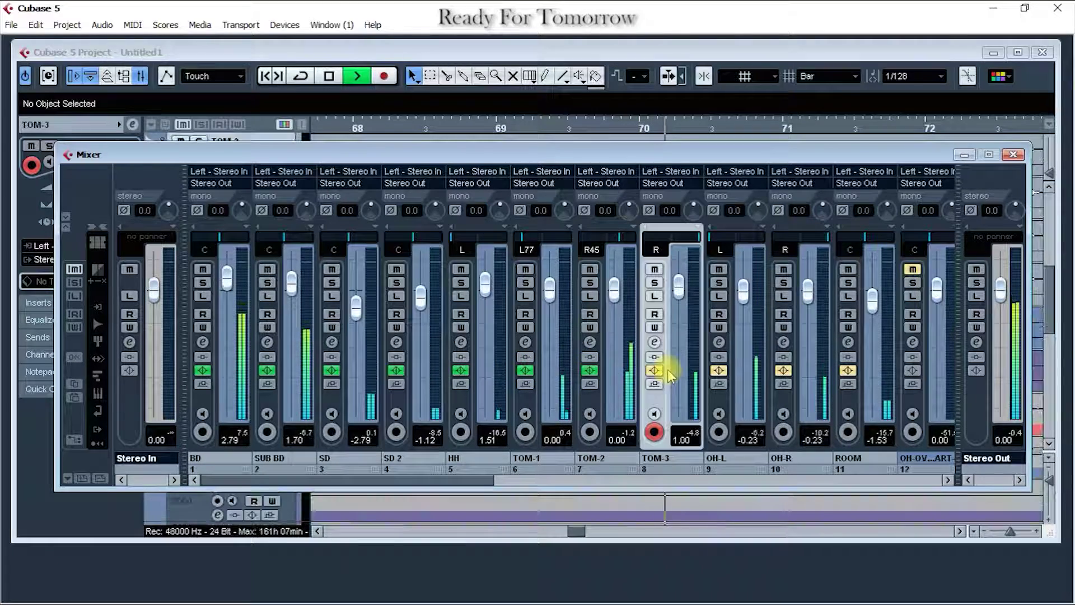
left_click(719, 370)
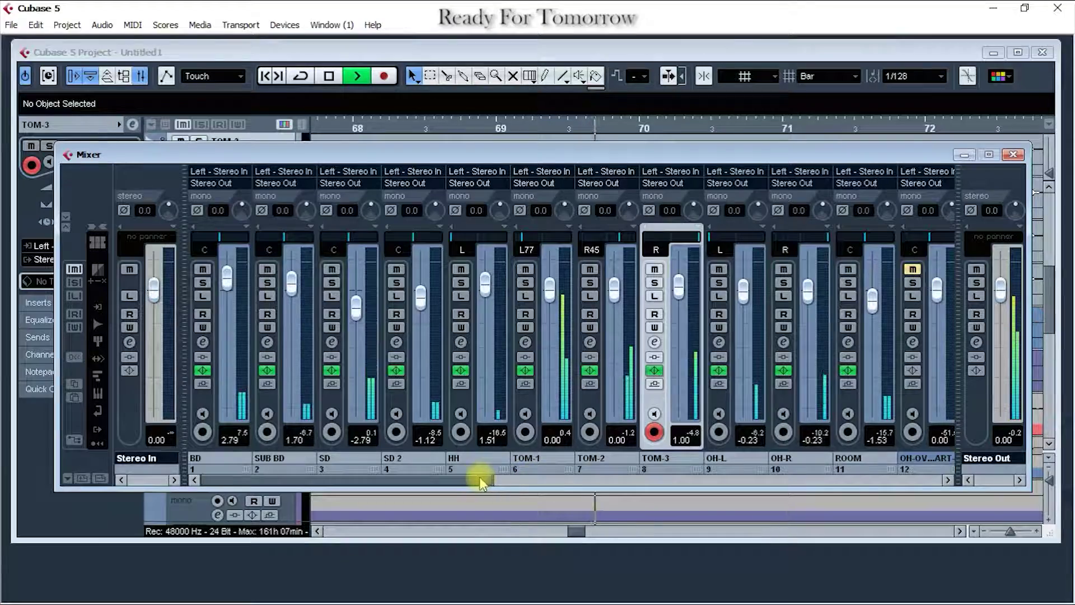
left_click_drag(486, 480, 507, 482)
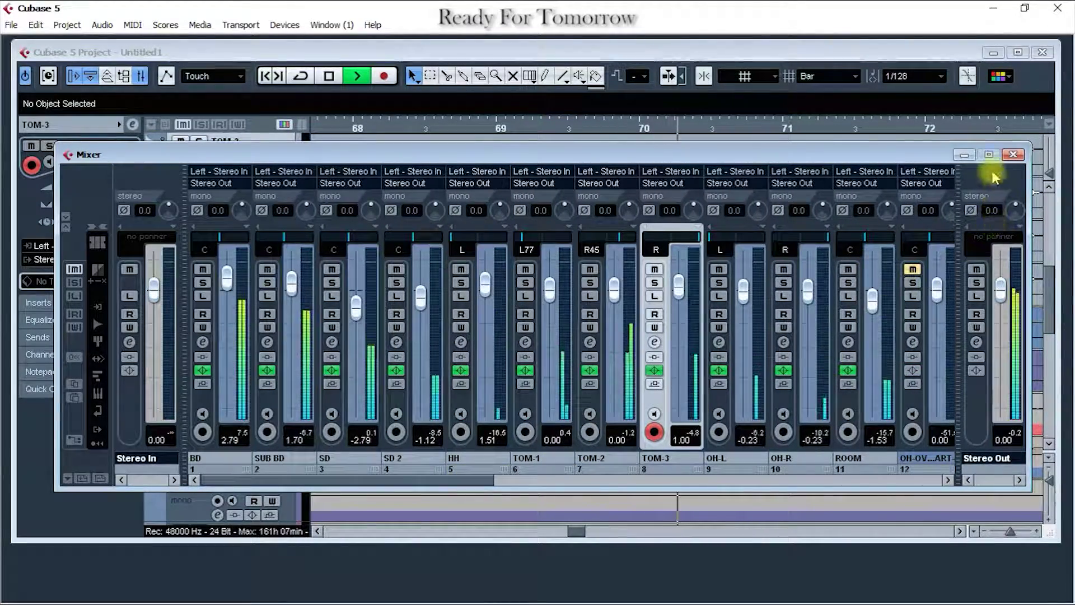
Close the mixer, select the HH track and lower its volume to -2.25 while the mix plays.
left_click(1013, 155)
key("g")
key("g")
key("g")
key("g")
key("g")
key("g")
key("g")
key("g")
key("g")
key("g")
key("g")
scroll(815, 311, "up", 5)
scroll(813, 312, "down", 3)
key("g")
key("g")
key("g")
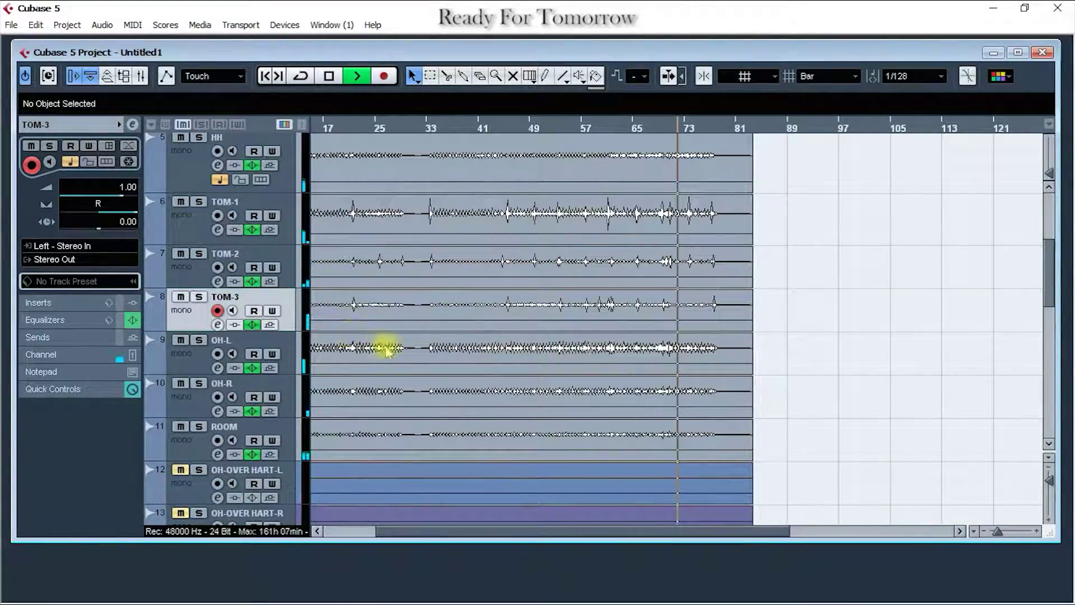
scroll(451, 306, "up", 5)
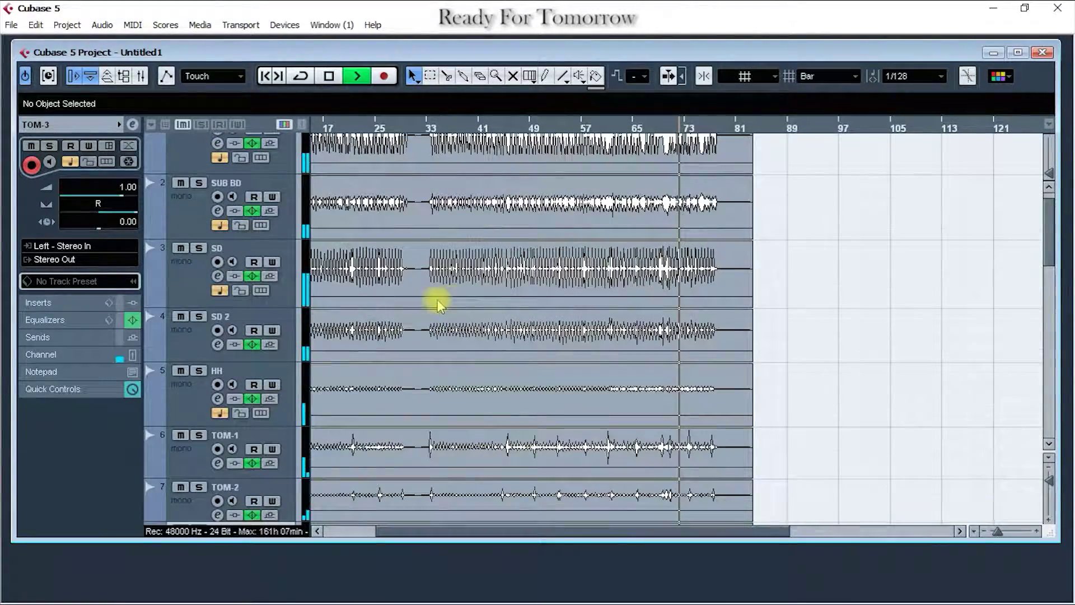
left_click(184, 378)
scroll(117, 197, "down", 3)
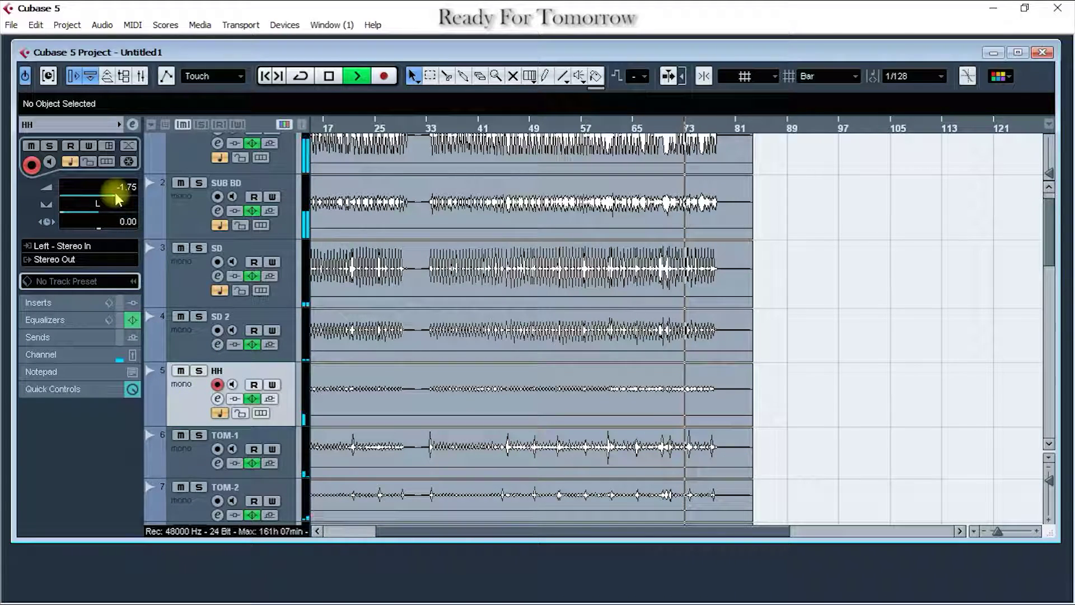
scroll(617, 321, "down", 6)
Move the playback position back to just before bar 24 and zoom the timeline in around it.
key("g")
key("g")
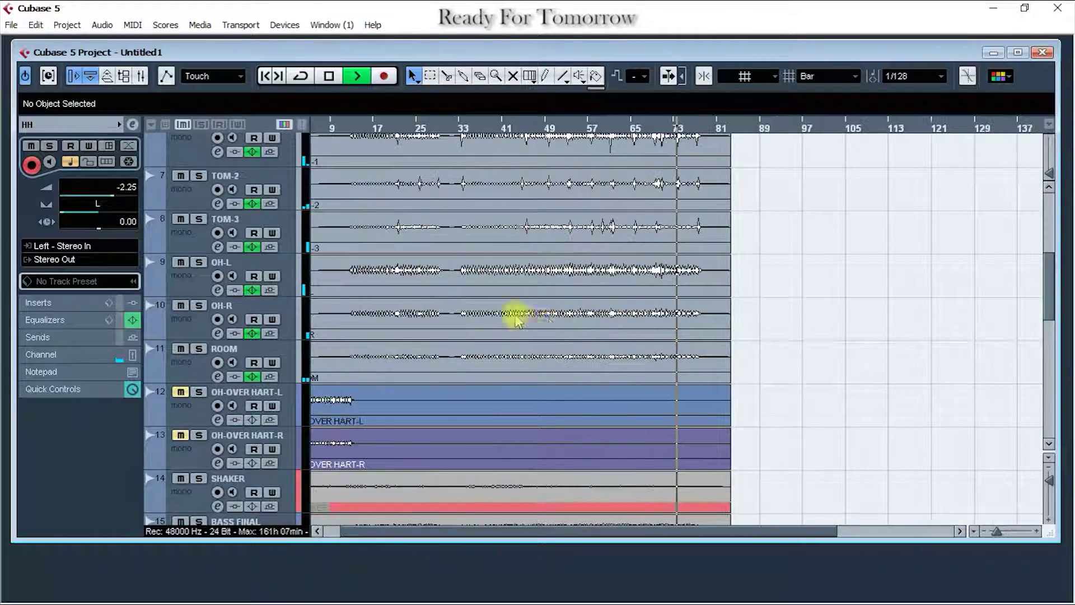
scroll(515, 315, "up", 6)
scroll(497, 316, "down", 5)
left_click(418, 128)
left_click_drag(423, 129, 661, 140)
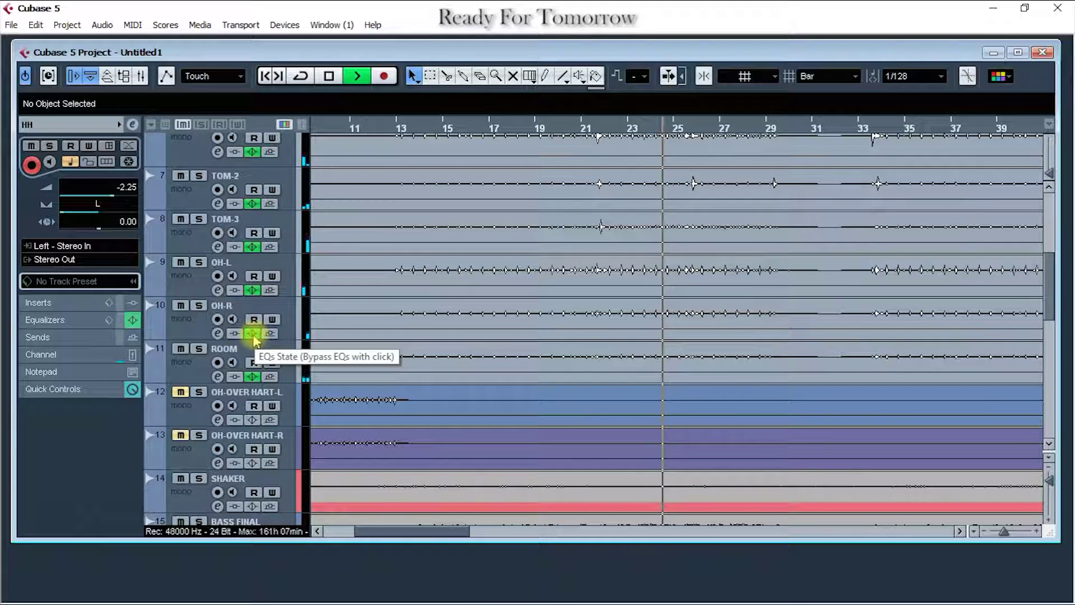
In the mixer, bypass the EQ on OH-L, OH-R, TOM-3 and TOM-2 for comparison, reactivate it on all four and stop playback.
left_click(140, 75)
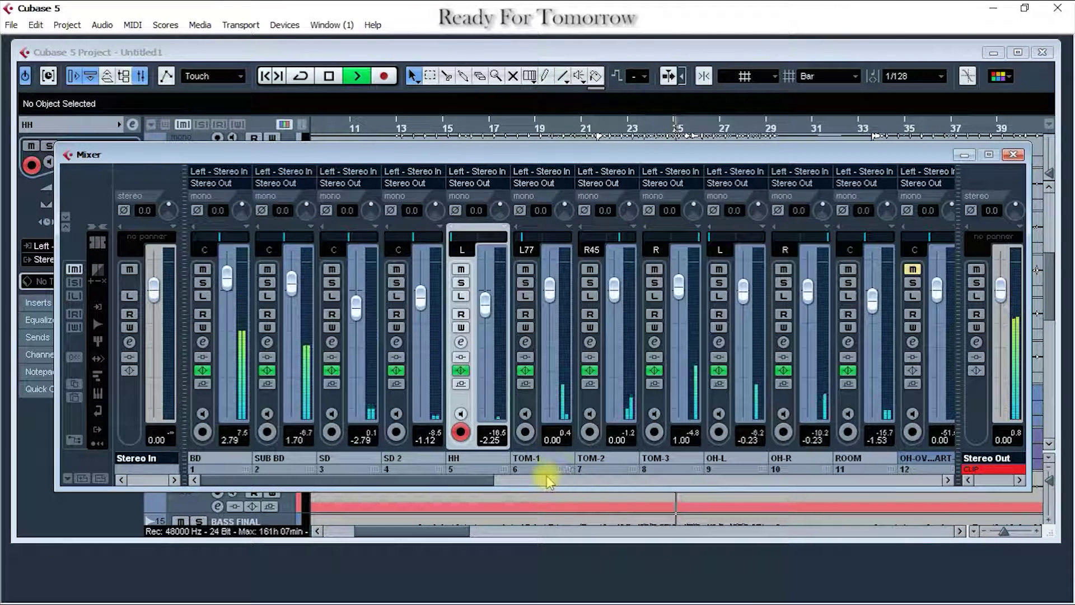
left_click(719, 371)
left_click(784, 370)
left_click(654, 370)
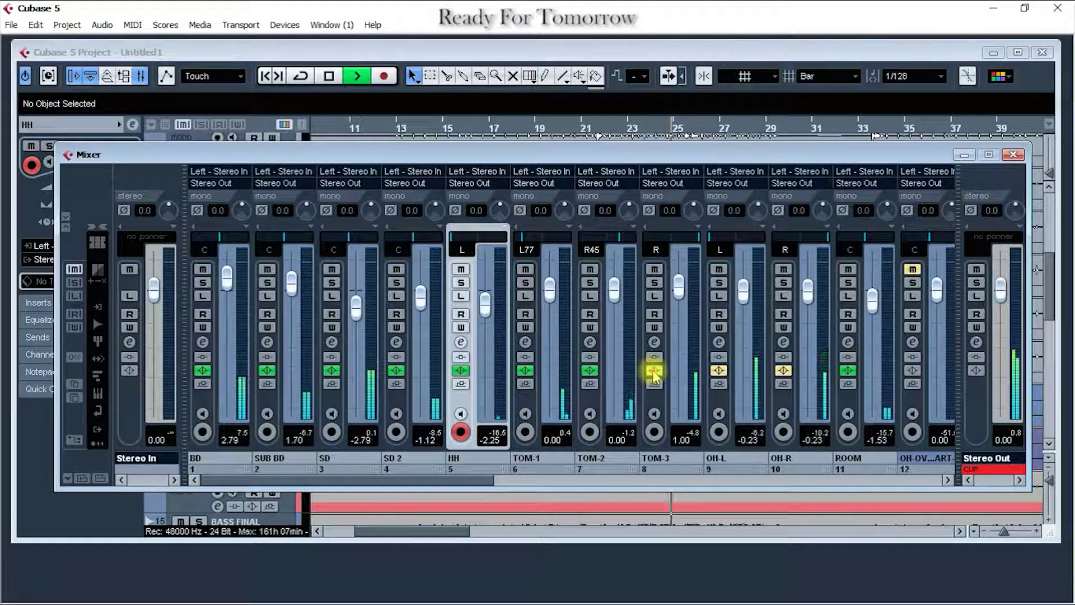
left_click(590, 370)
left_click(589, 370)
left_click(654, 370)
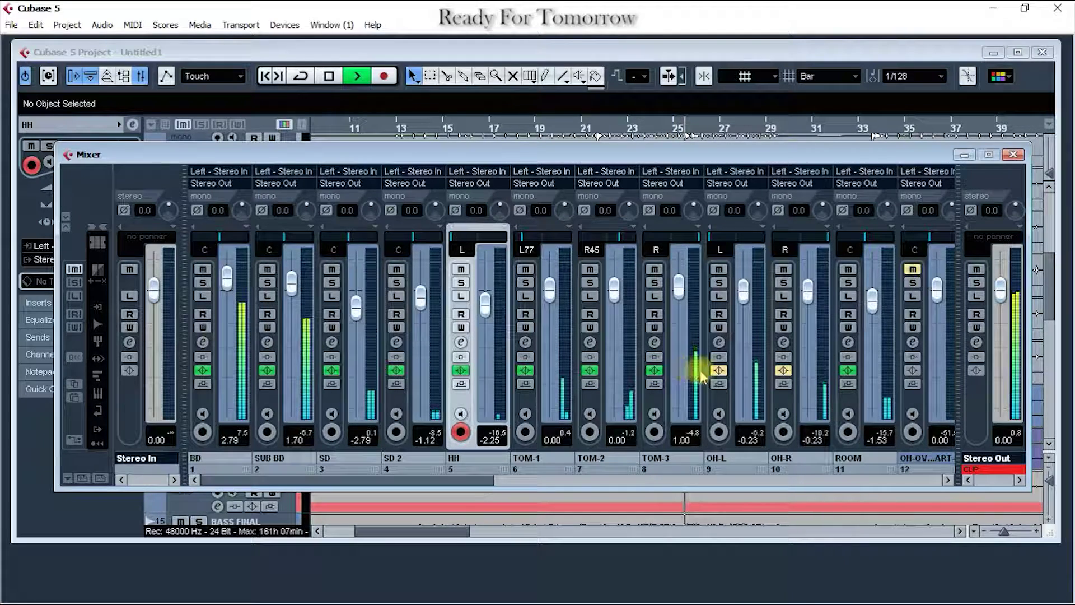
key("space")
left_click(719, 370)
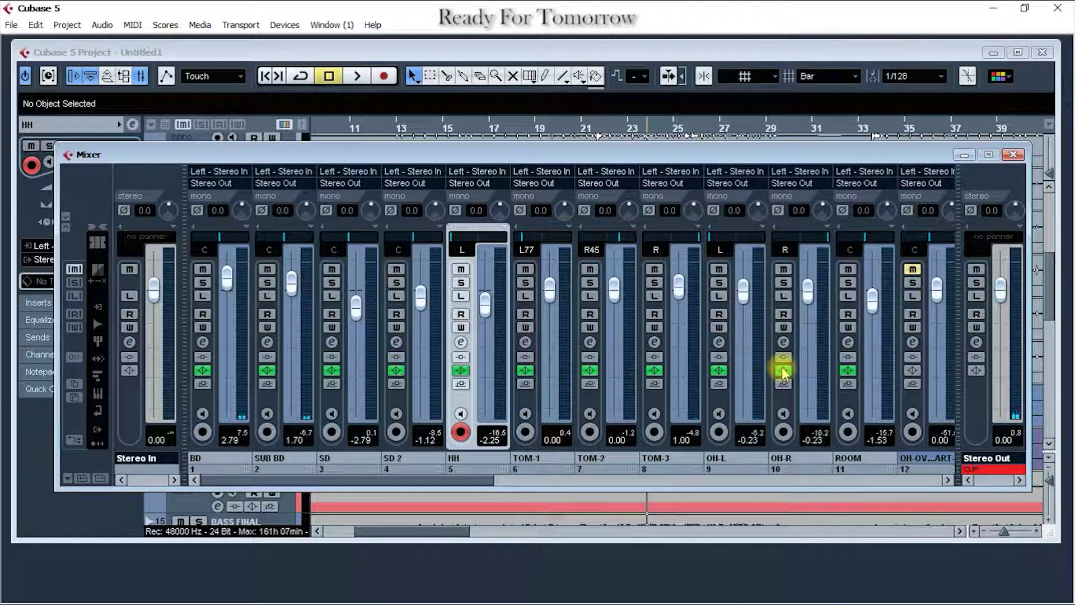
Close the mixer, replay the mix from just before bar 24 and review the full-length arrangement down to the BD-OH track.
left_click(1014, 161)
key("space")
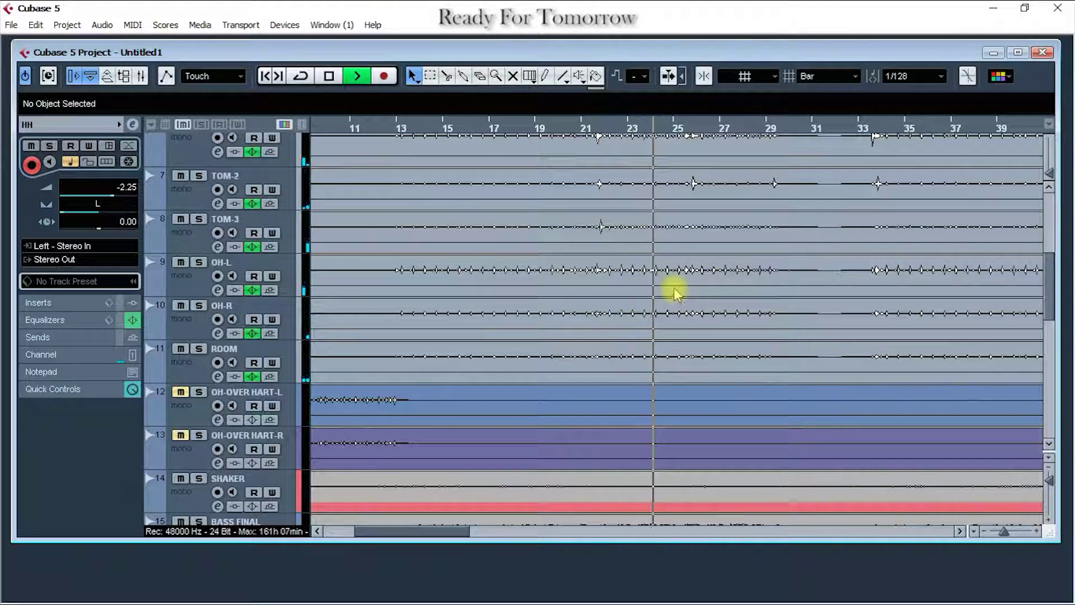
key("space")
key("h")
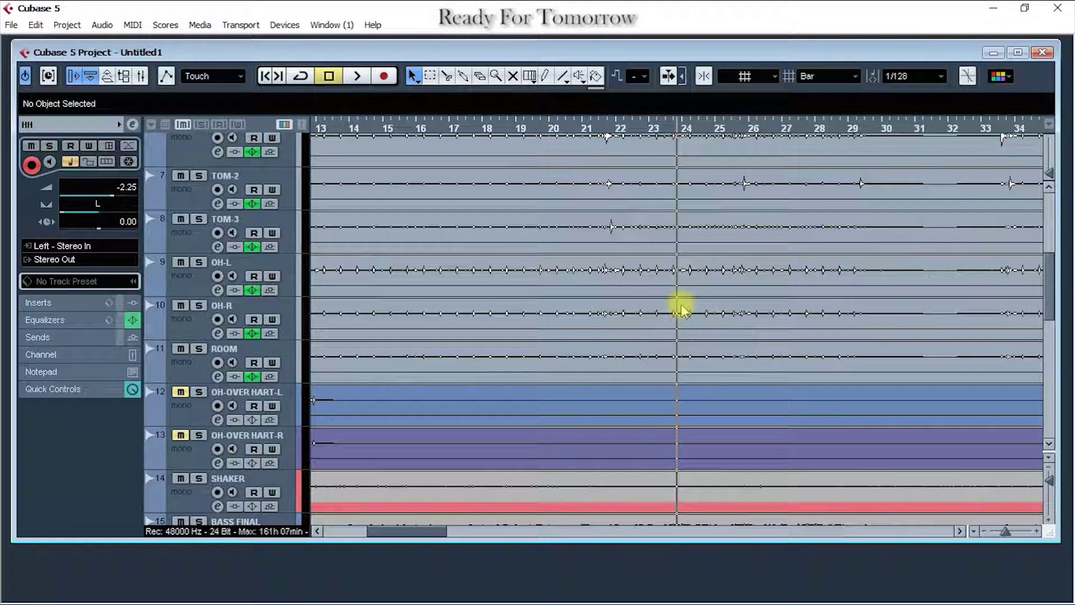
key("space")
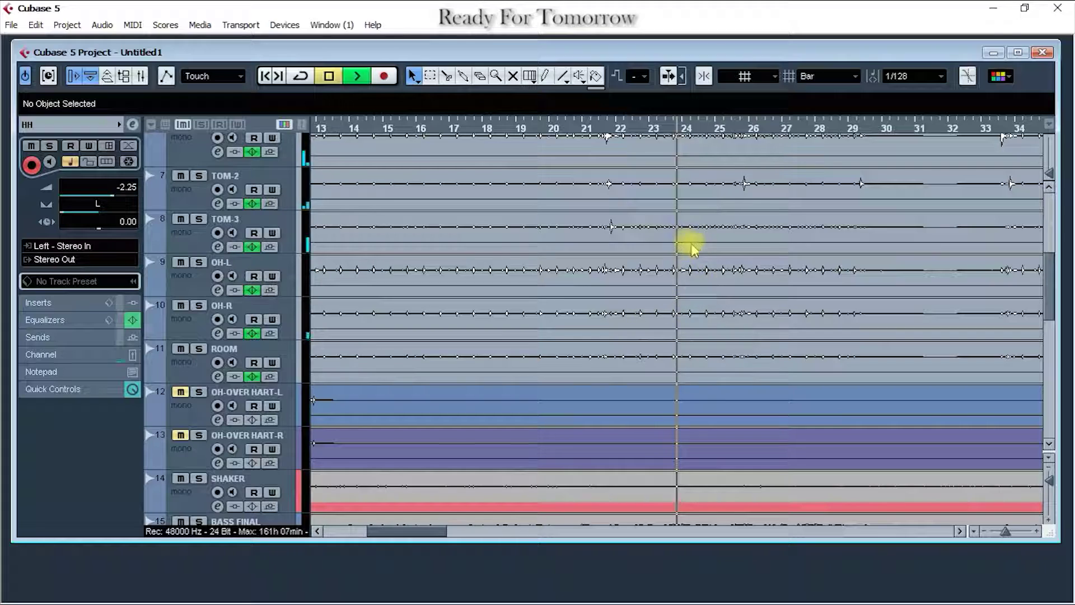
key("g")
key("g")
key("g")
key("g")
key("g")
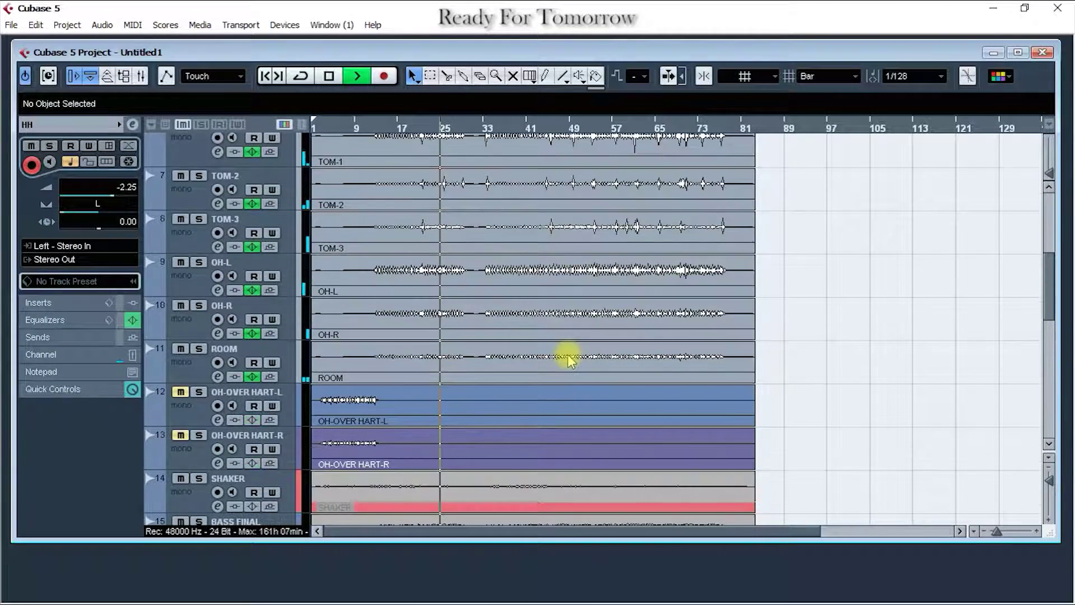
scroll(570, 360, "up", 5)
scroll(571, 362, "down", 7)
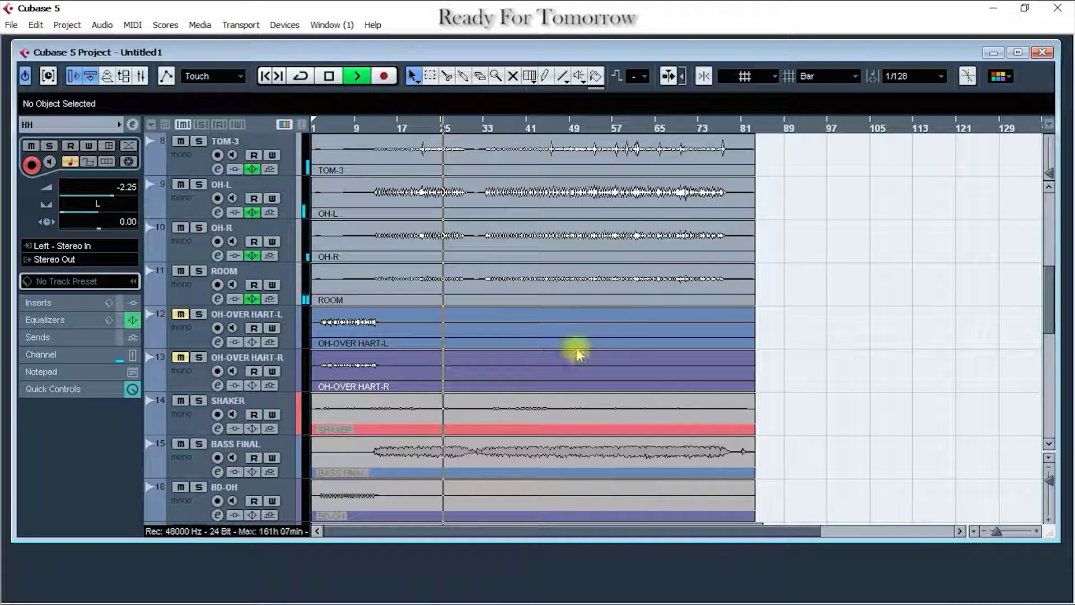